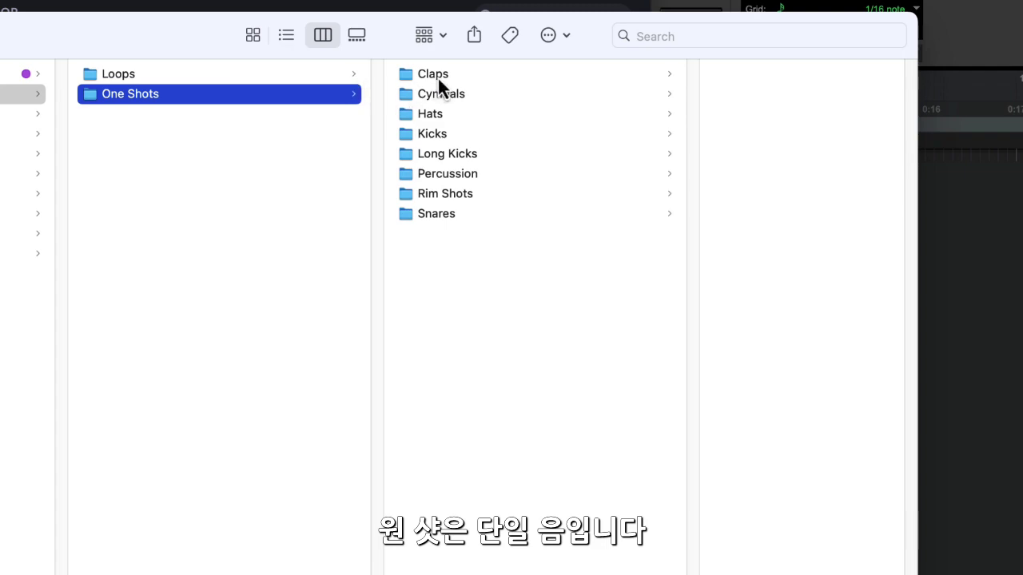
pyautogui.click(696, 78)
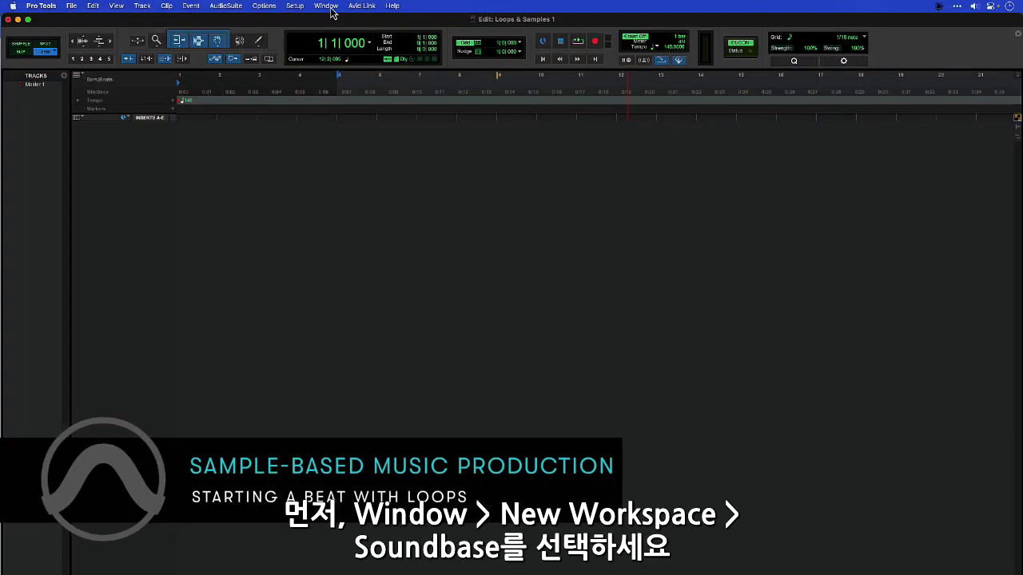
# Open a new Soundbase workspace and hide its tag display and advanced search criteria
pyautogui.click(336, 8)
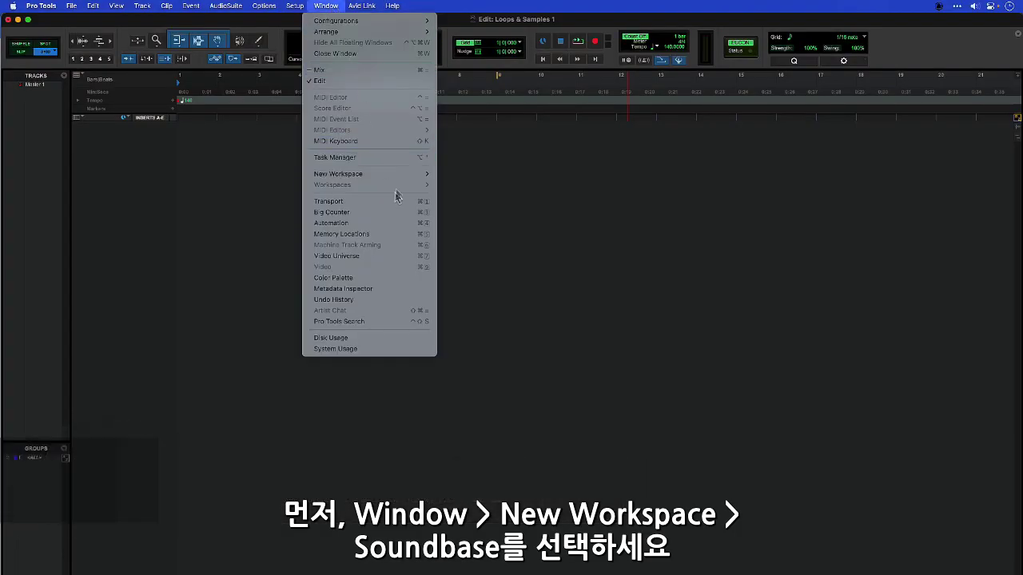
pyautogui.moveTo(416, 174)
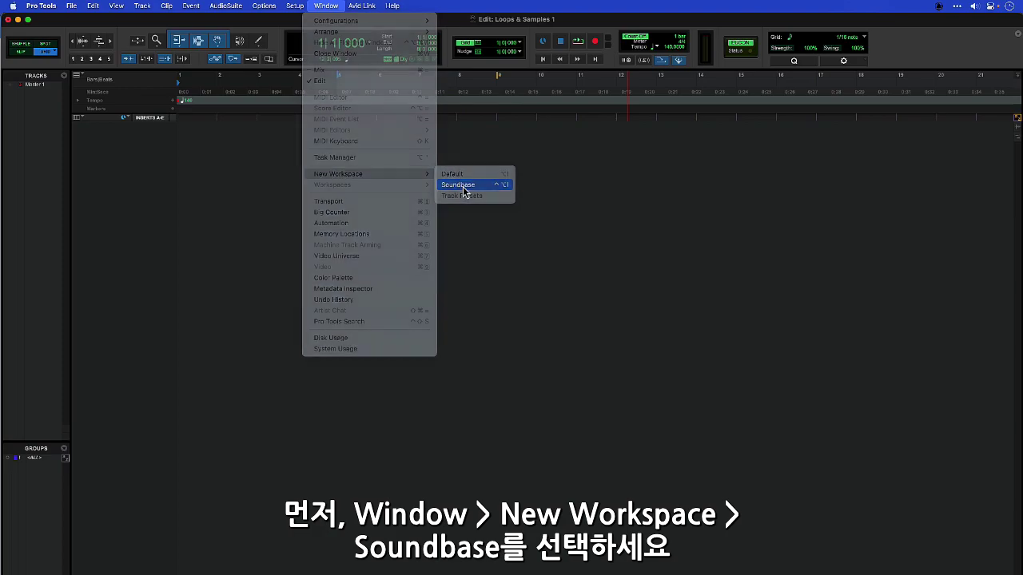
pyautogui.click(464, 191)
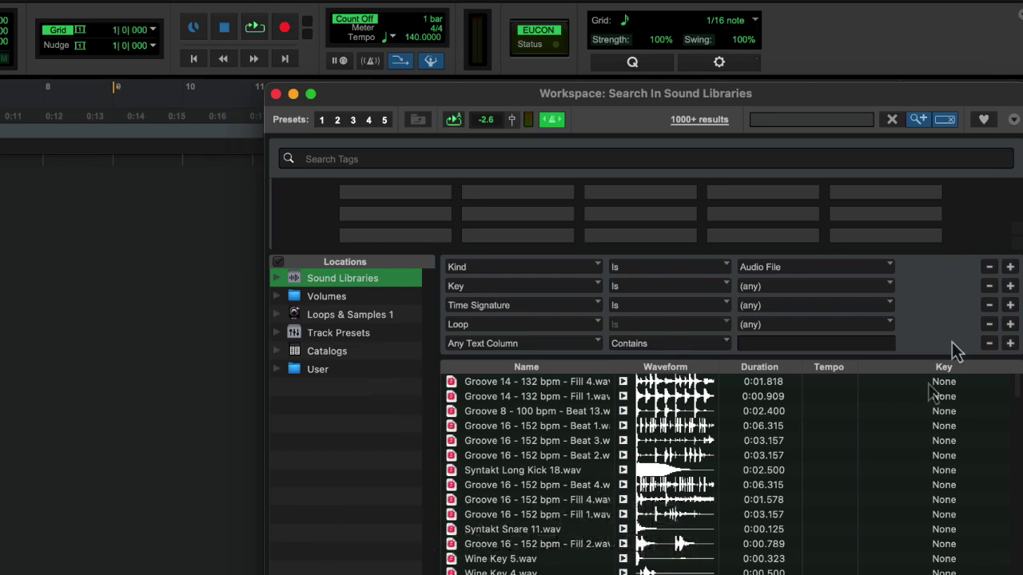
pyautogui.click(945, 120)
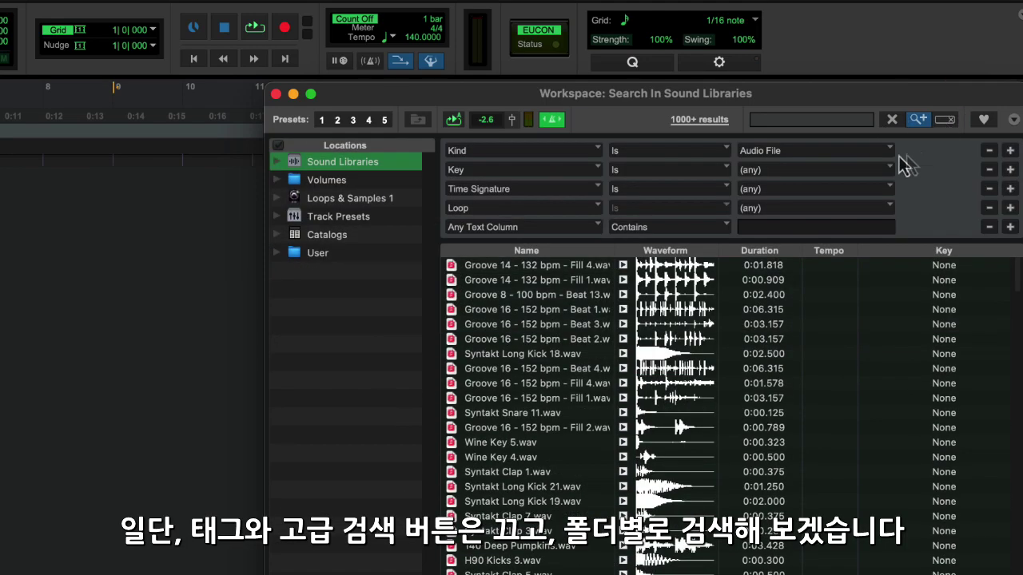
pyautogui.click(917, 121)
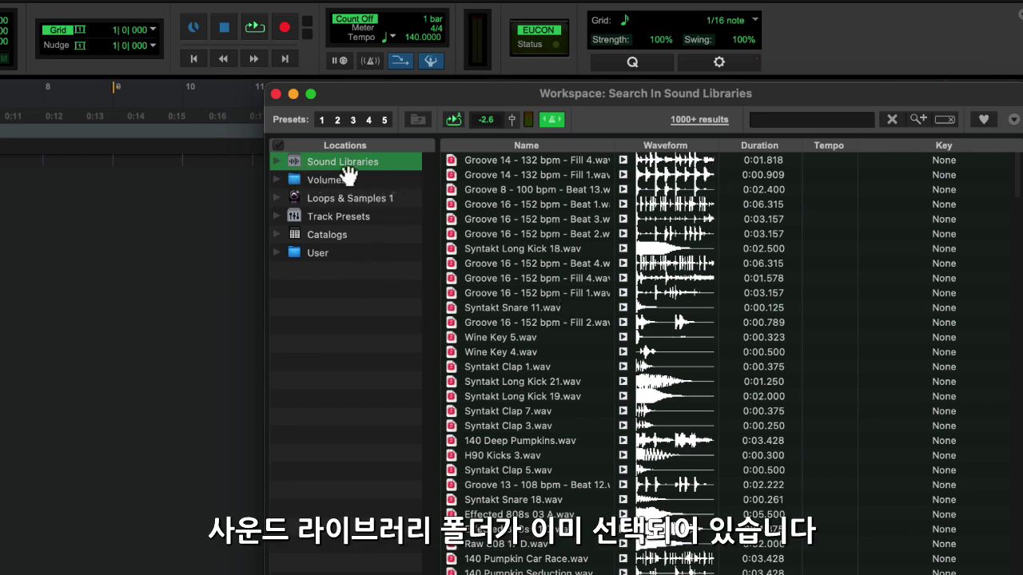
# Browse the Sound Libraries samples, widen the locations column and expand the One Shots folder of Elektron Syntakt Beats
pyautogui.scroll(-15, 1017, 185)
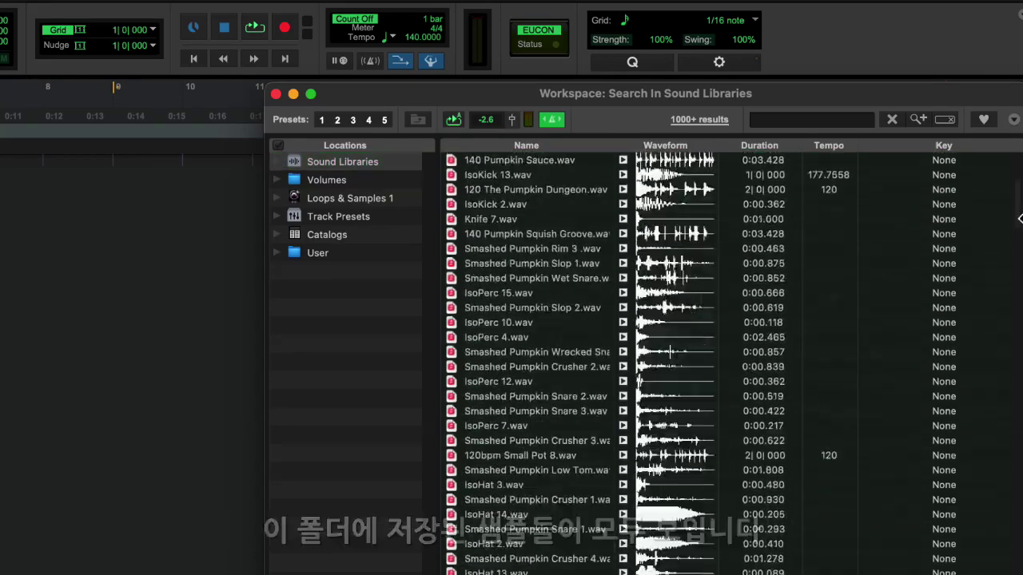
pyautogui.scroll(15, 924, 251)
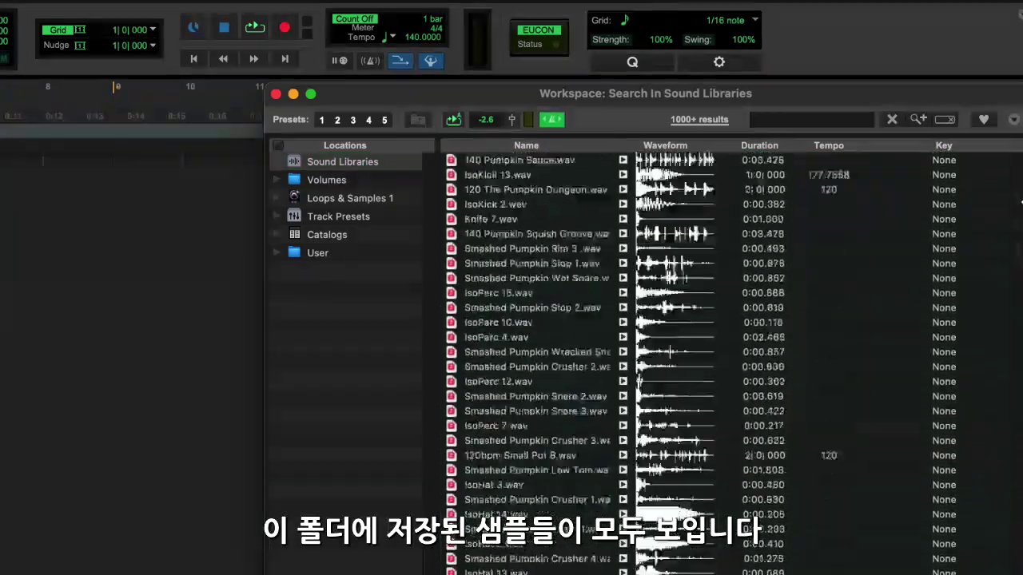
pyautogui.click(277, 163)
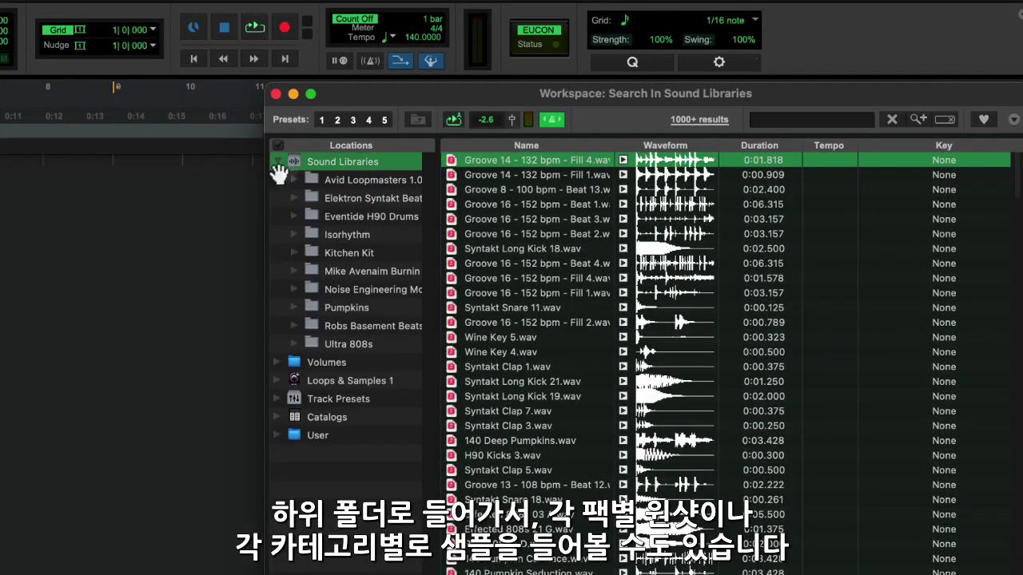
pyautogui.moveTo(439, 192); pyautogui.dragTo(483, 204)
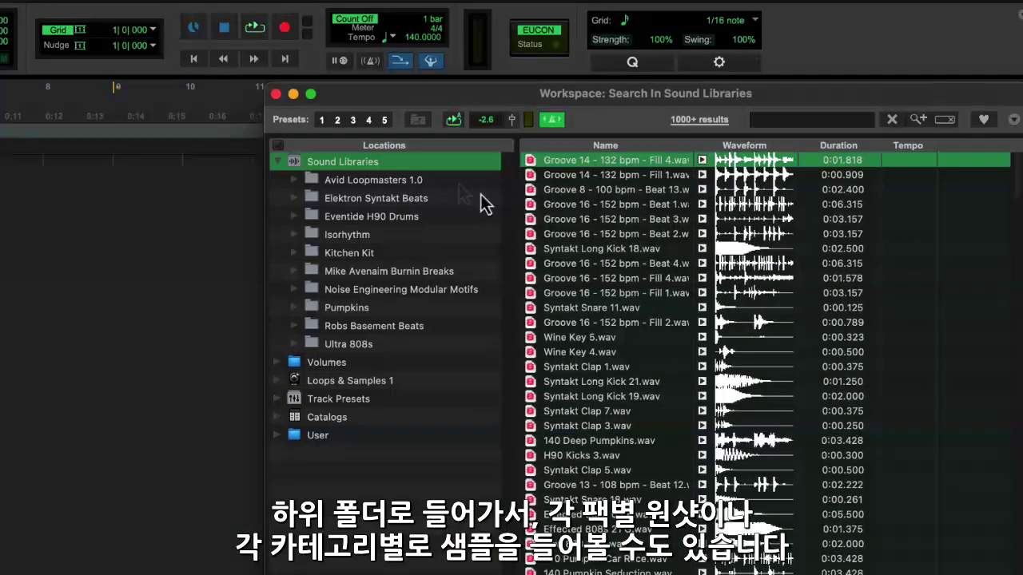
pyautogui.click(294, 198)
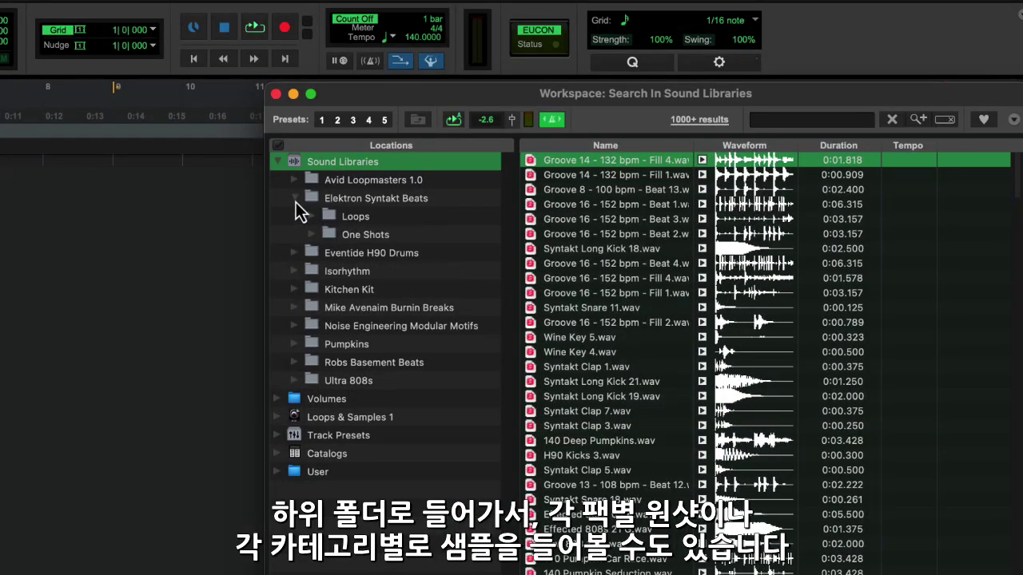
pyautogui.click(352, 237)
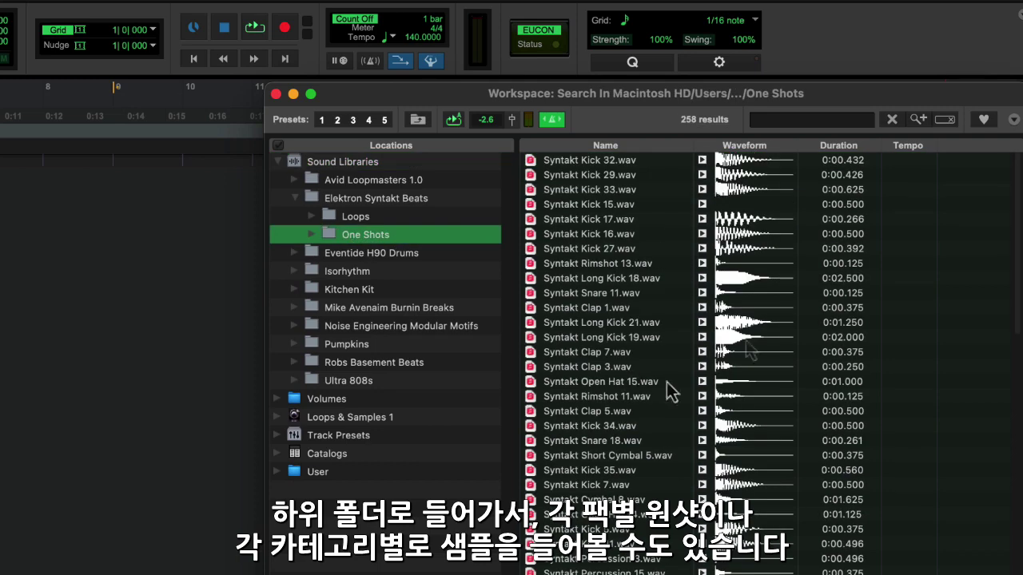
pyautogui.click(312, 234)
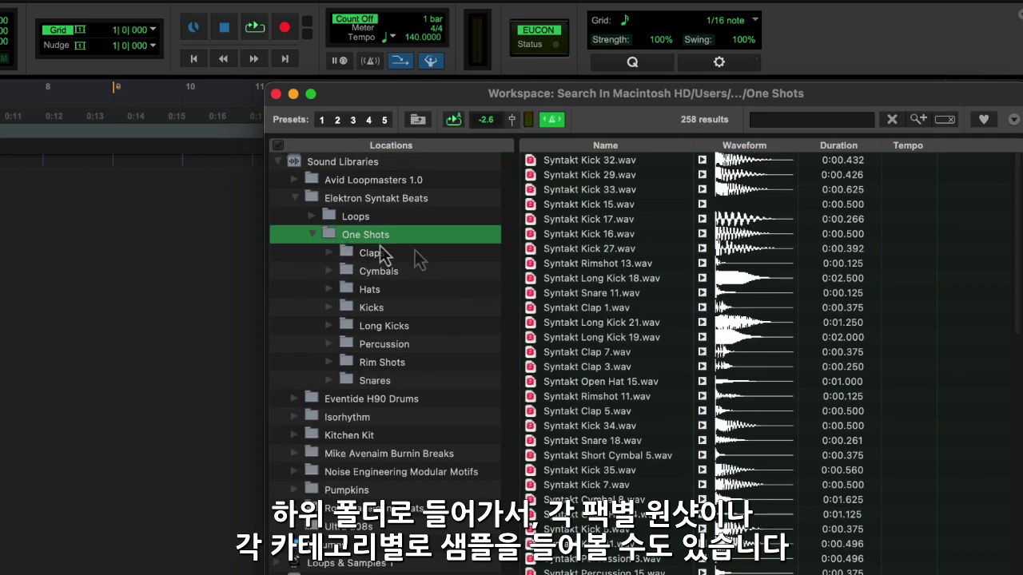
# Audition Syntakt Clap 3.wav and Syntakt Clap 4.wav from the Claps folder
pyautogui.click(484, 254)
pyautogui.click(627, 192)
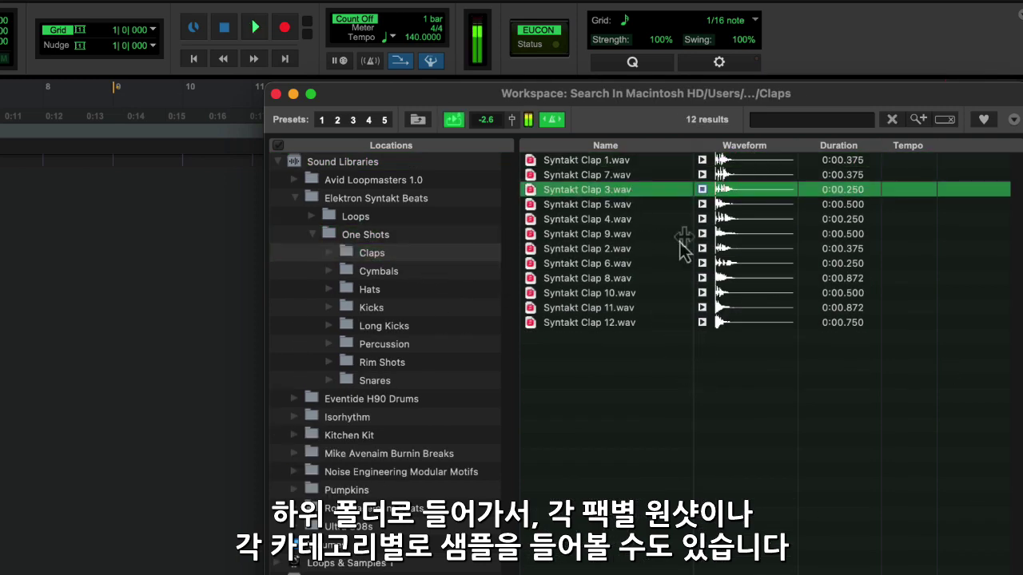
pyautogui.click(631, 220)
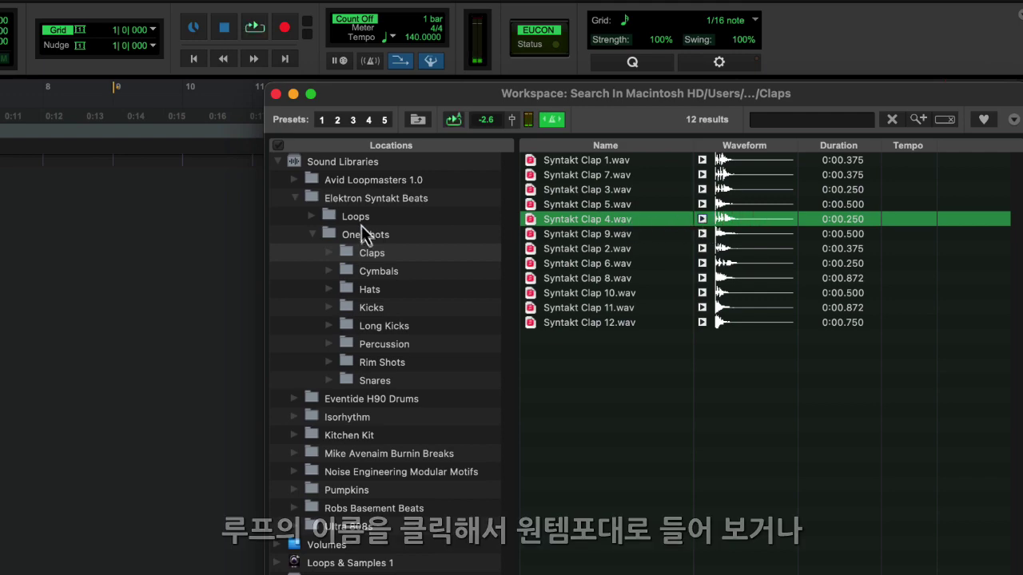
# Preview 150 bpm Syntakt Loop 5.wav from the Loops folder, turn on previewing at session tempo, and stop playback
pyautogui.click(359, 222)
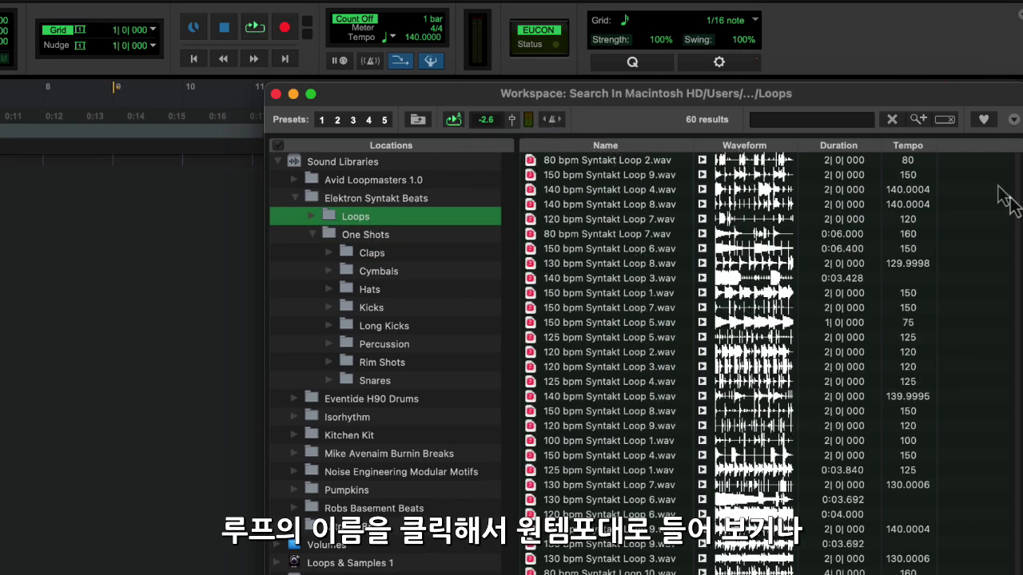
pyautogui.click(621, 324)
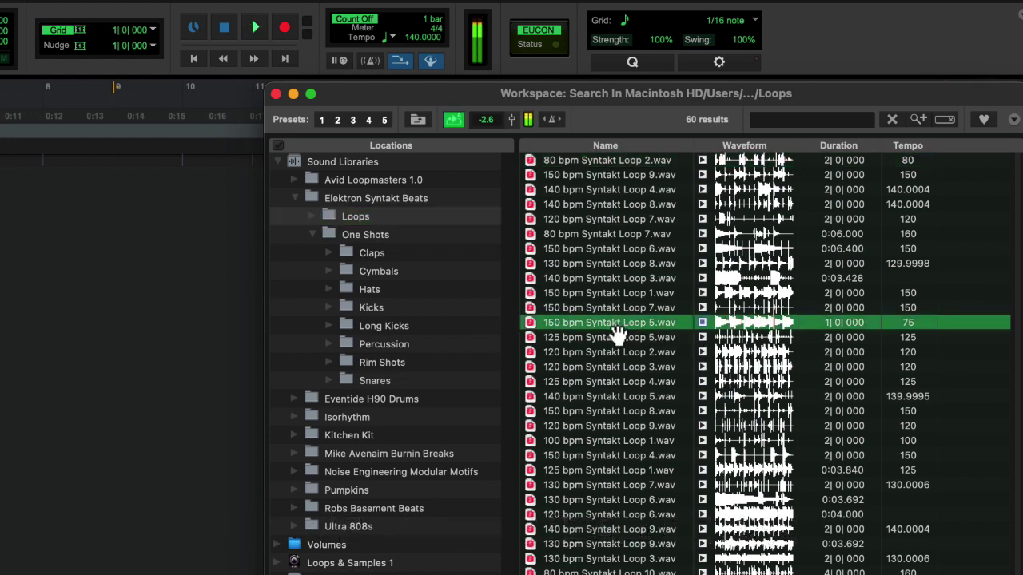
pyautogui.click(554, 121)
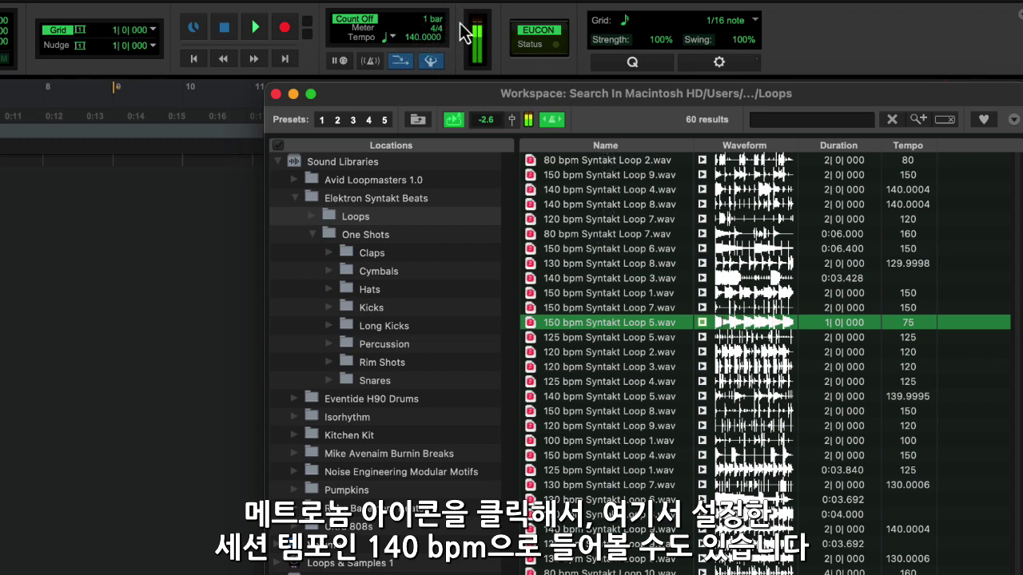
pyautogui.click(631, 326)
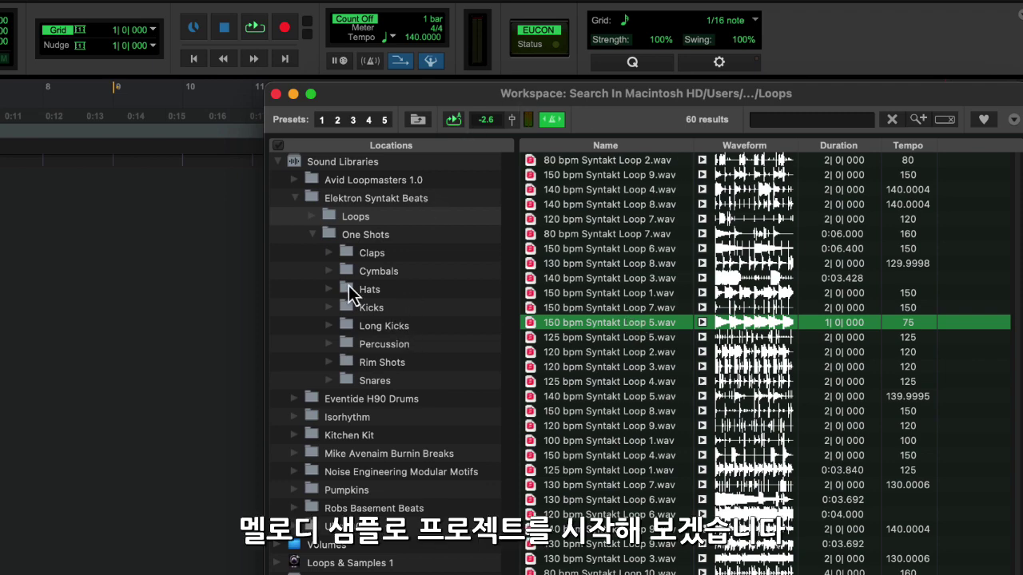
# Place NE_MM - 150 bpm - B - 10.wav from the Noise Engineering Modular Motifs pack on a new track starting at bar 1
pyautogui.click(294, 198)
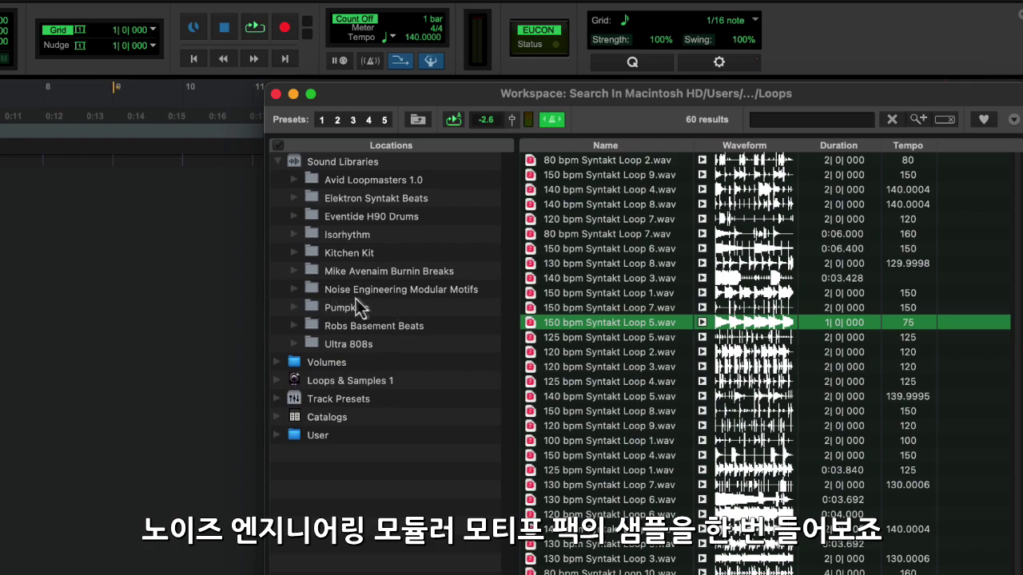
pyautogui.click(294, 289)
pyautogui.click(440, 310)
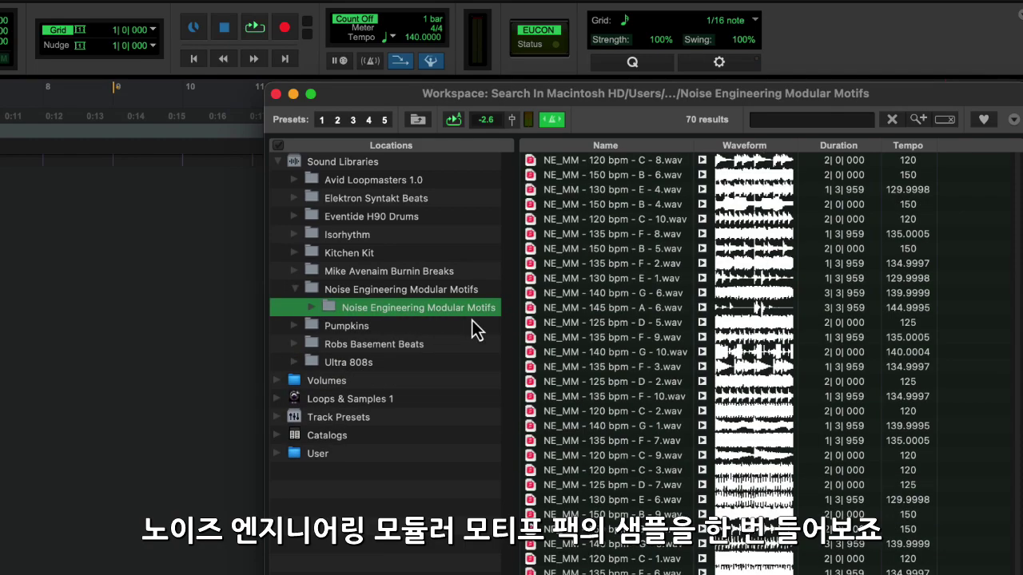
pyautogui.scroll(-5, 766, 359)
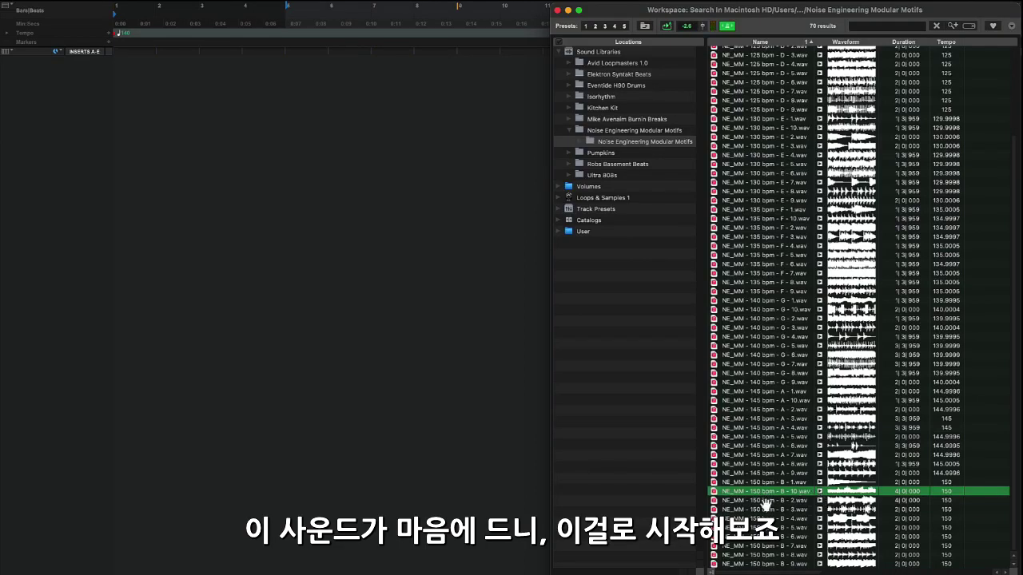
pyautogui.moveTo(764, 501); pyautogui.dragTo(125, 87)
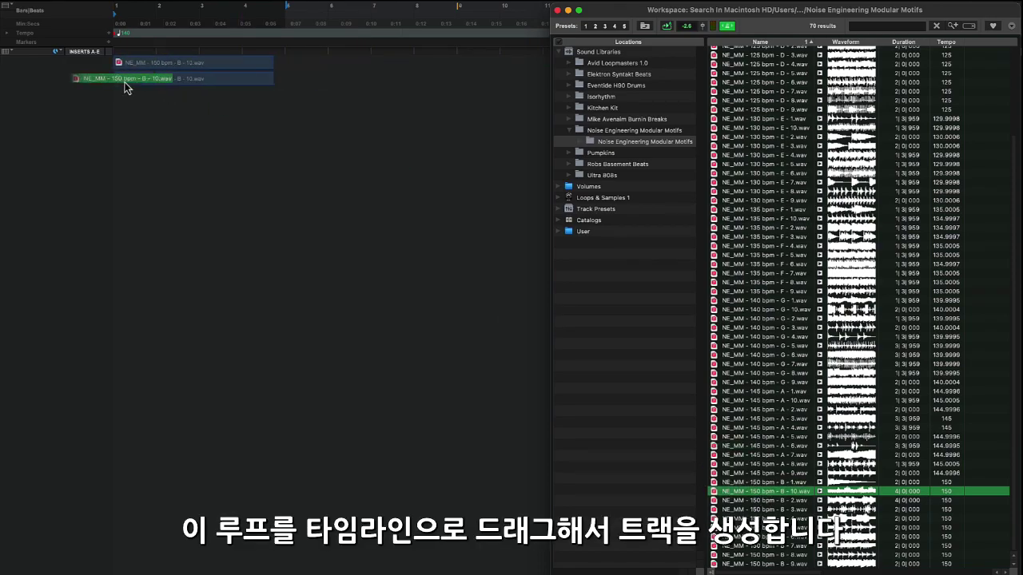
pyautogui.moveTo(189, 126); pyautogui.dragTo(192, 128)
# Duplicate the NE_MM loop clip so that the copy follows directly from bar 5
pyautogui.click(423, 186)
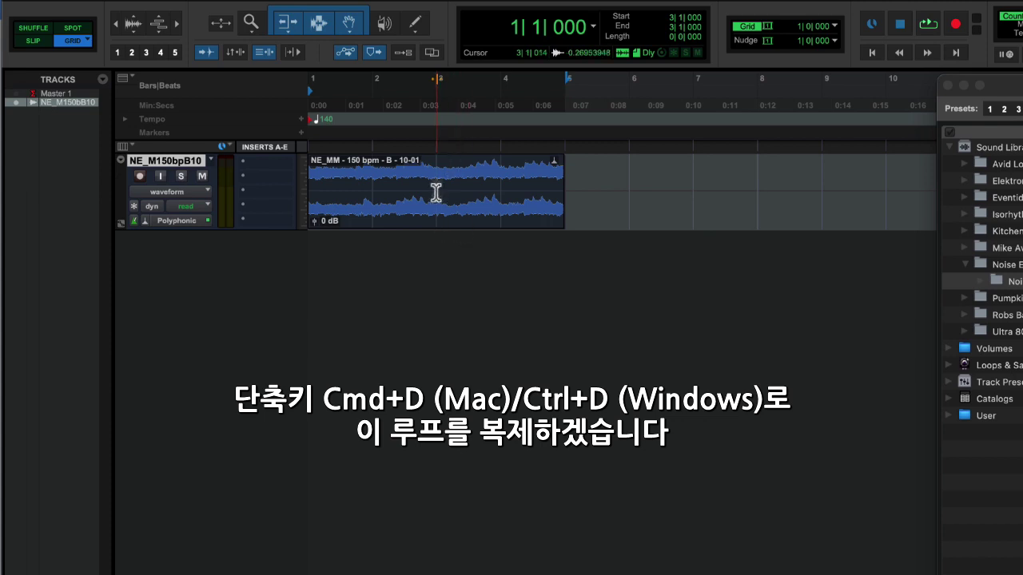
pyautogui.click(448, 221)
pyautogui.press('super+d')
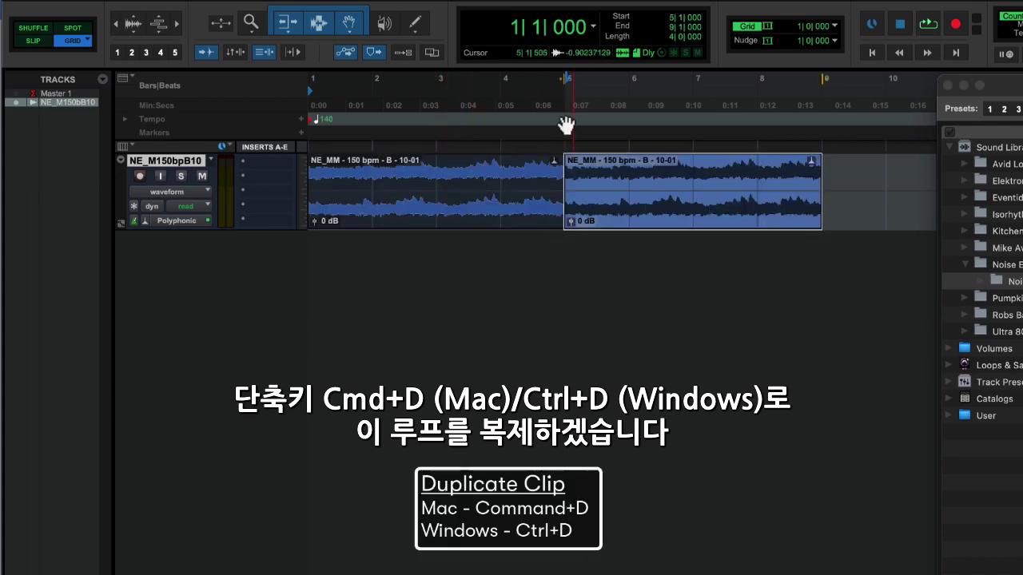
pyautogui.moveTo(417, 84); pyautogui.dragTo(670, 104)
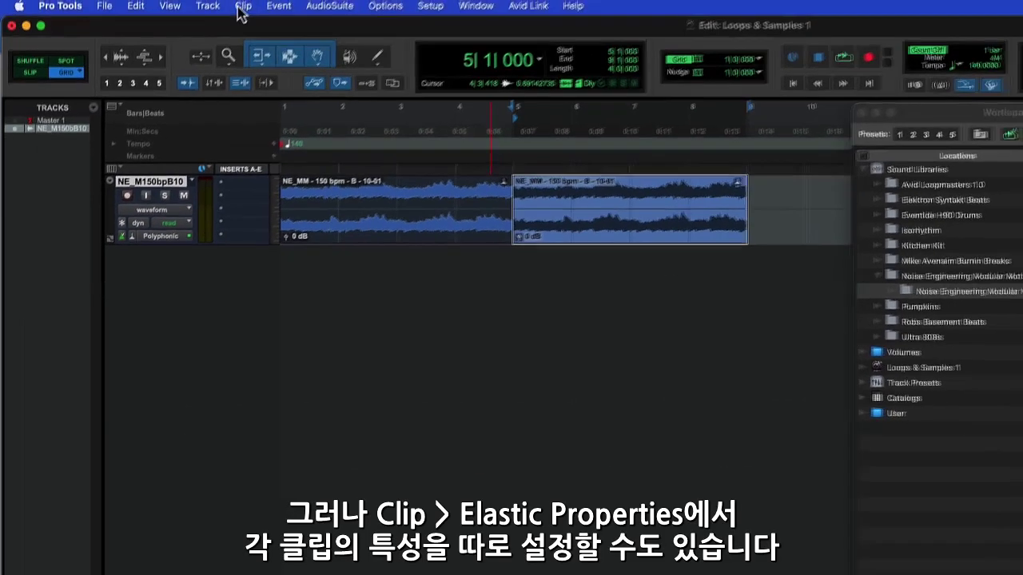
# Open the Elastic Properties of the duplicated clip and set its pitch shift to -2 semitones during looped playback
pyautogui.click(242, 8)
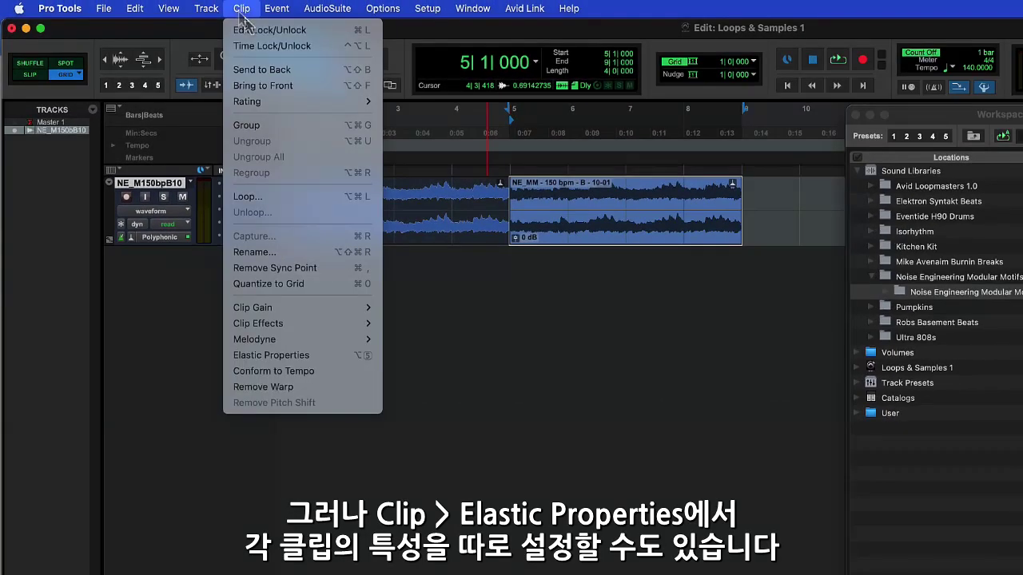
pyautogui.click(314, 357)
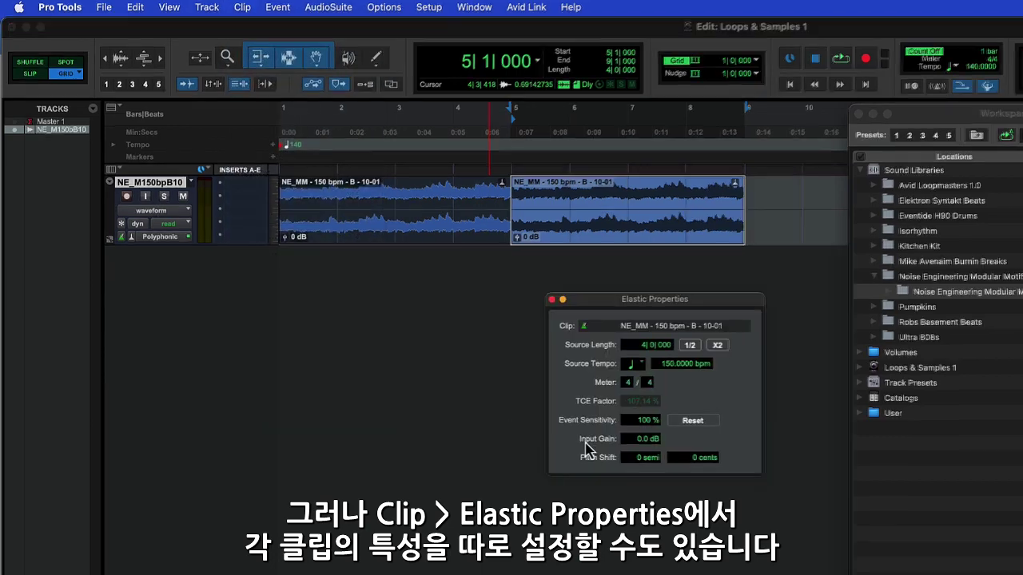
pyautogui.moveTo(665, 299); pyautogui.dragTo(633, 284)
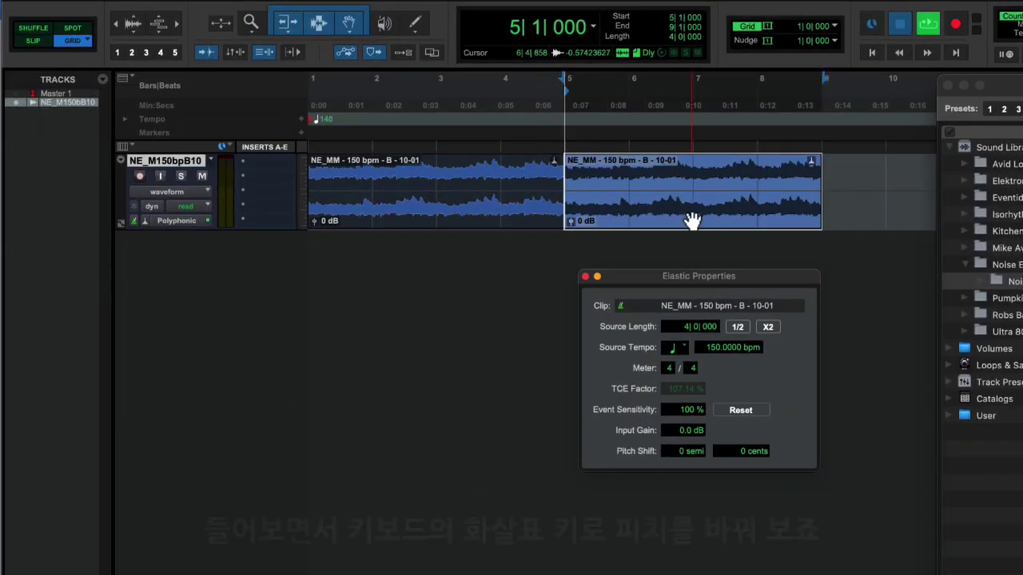
pyautogui.press('space')
pyautogui.click(685, 451)
pyautogui.press('Down')
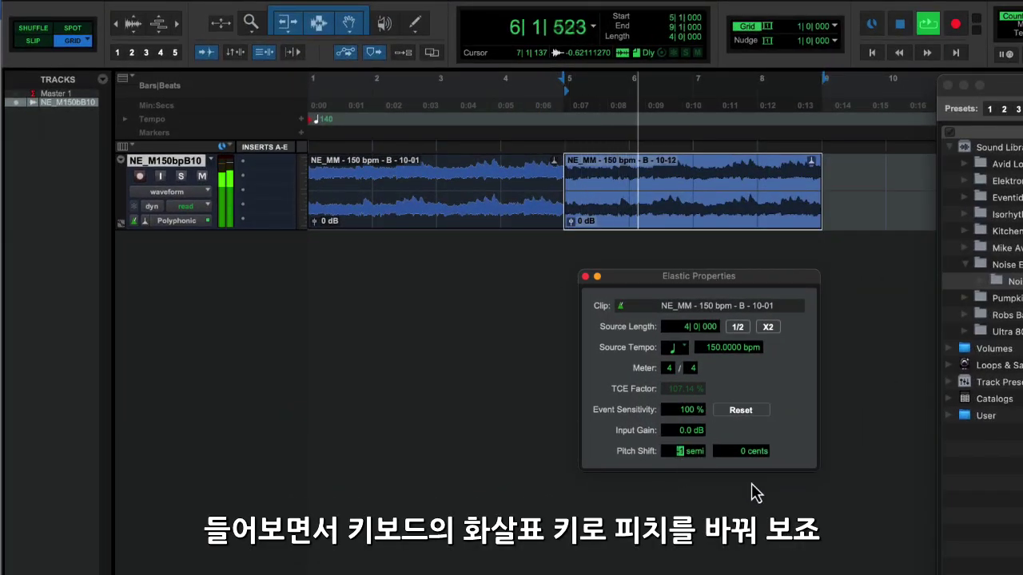
pyautogui.press('Down')
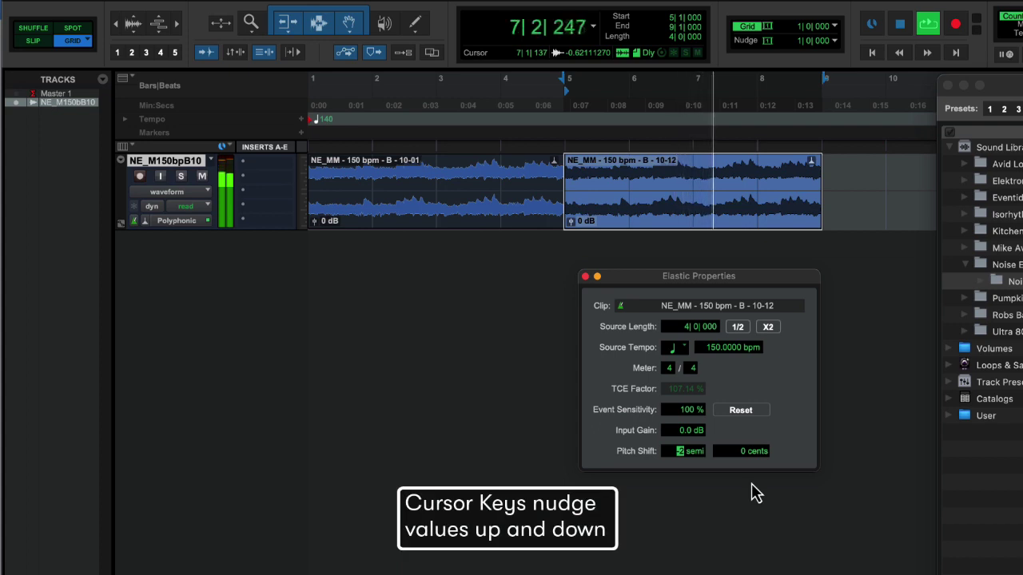
pyautogui.press('Down')
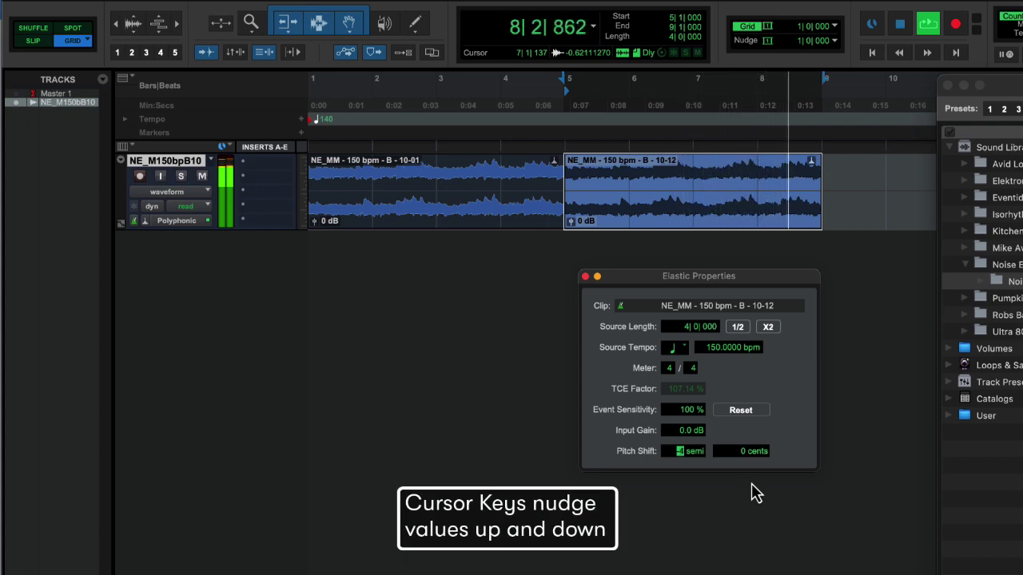
pyautogui.press('Down')
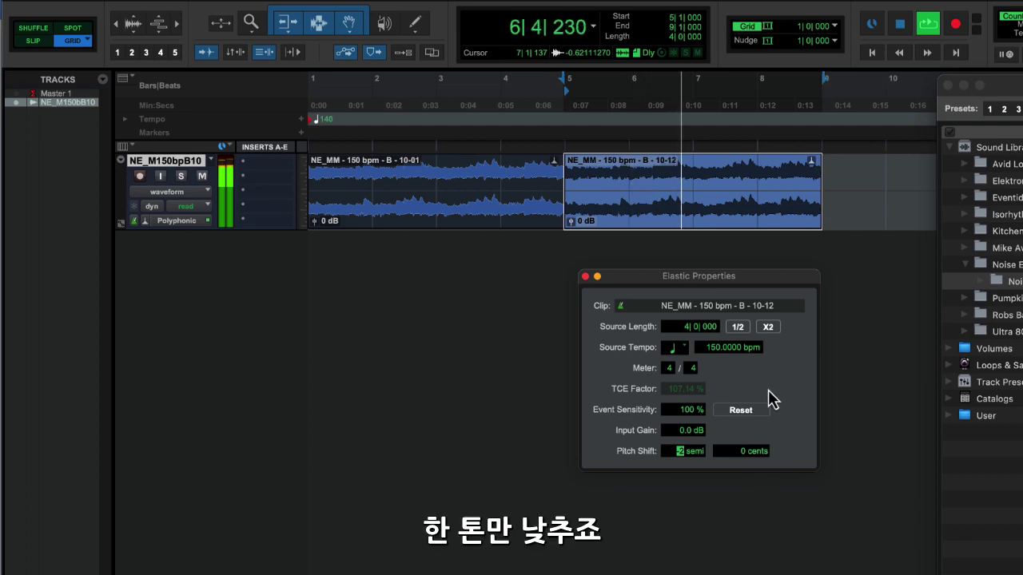
pyautogui.press('space')
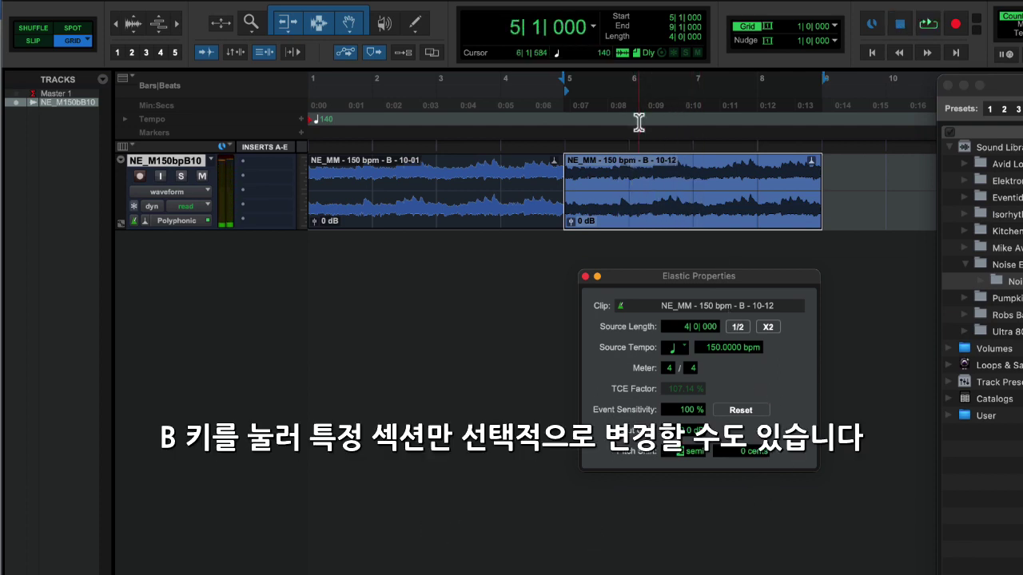
# Separate the one-bar section from bar 7 to bar 8 of the second NE_MM loop into its own clip
pyautogui.moveTo(692, 186); pyautogui.dragTo(753, 196)
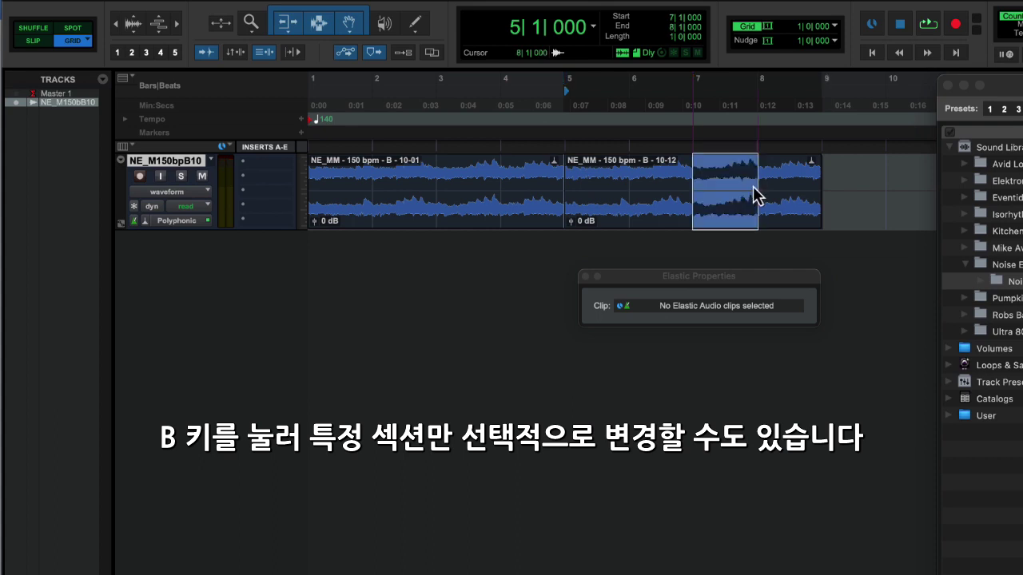
pyautogui.press('b')
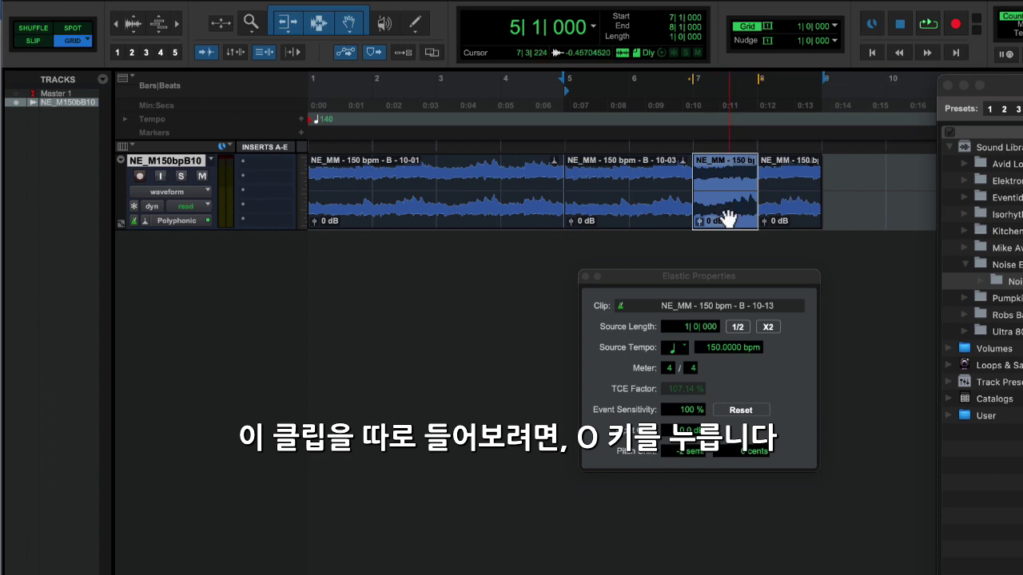
# Set the play range to the separated clip and change its pitch shift to -4 semitones during looped playback
pyautogui.press('o')
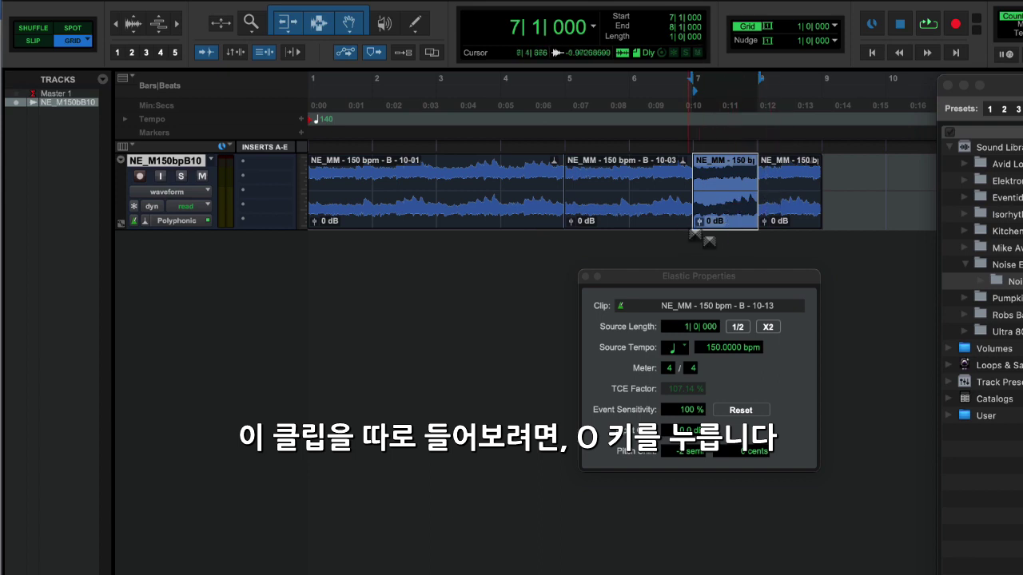
pyautogui.click(681, 452)
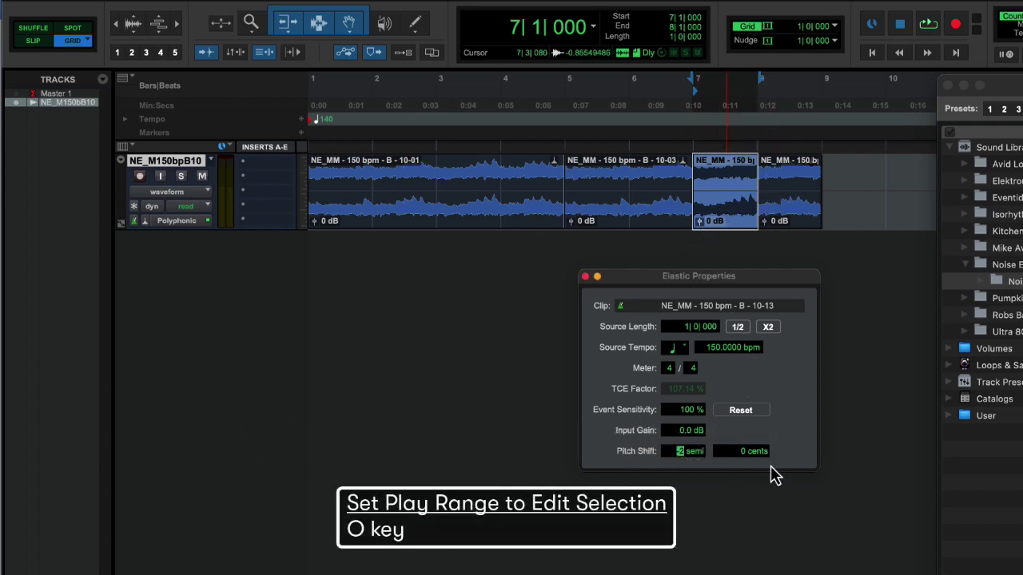
pyautogui.press('space')
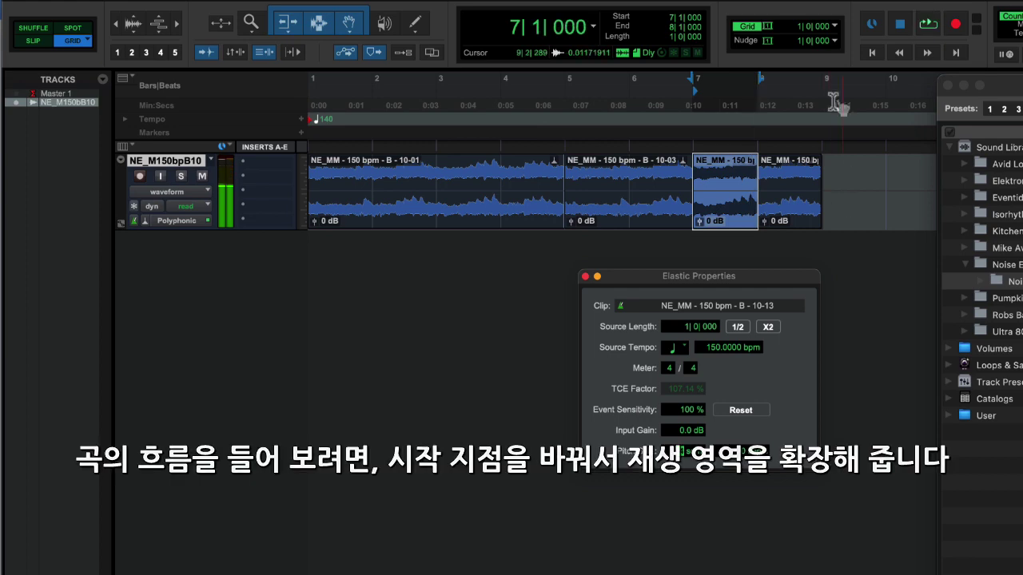
# Extend the play range to span bars 1 to 9, audition the pitch changes in context, and close Elastic Properties
pyautogui.moveTo(820, 80); pyautogui.dragTo(280, 84)
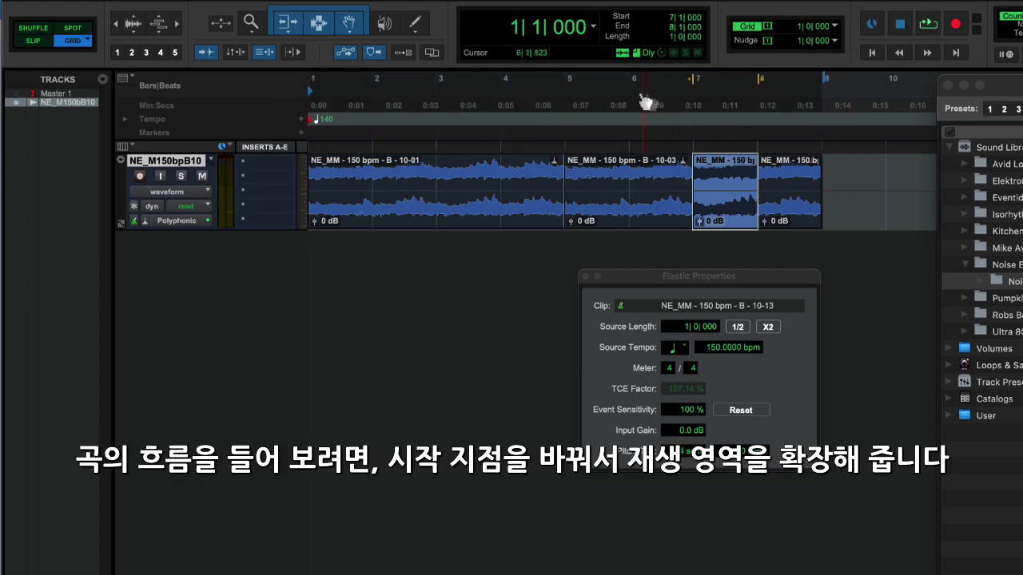
pyautogui.press('space')
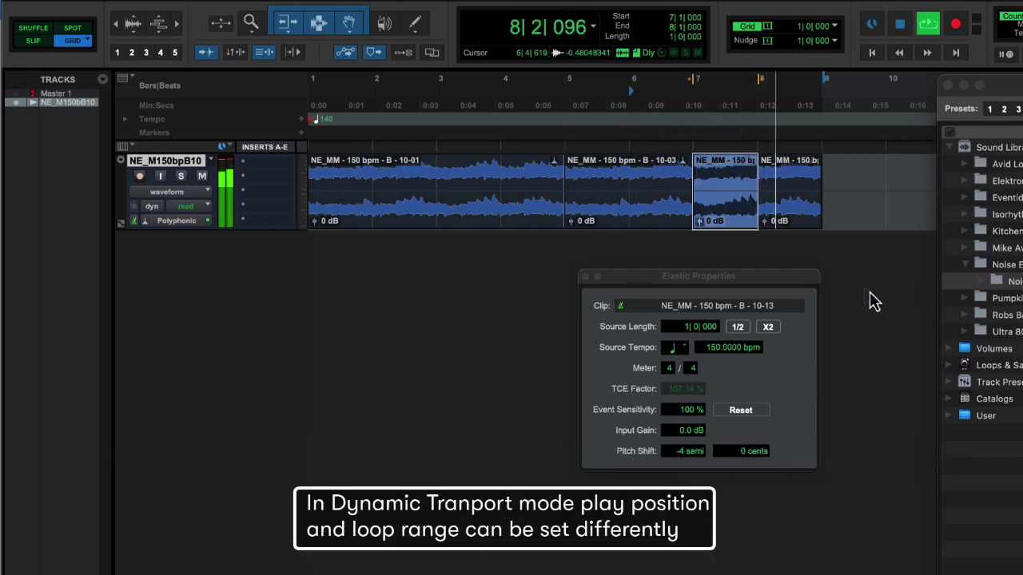
pyautogui.press('space')
pyautogui.click(585, 276)
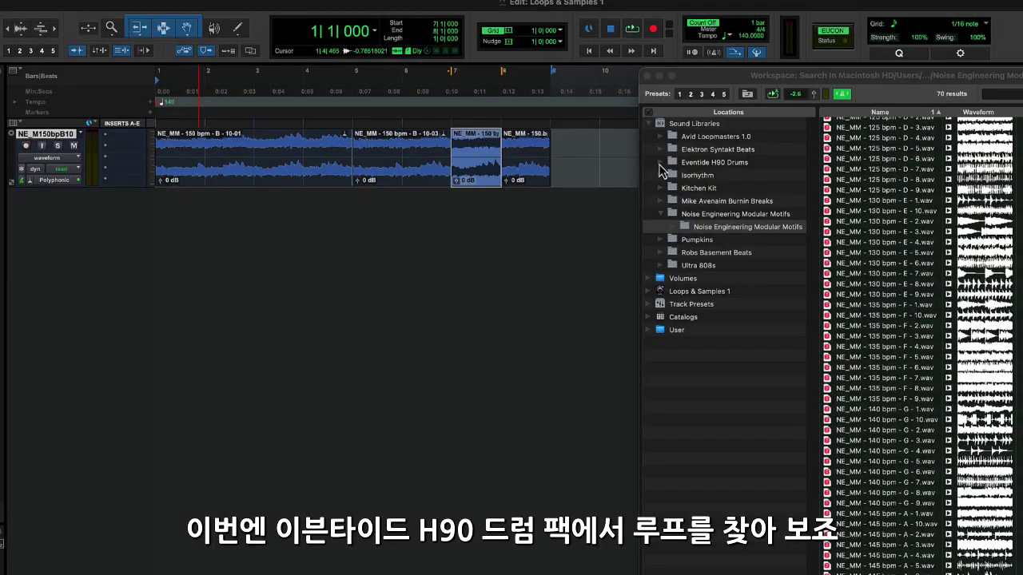
# Open the Eventide H90 Loops folder within the Eventide H90 Drums sound library
pyautogui.click(660, 163)
pyautogui.click(673, 176)
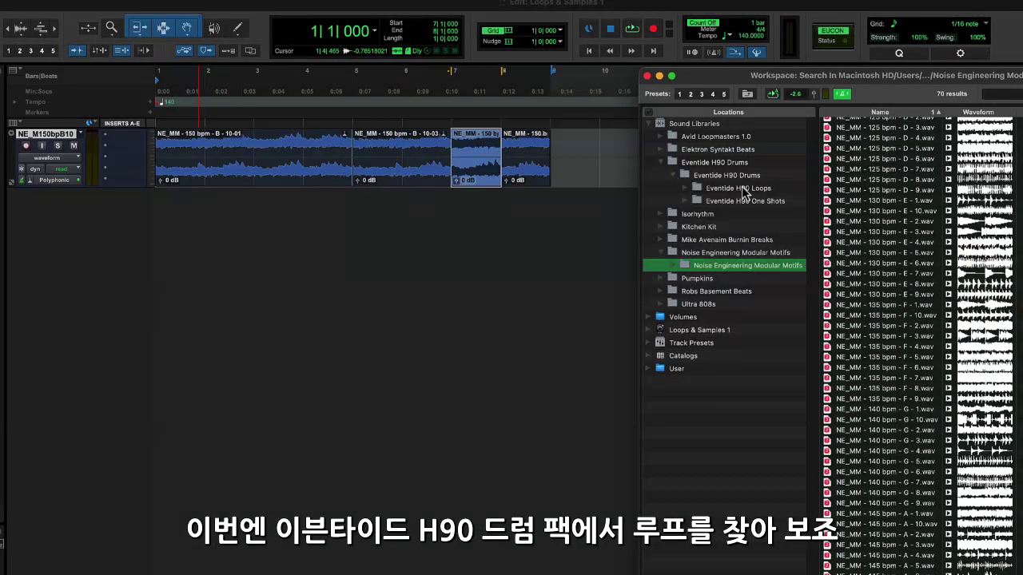
pyautogui.click(743, 189)
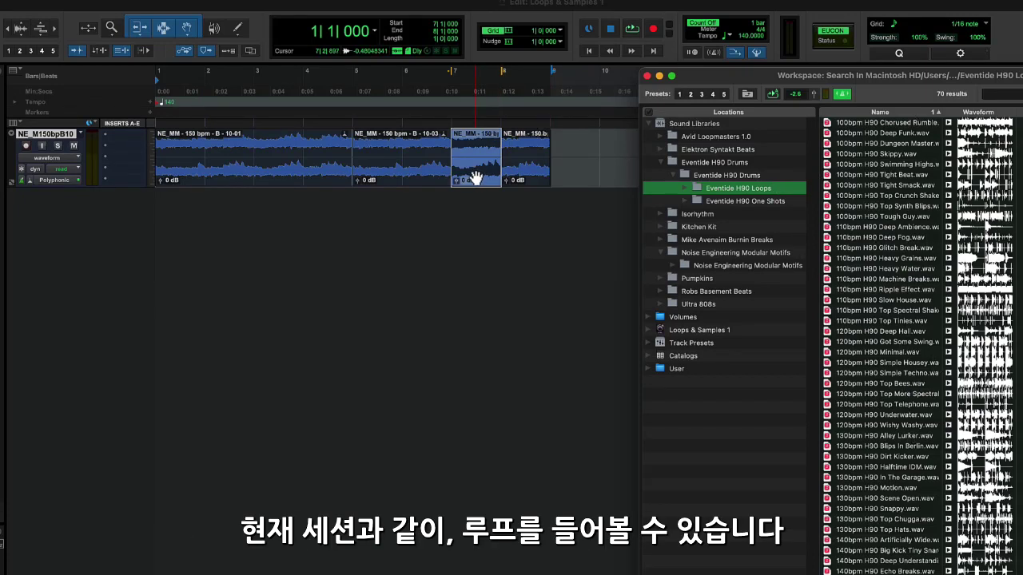
# Audition the 100bpm H90 Dungeon Master, Swimming Highs and Tight Beat loops against the playing session, ending with playback stopped
pyautogui.click(528, 64)
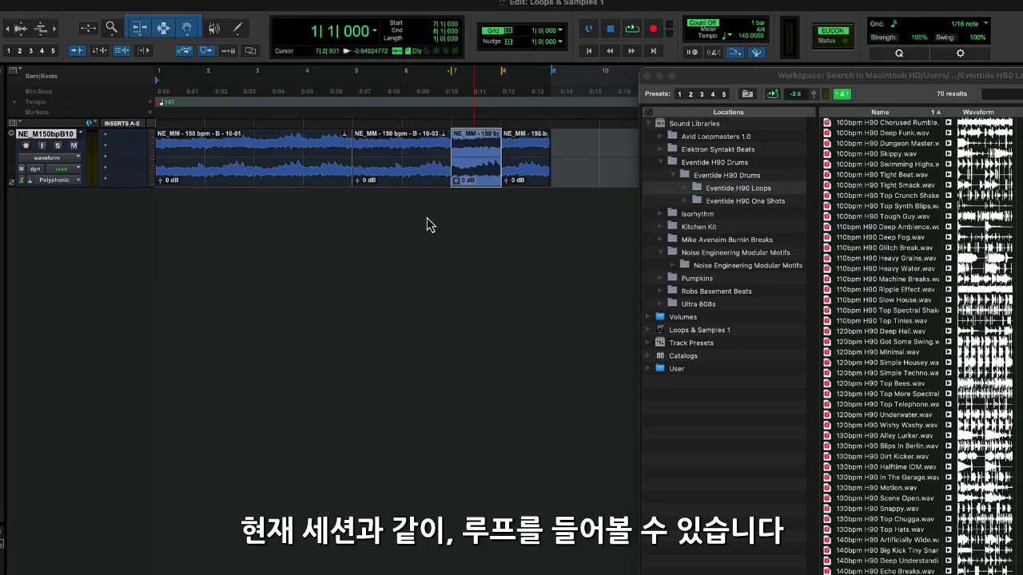
pyautogui.press('space')
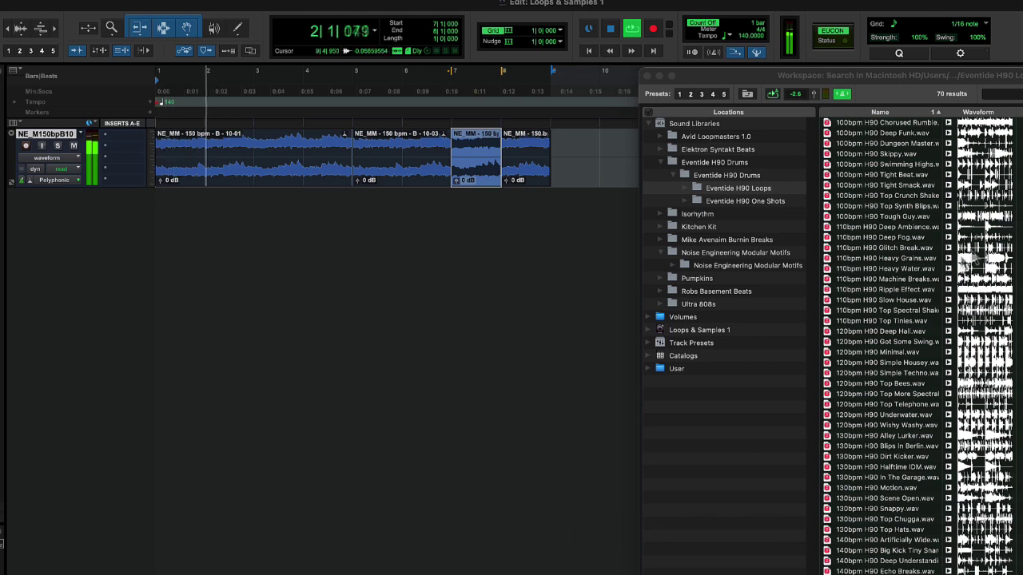
pyautogui.click(887, 144)
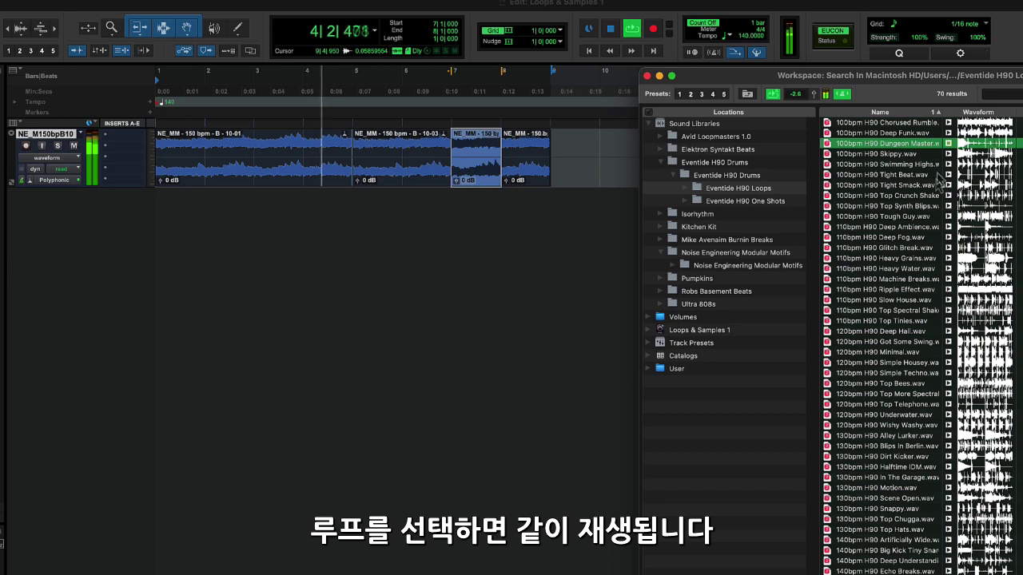
pyautogui.click(884, 165)
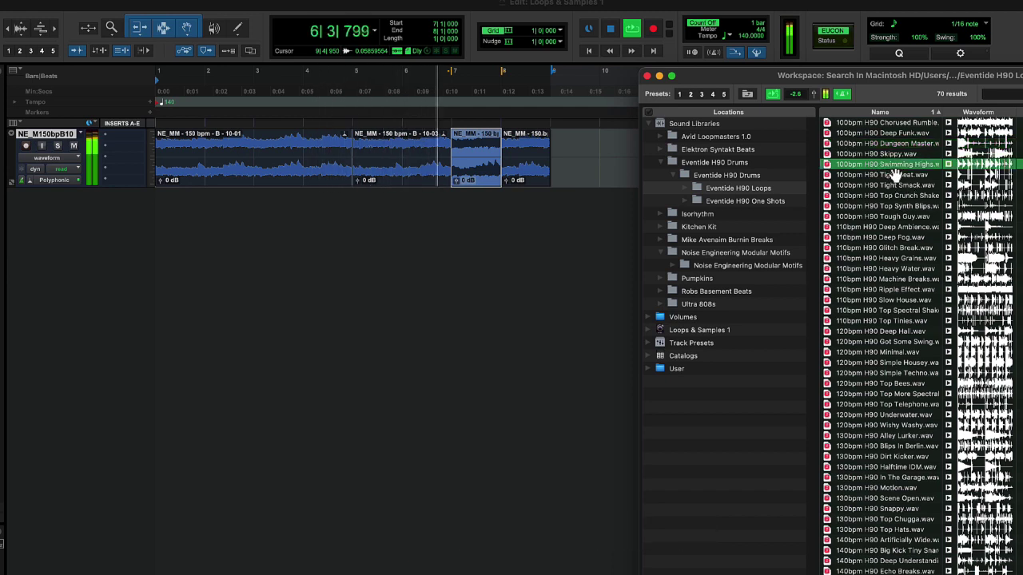
pyautogui.click(899, 175)
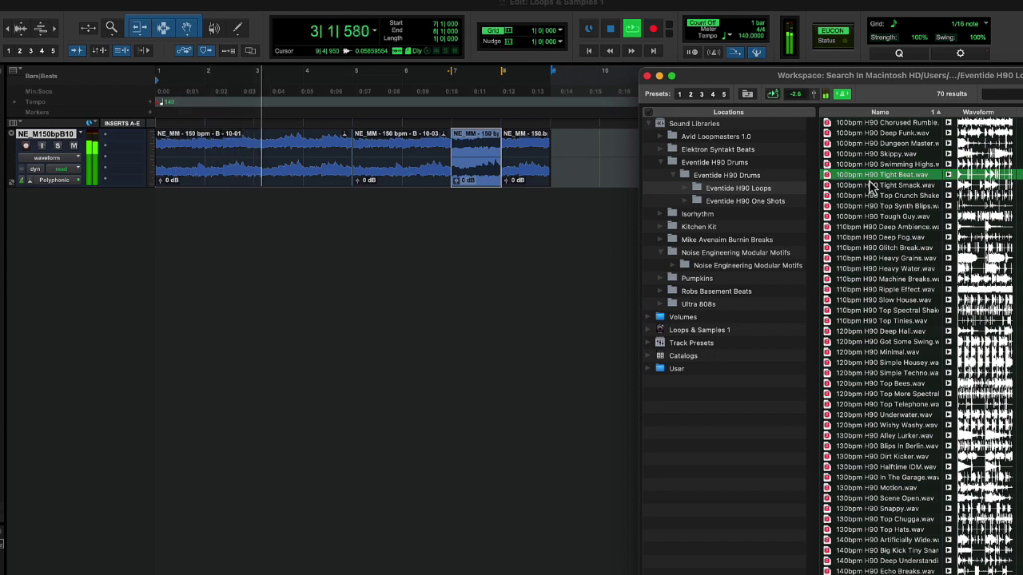
pyautogui.click(567, 6)
pyautogui.press('space')
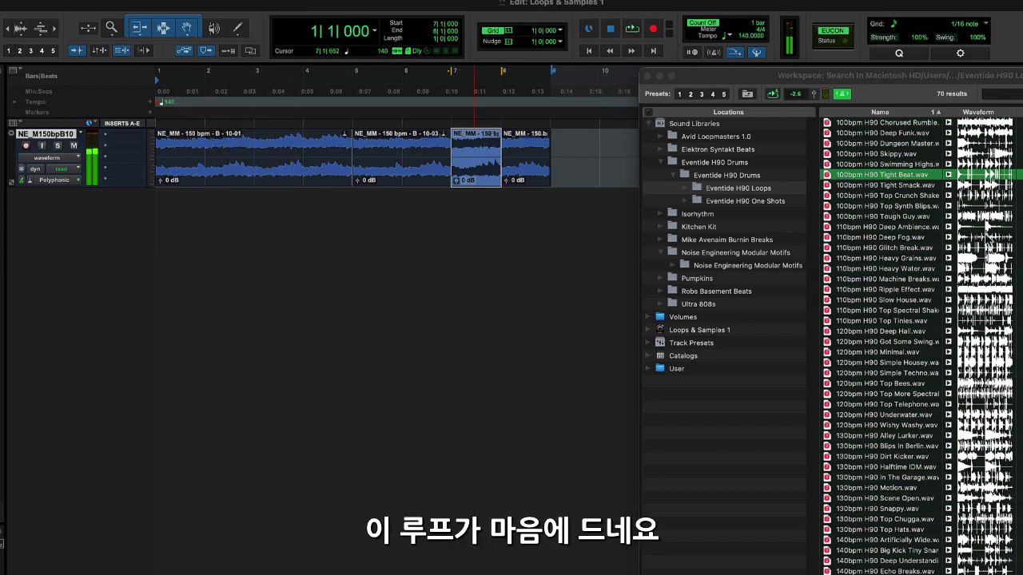
# Place 100bpm H90 Tight Beat.wav on a new track starting at bar 1 by adding it to the track list
pyautogui.click(893, 181)
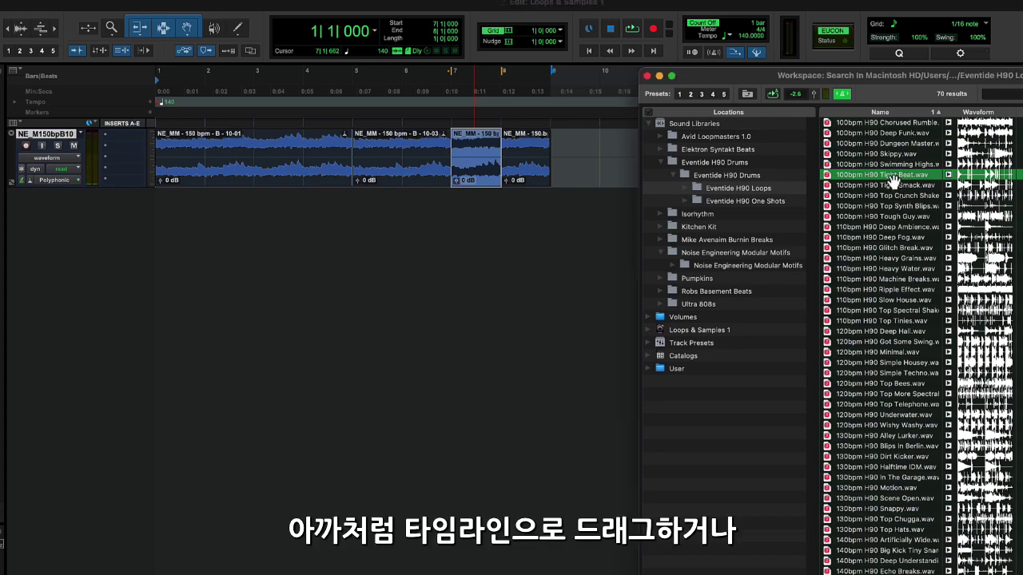
pyautogui.moveTo(892, 182); pyautogui.dragTo(229, 219)
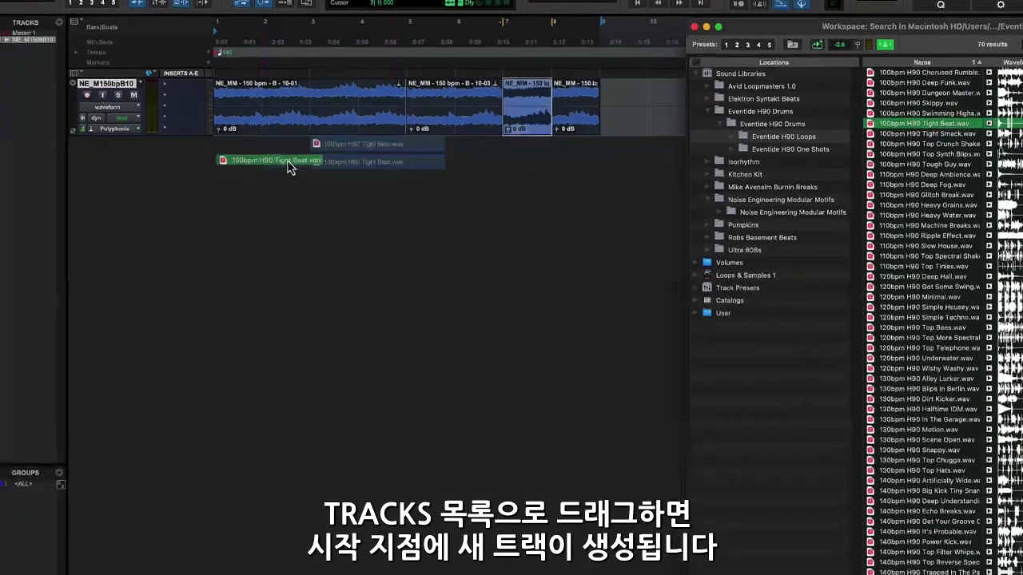
pyautogui.moveTo(290, 168); pyautogui.dragTo(4, 79)
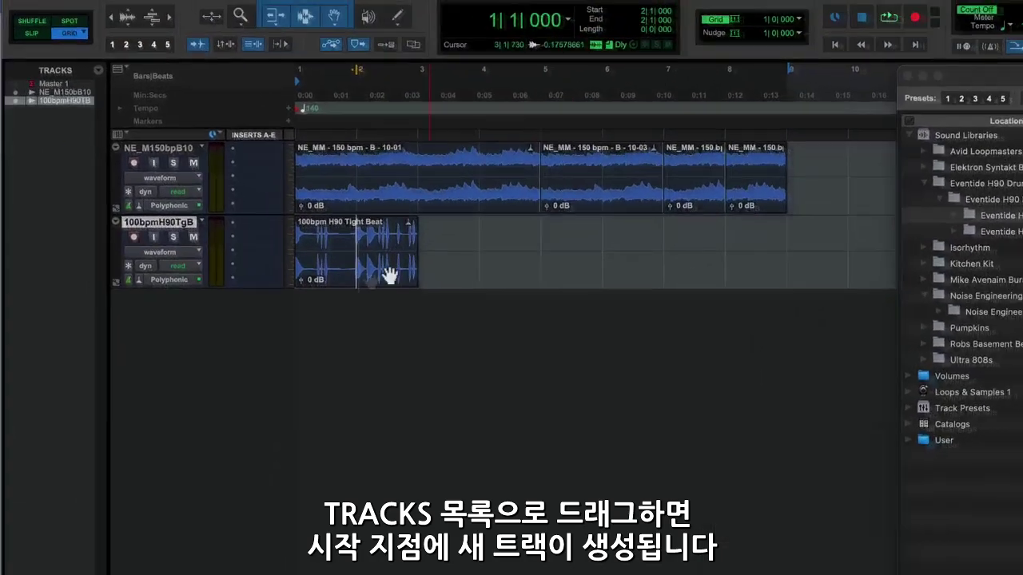
# Duplicate the Tight Beat clip three times so the drum loop fills the timeline up to bar 9
pyautogui.click(288, 171)
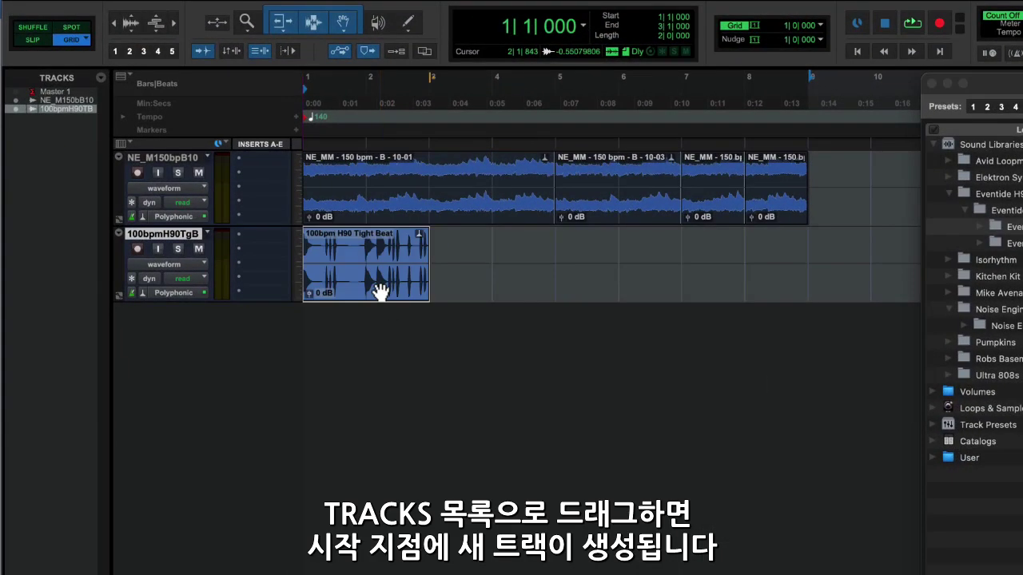
pyautogui.press('super+d')
pyautogui.press('super+d')
pyautogui.press('super+d')
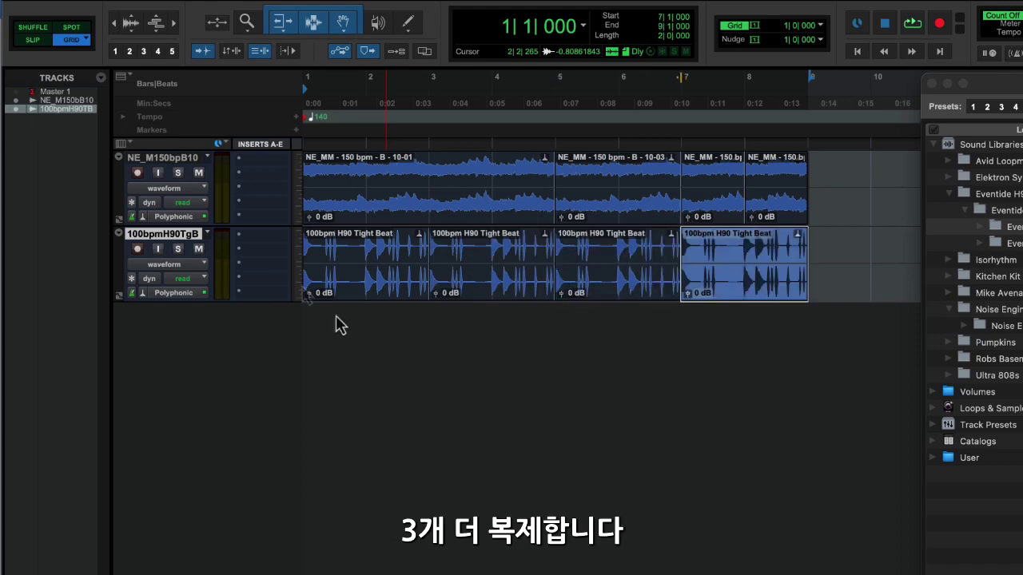
# Change the Tight Beat track's colour to green and close the Color Palette
pyautogui.doubleClick(115, 270)
pyautogui.click(703, 517)
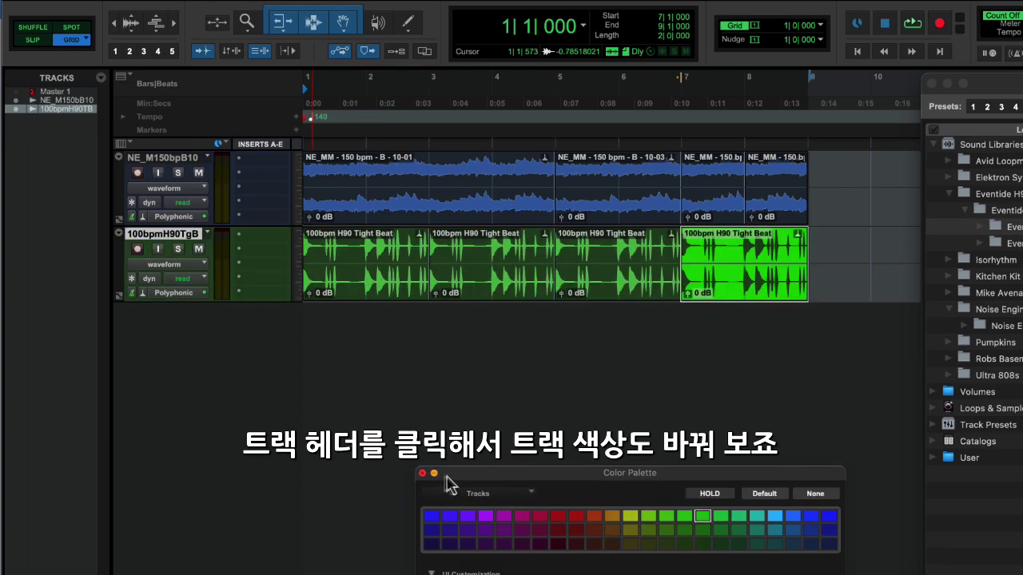
pyautogui.click(422, 473)
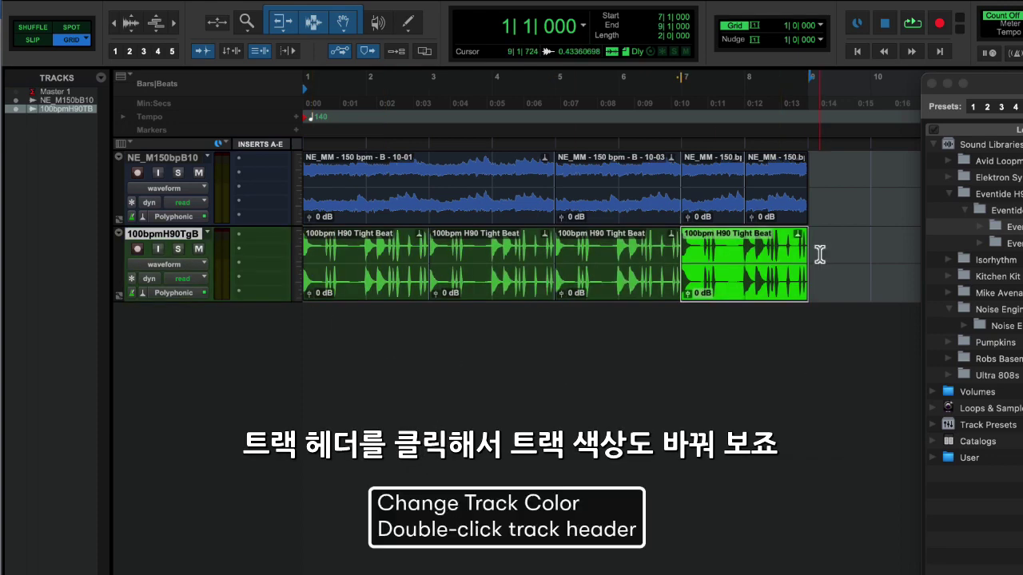
# During playback, insert the moogerfooger Lowpass (stereo) plug-in on the Tight Beat track, adjust its Mix knob, and close its window
pyautogui.press('space')
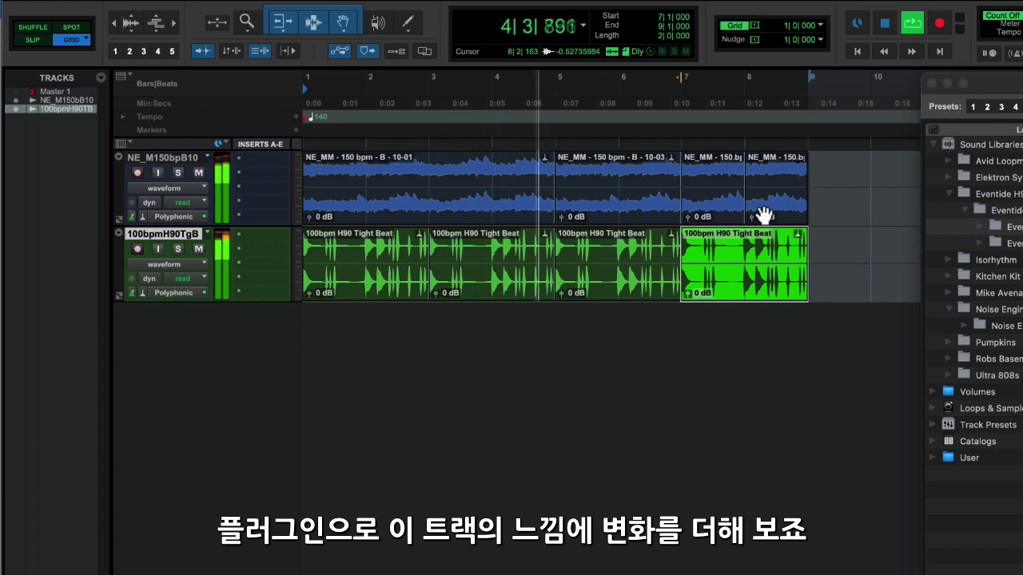
pyautogui.click(258, 239)
pyautogui.moveTo(319, 238)
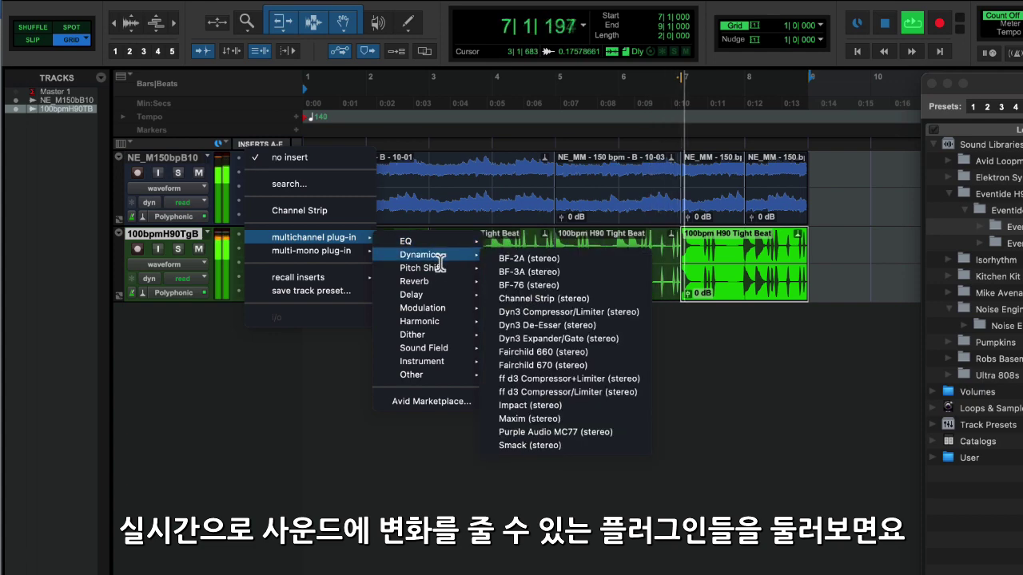
pyautogui.moveTo(443, 284)
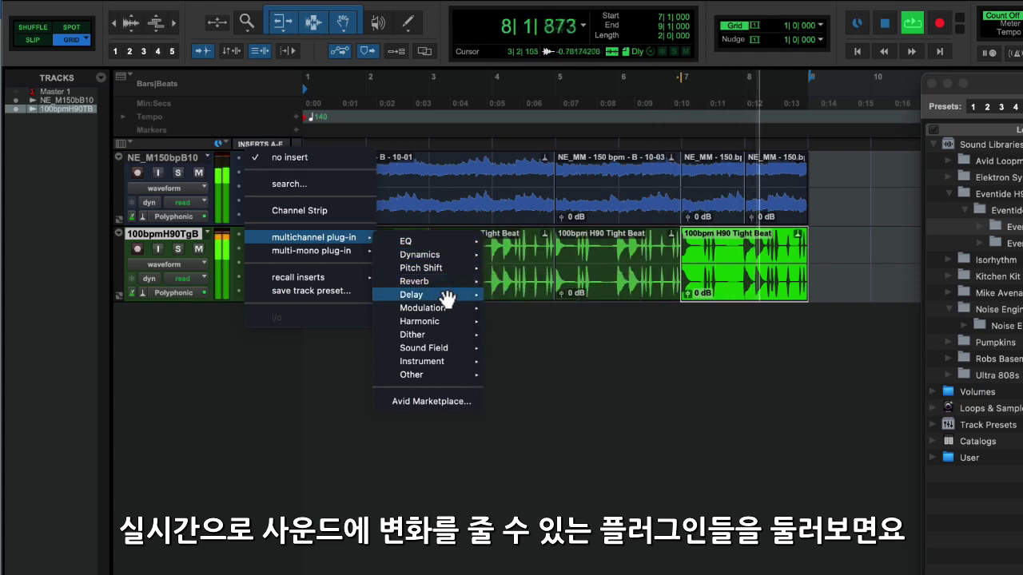
pyautogui.moveTo(449, 313)
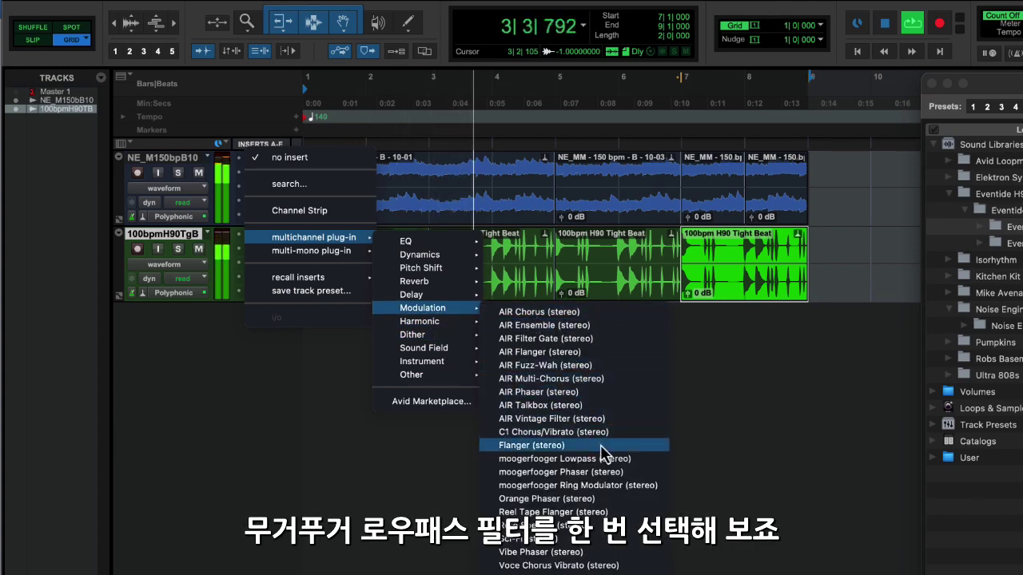
pyautogui.click(576, 459)
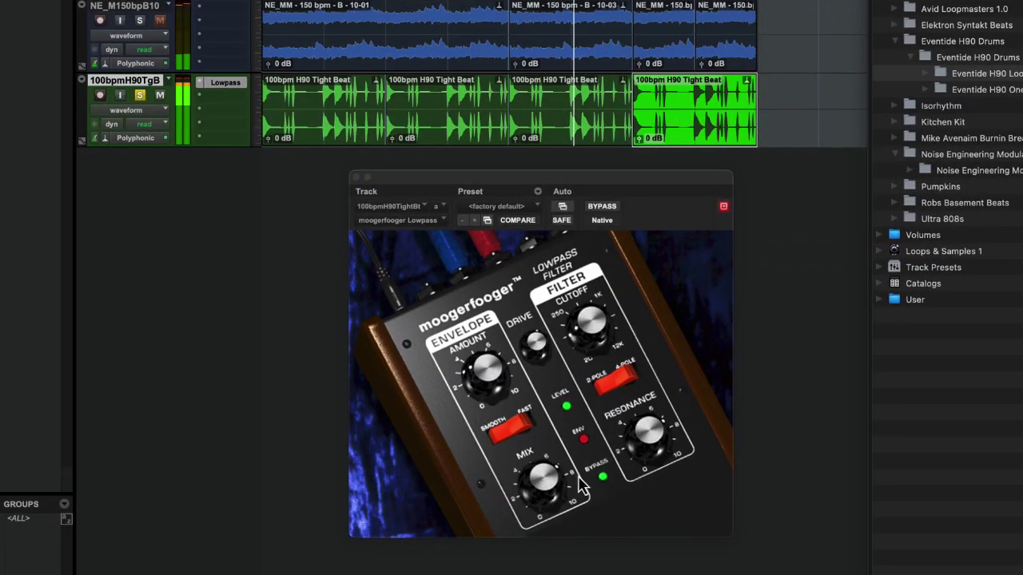
pyautogui.moveTo(542, 479); pyautogui.dragTo(561, 499)
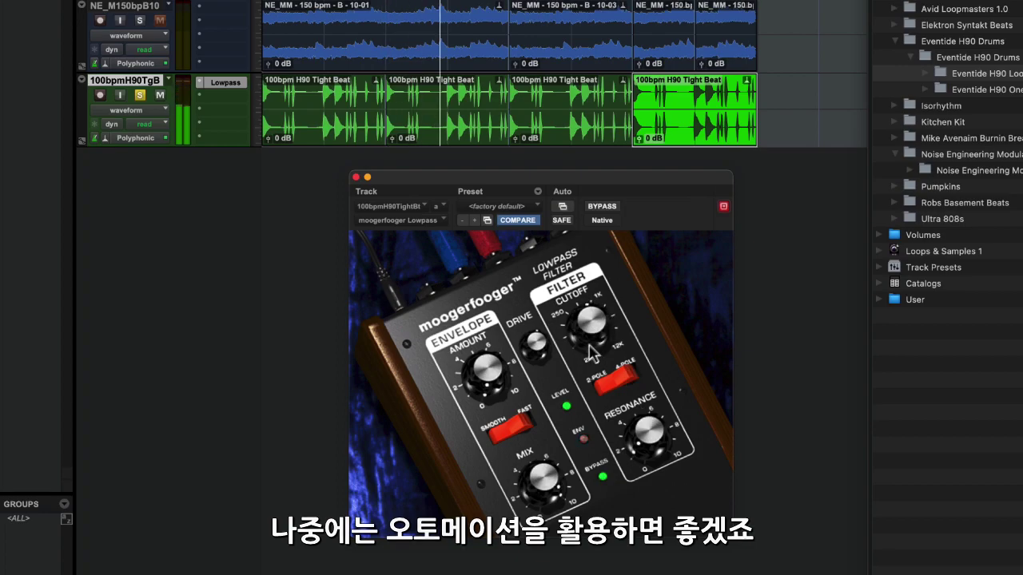
pyautogui.click(356, 177)
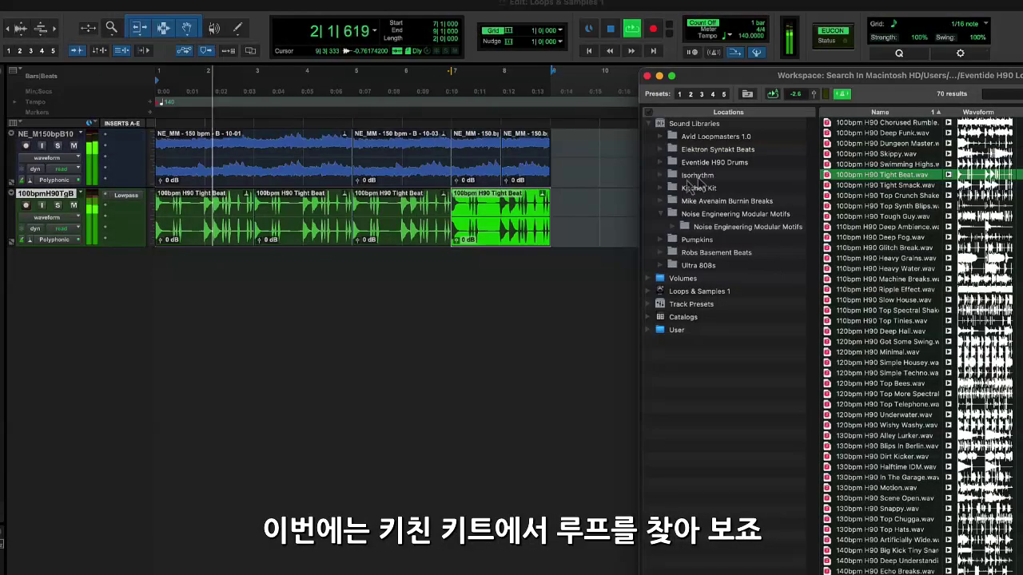
# Open the Kitchen Loops folder within the Kitchen Kit sound library
pyautogui.click(661, 188)
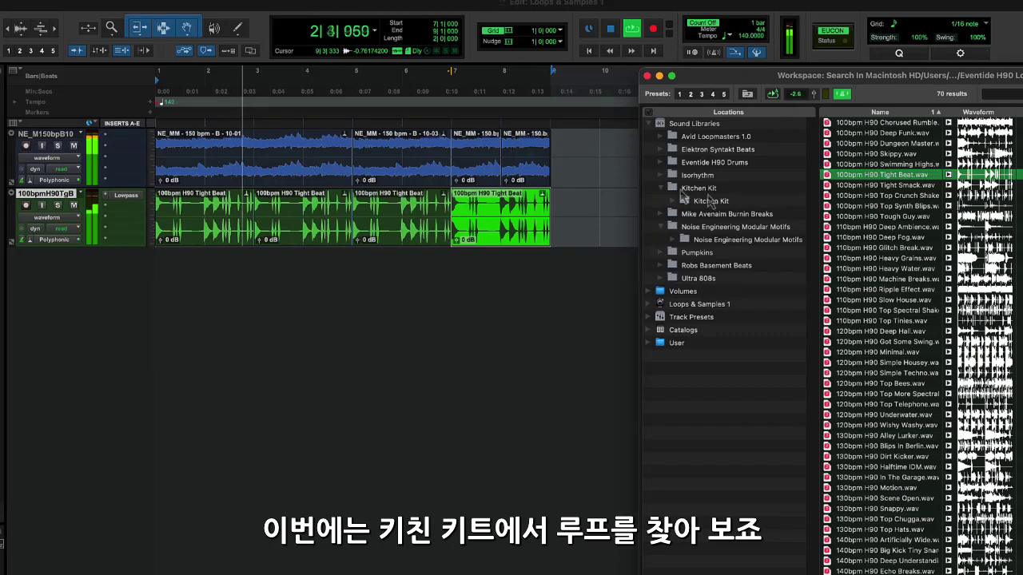
pyautogui.click(673, 201)
pyautogui.click(739, 215)
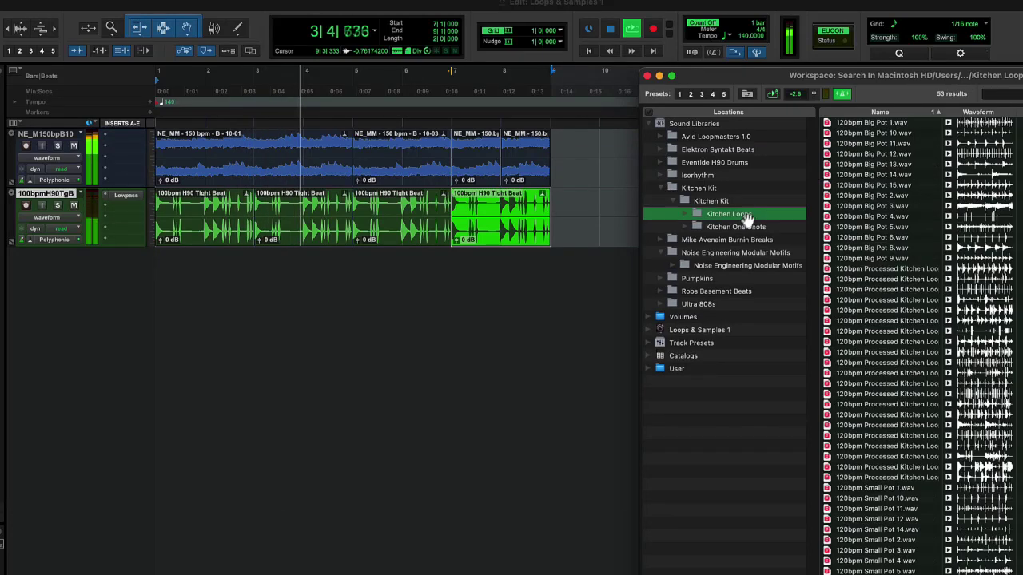
# Preview a 120bpm Processed Kitchen Loop with the session, stop playback, and add the loop to the track list as a new track
pyautogui.click(932, 427)
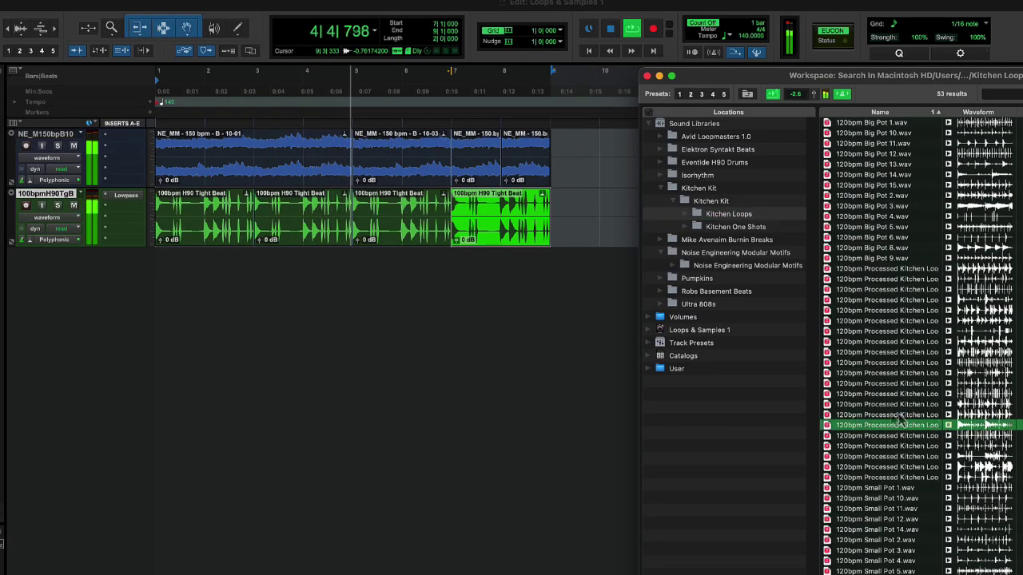
pyautogui.click(576, 335)
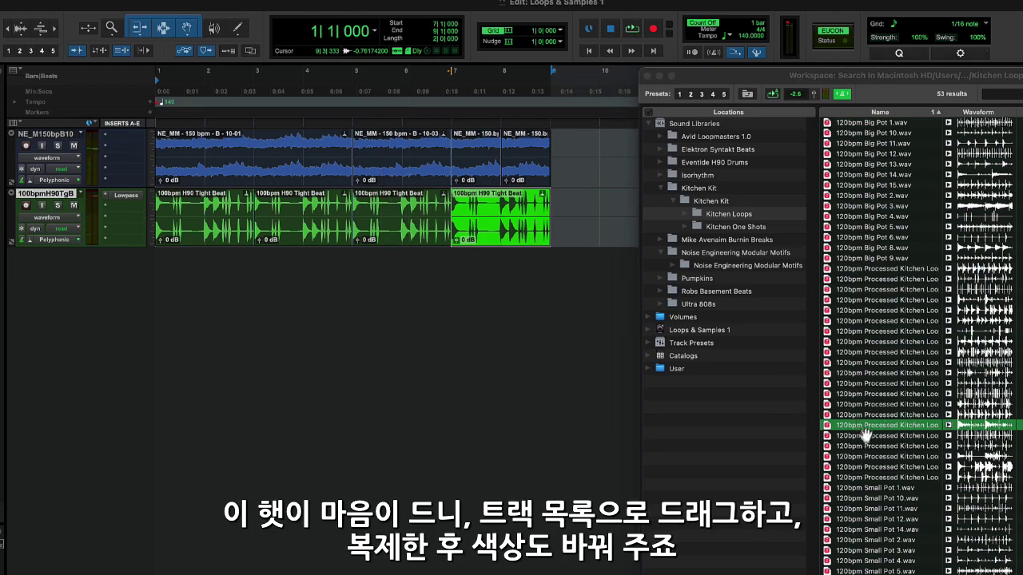
pyautogui.moveTo(868, 435); pyautogui.dragTo(0, 217)
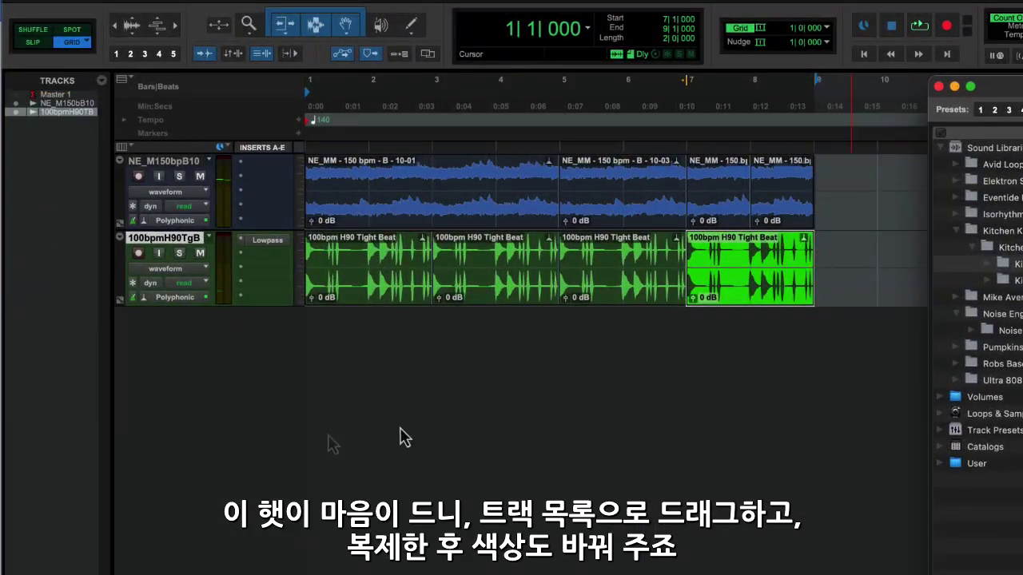
# Duplicate the 120bpm Processed Kitchen Loop clip three times so it fills the track up to bar 9
pyautogui.click(369, 369)
pyautogui.press('super+d')
pyautogui.press('super+d')
pyautogui.press('super+d')
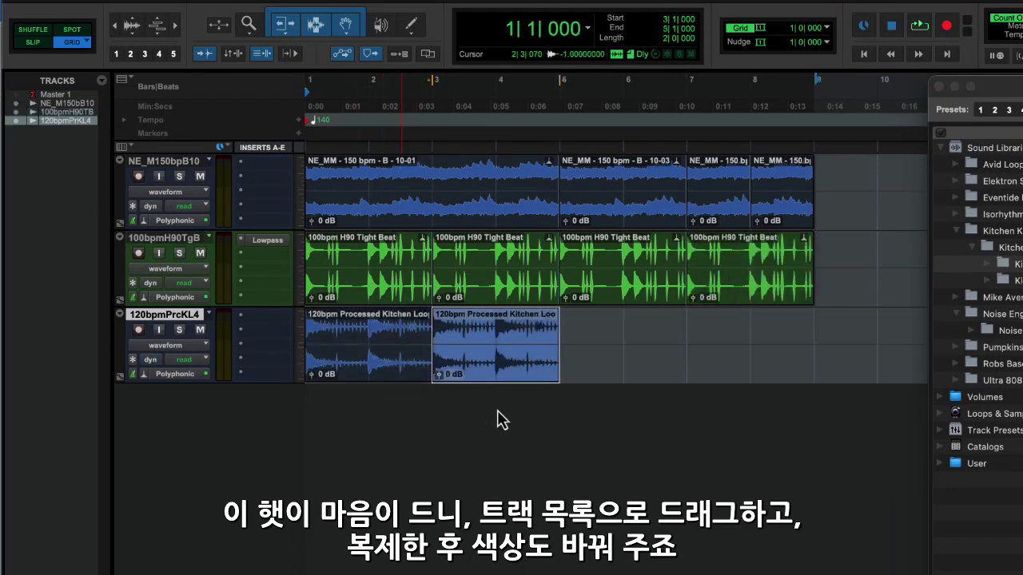
# Change the Processed Kitchen Loop track's colour to orange-brown and close the Color Palette
pyautogui.doubleClick(118, 345)
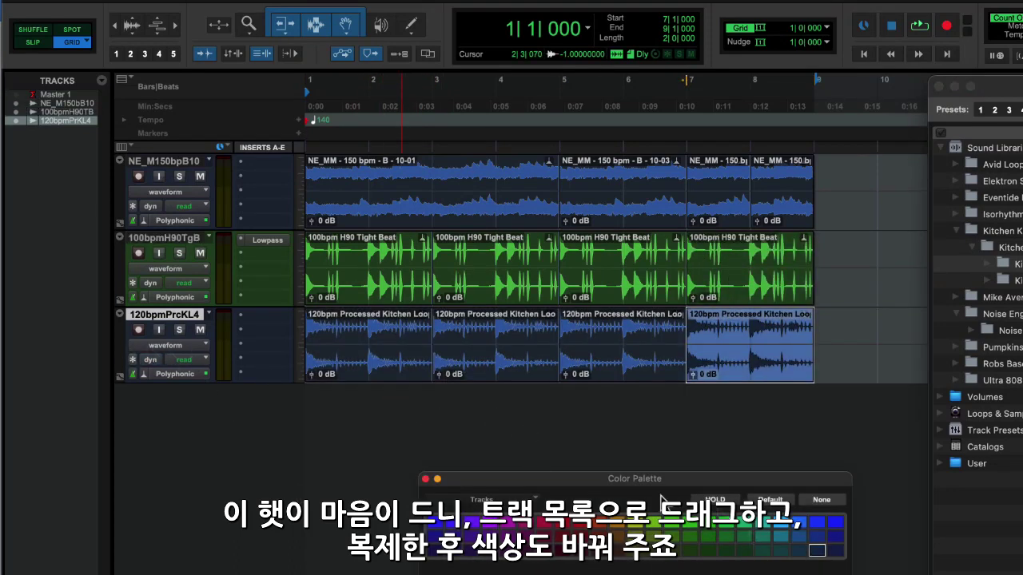
pyautogui.click(601, 527)
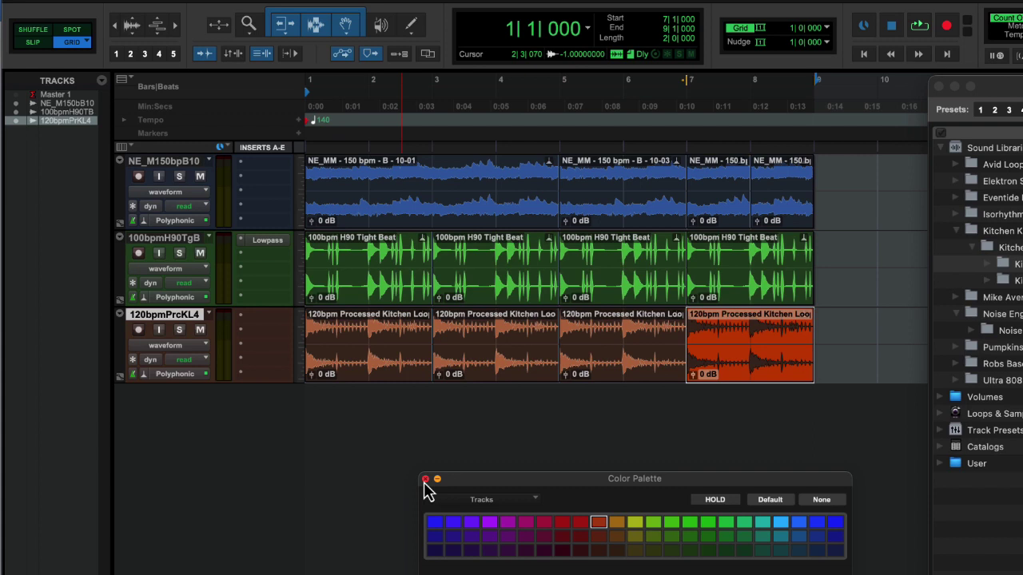
pyautogui.click(426, 479)
# Play the kitchen loop track in solo and insert the Channel Strip plug-in on it
pyautogui.press('space')
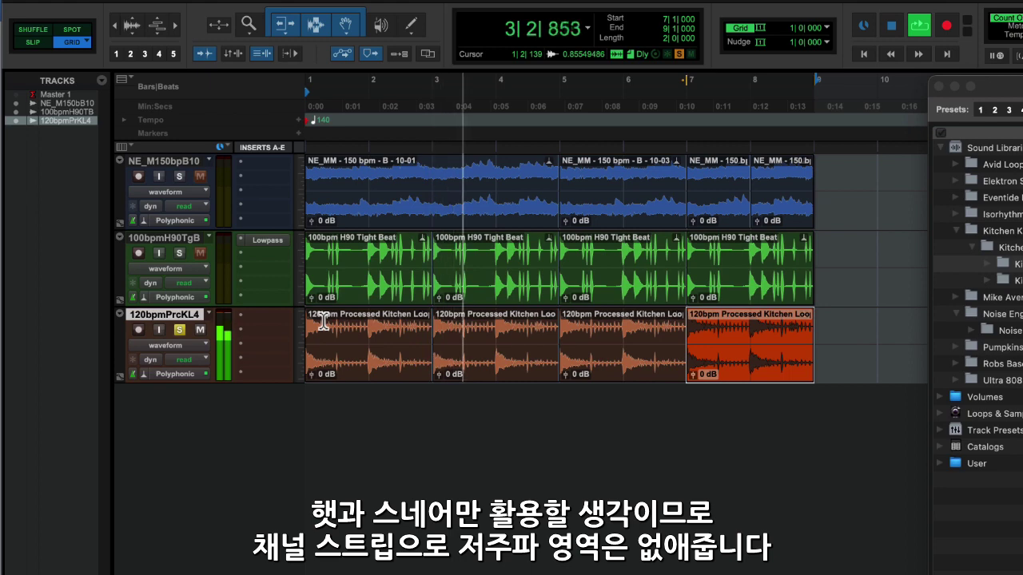
pyautogui.click(255, 320)
pyautogui.moveTo(308, 319)
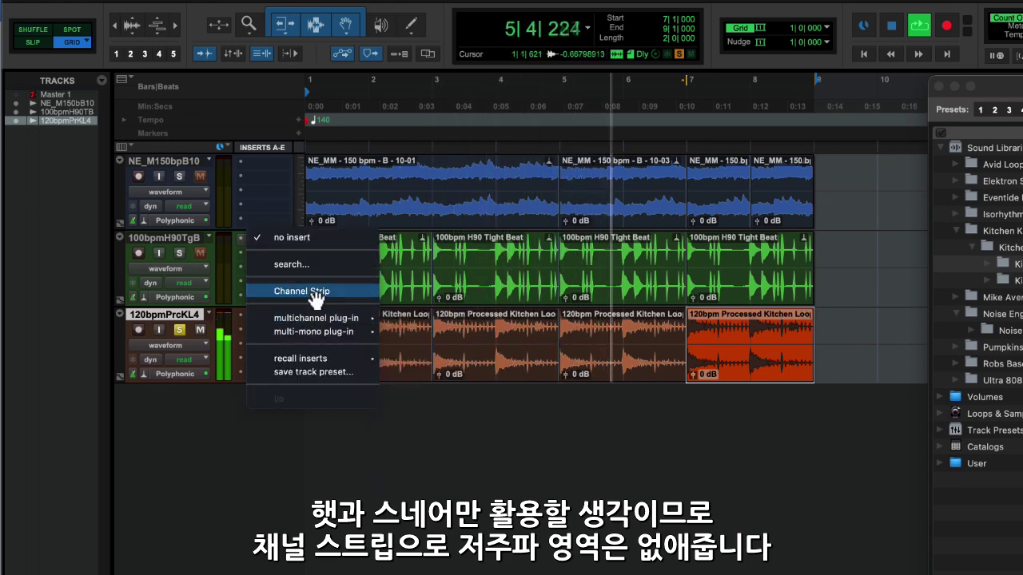
pyautogui.click(311, 291)
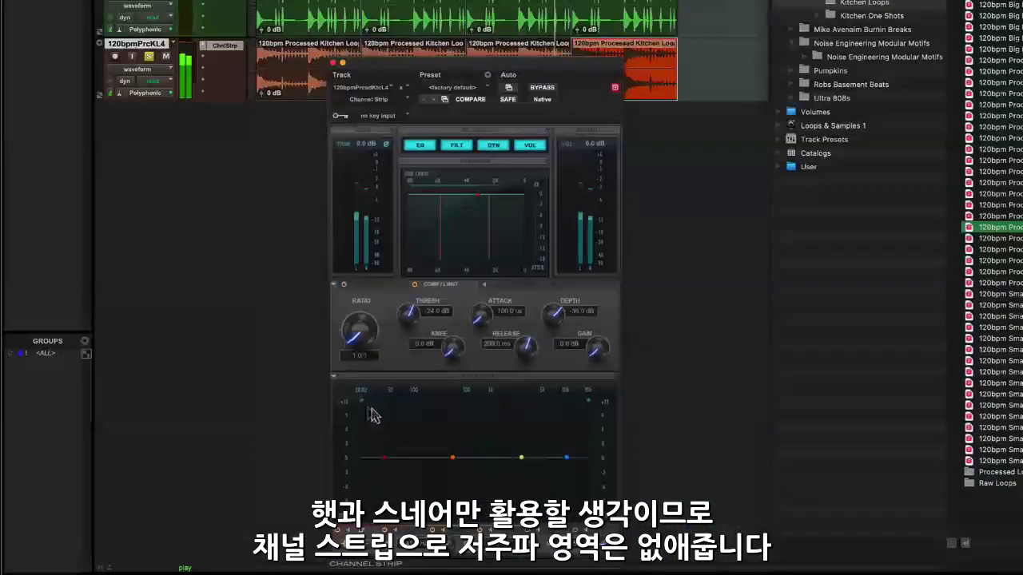
# In Channel Strip, set a high-pass filter at about 679 Hz and boost the high-mid and high EQ bands
pyautogui.moveTo(373, 415); pyautogui.dragTo(475, 418)
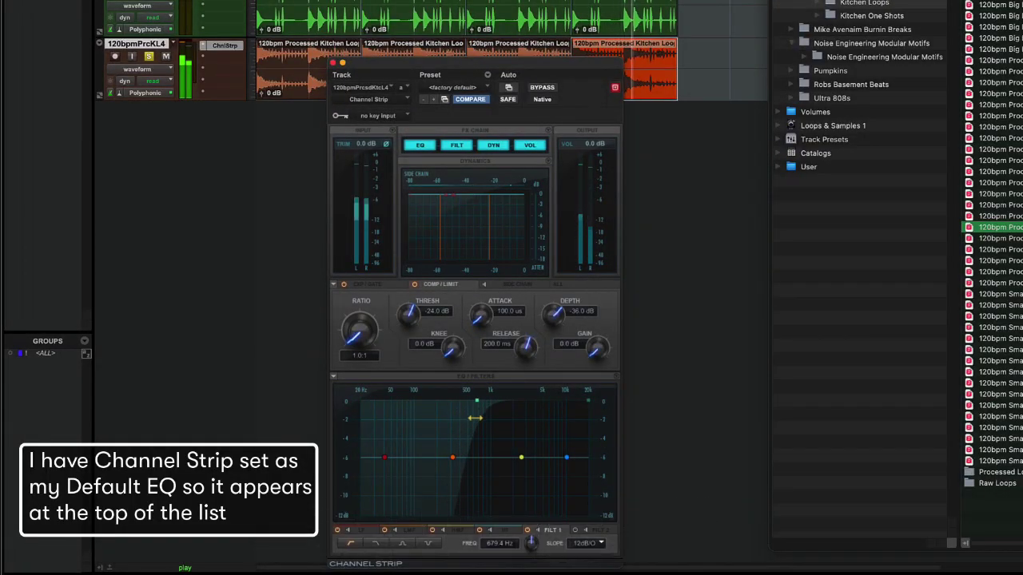
pyautogui.moveTo(521, 457); pyautogui.dragTo(527, 418)
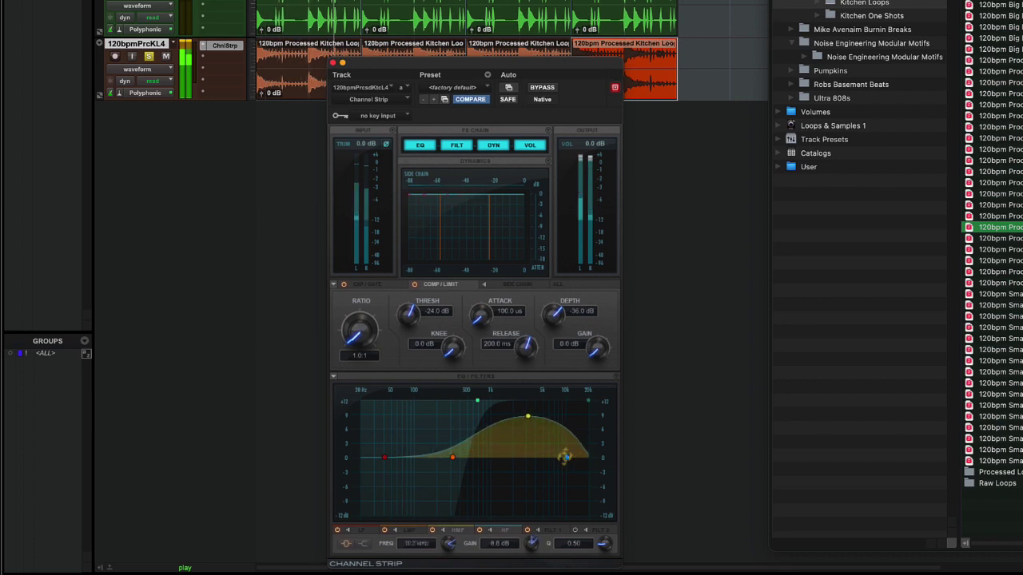
pyautogui.moveTo(564, 458); pyautogui.dragTo(570, 438)
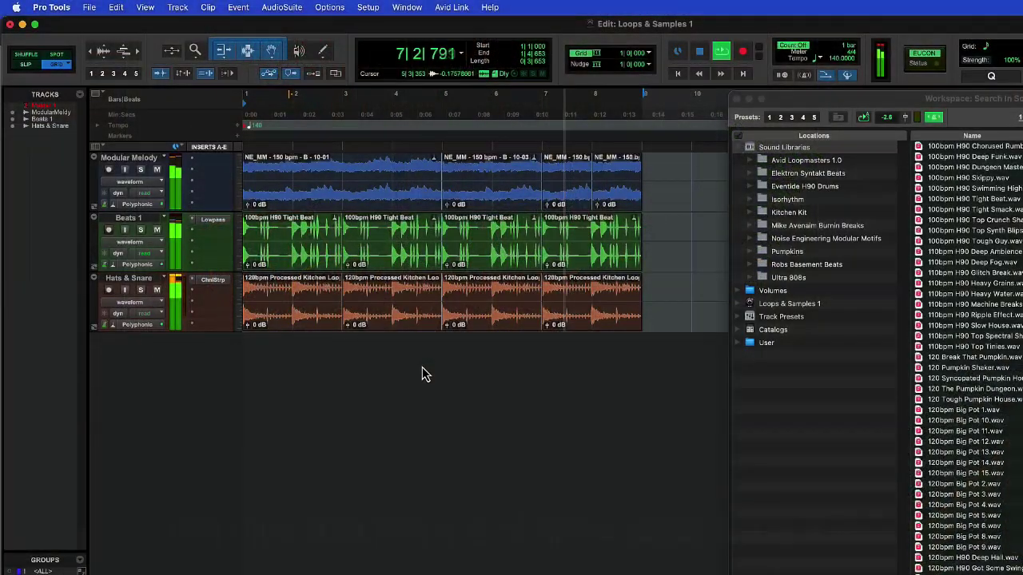
# From the Raw 808s folder of the Ultra 808s library, preview Raw 808 08 B and place it at bar 1 on a new track
pyautogui.press('space')
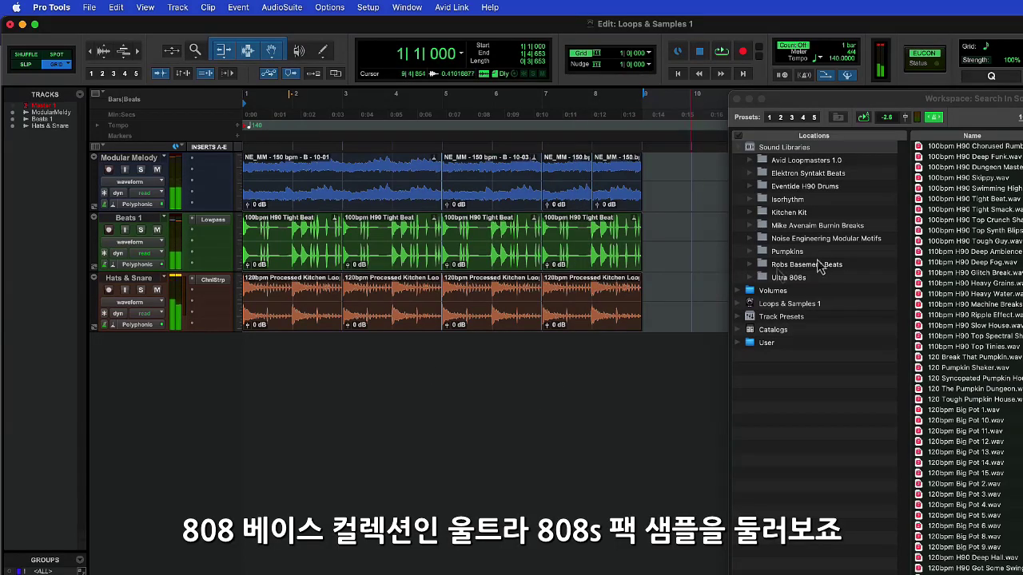
pyautogui.click(749, 279)
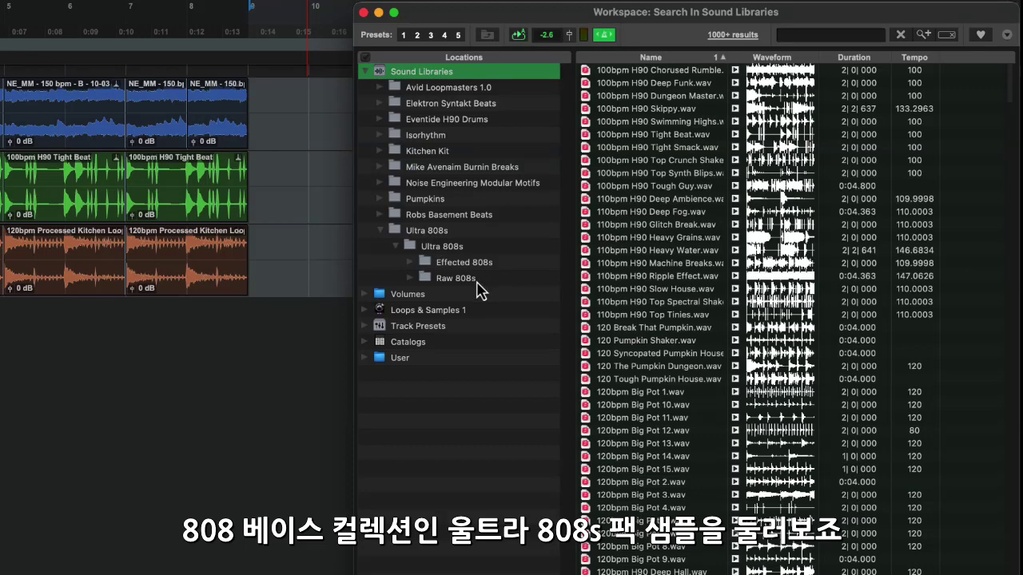
pyautogui.click(477, 280)
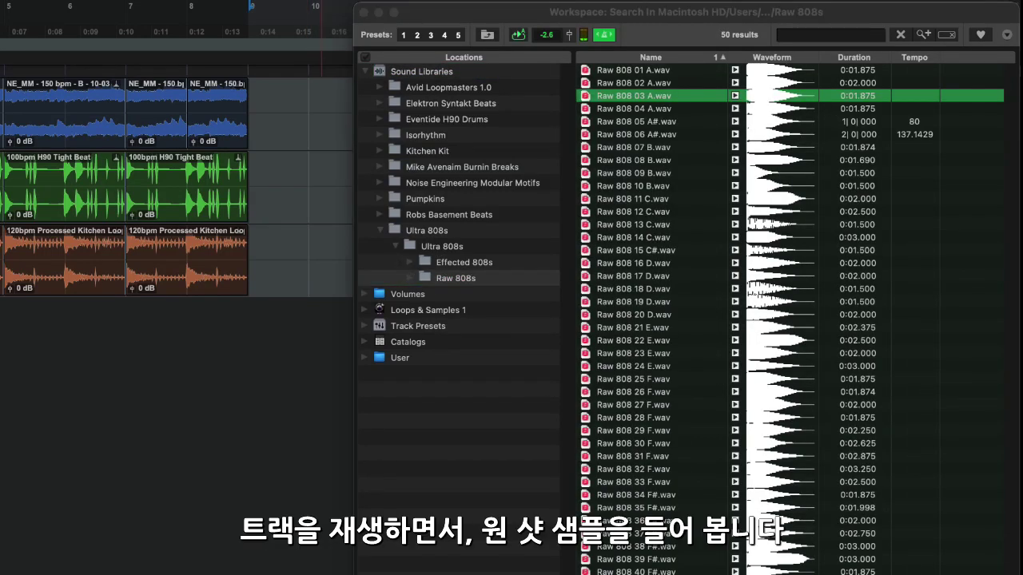
pyautogui.click(735, 160)
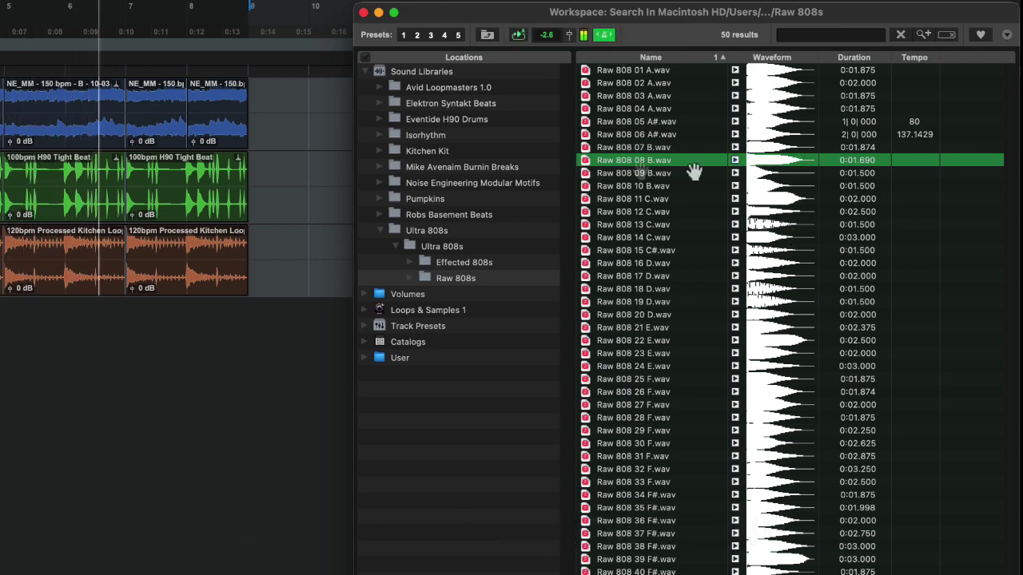
pyautogui.moveTo(651, 164); pyautogui.dragTo(304, 295)
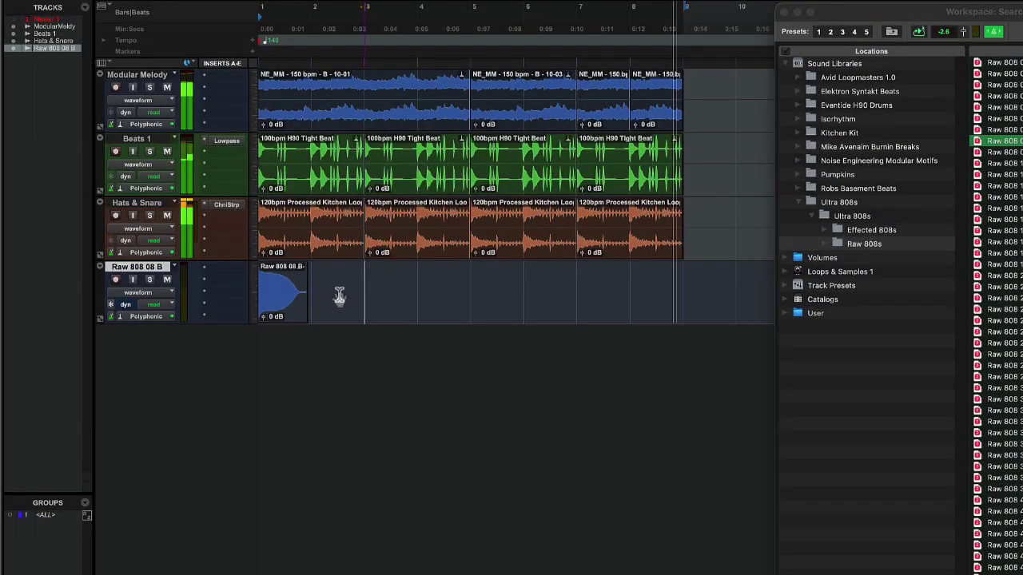
# Set the 808 clip's gain to -1.8 dB and copy the clip to bars 3, 5, 7 and 8
pyautogui.click(265, 318)
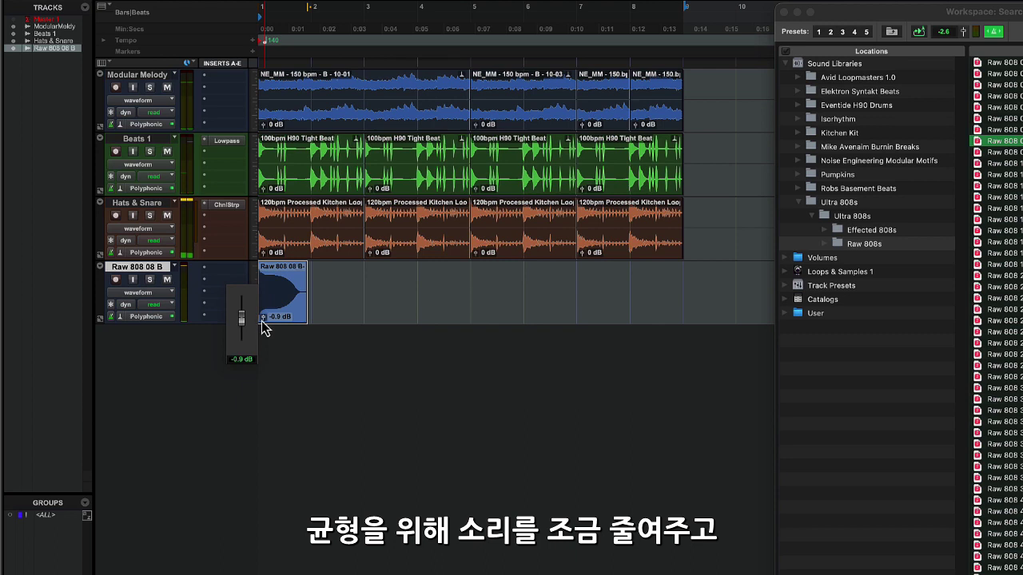
pyautogui.moveTo(282, 320); pyautogui.dragTo(651, 313)
pyautogui.press('space')
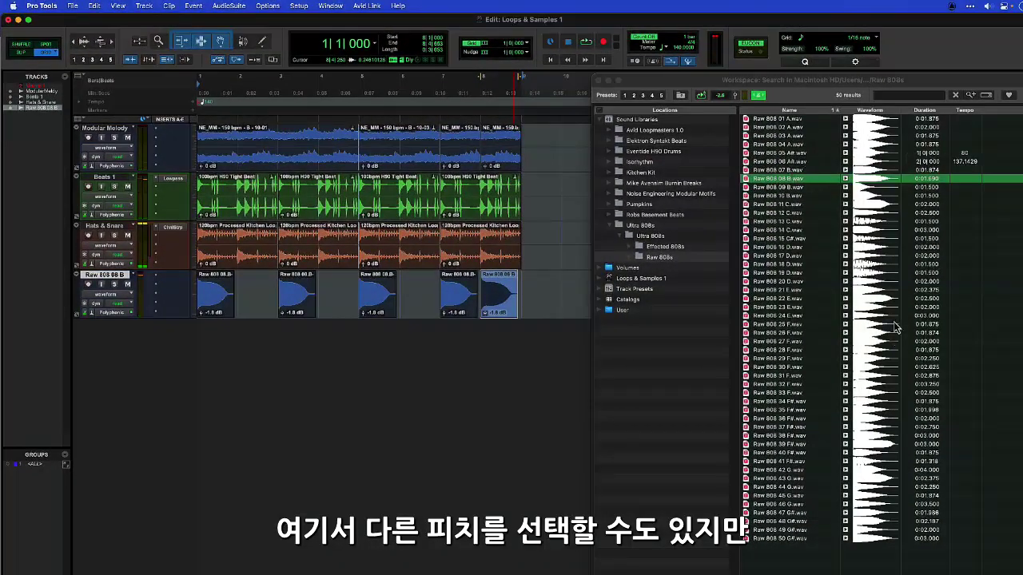
# In Elastic Properties, pitch-shift the 808 clips at bars 5, 7 (-3 semitones) and 8 (-2 semitones), and play back the result
pyautogui.click(169, 7)
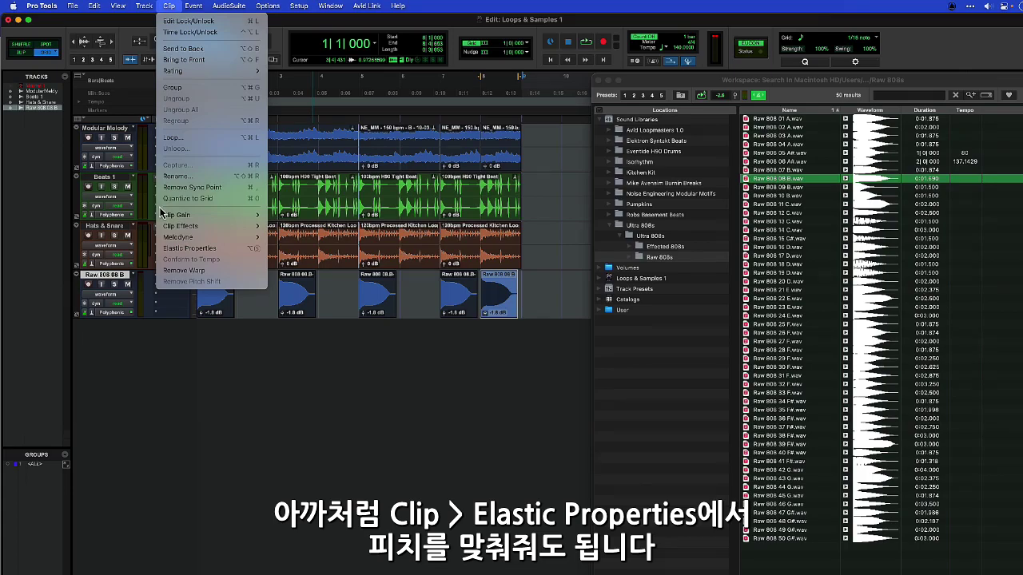
pyautogui.click(189, 248)
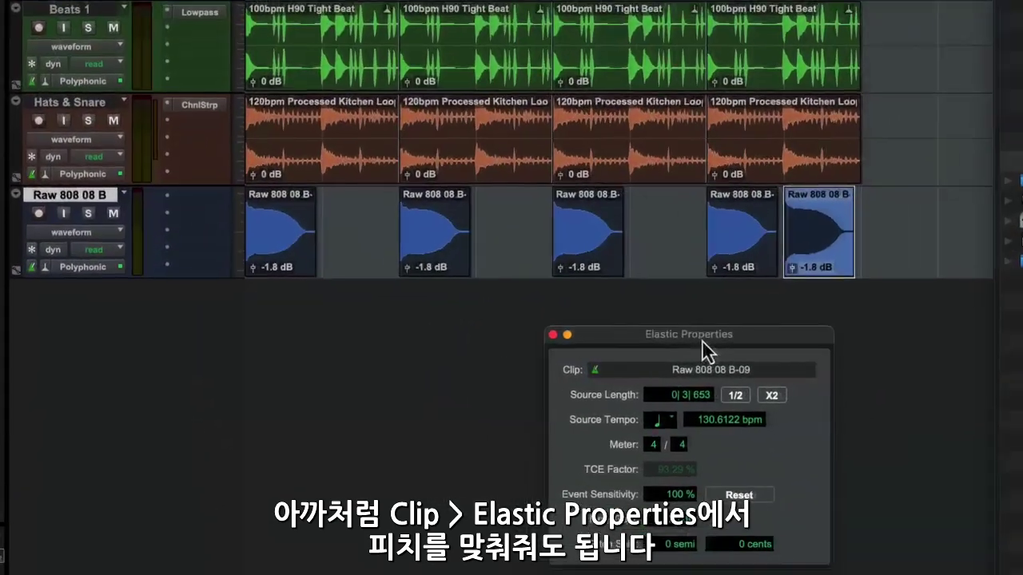
pyautogui.click(601, 259)
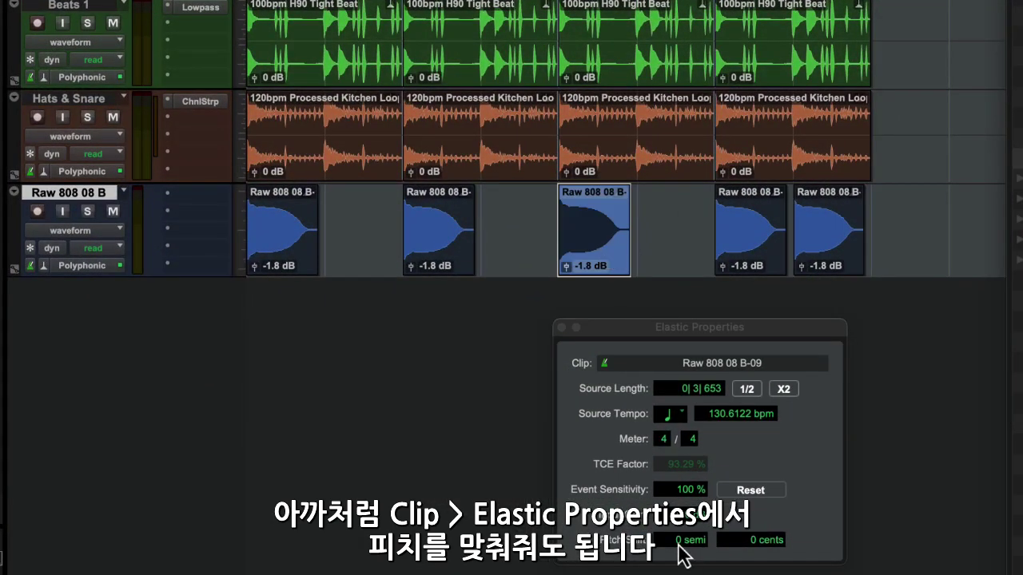
pyautogui.click(770, 254)
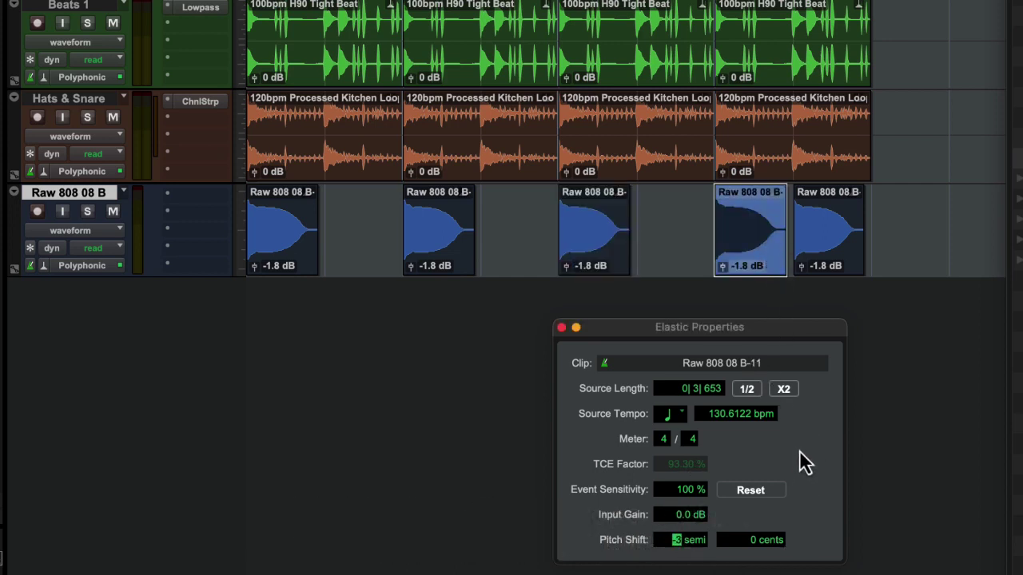
pyautogui.click(818, 241)
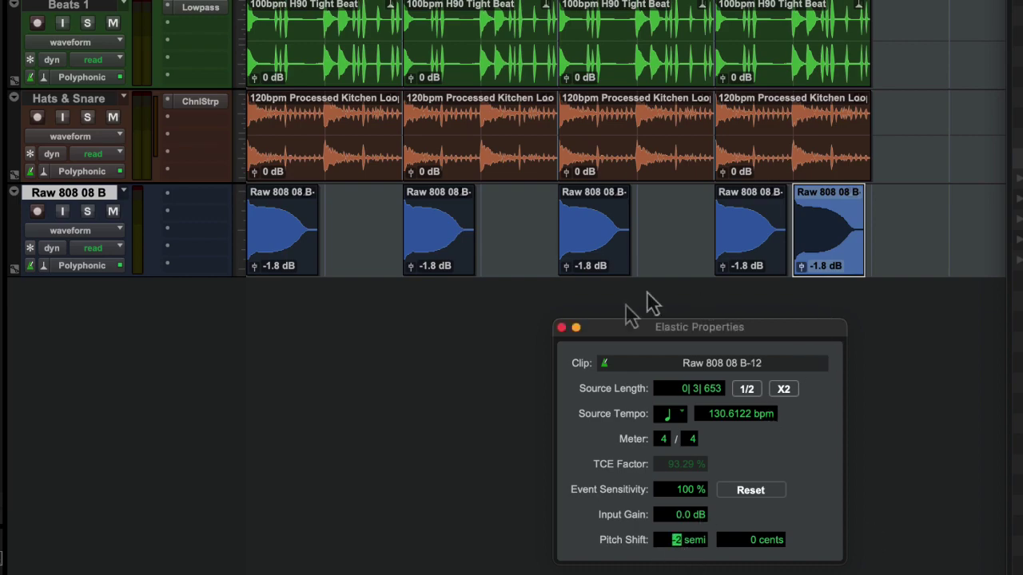
pyautogui.click(563, 329)
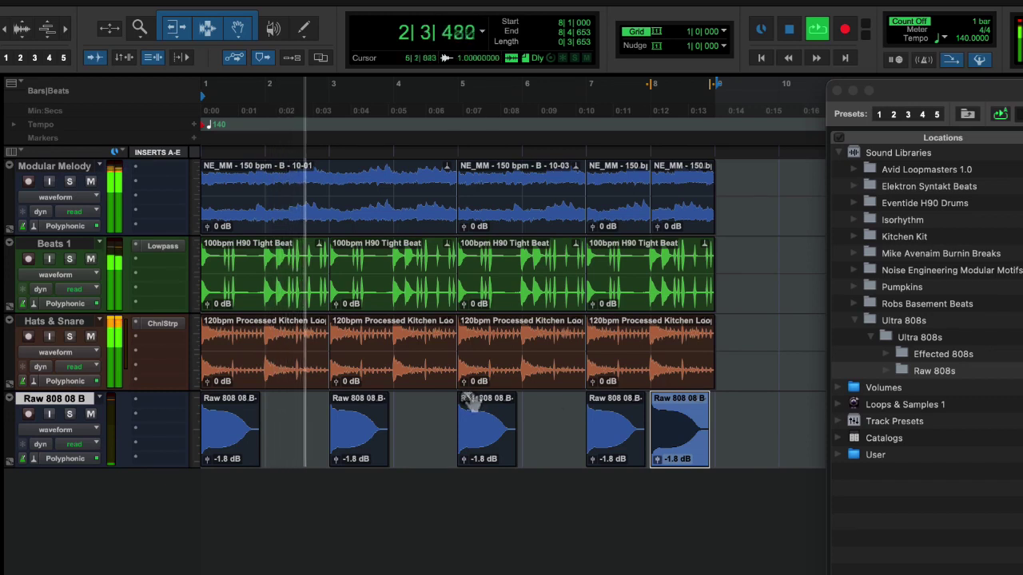
pyautogui.press('space')
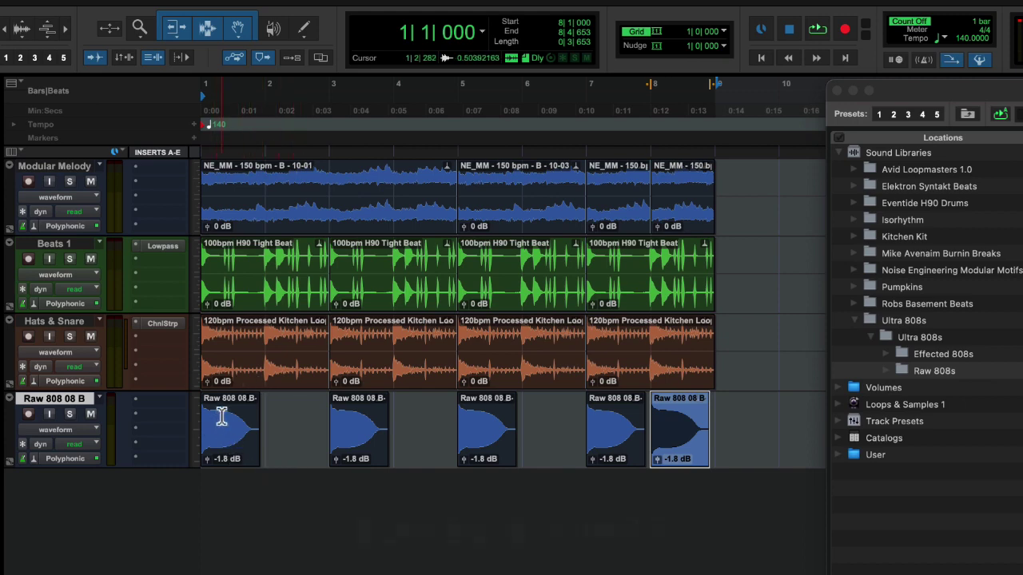
# Set the grid to 1/16 note and copy the first 720 ticks of the bar 1 808 clip to 2|3|000
pyautogui.click(723, 31)
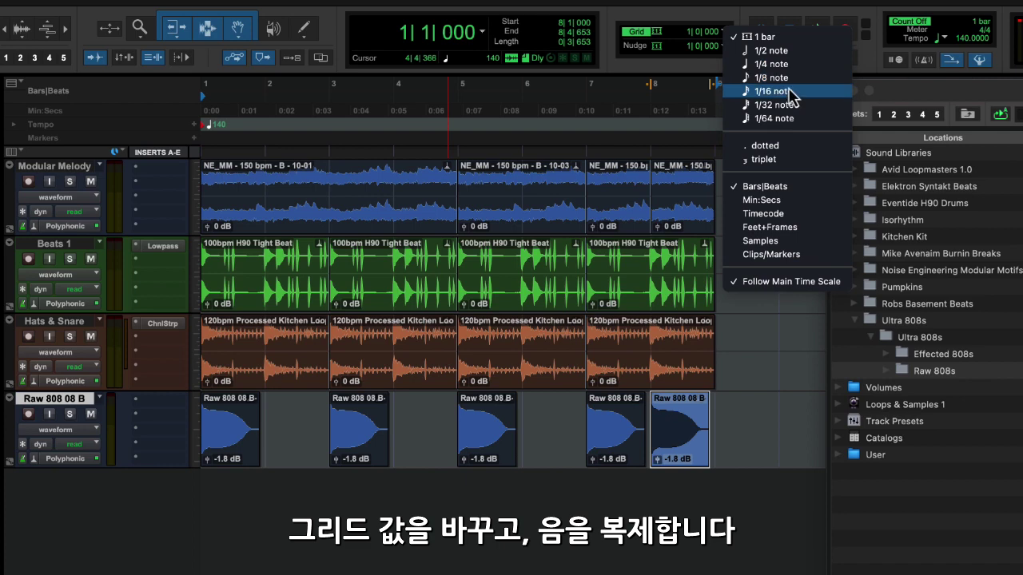
pyautogui.click(775, 91)
pyautogui.moveTo(213, 431); pyautogui.dragTo(192, 429)
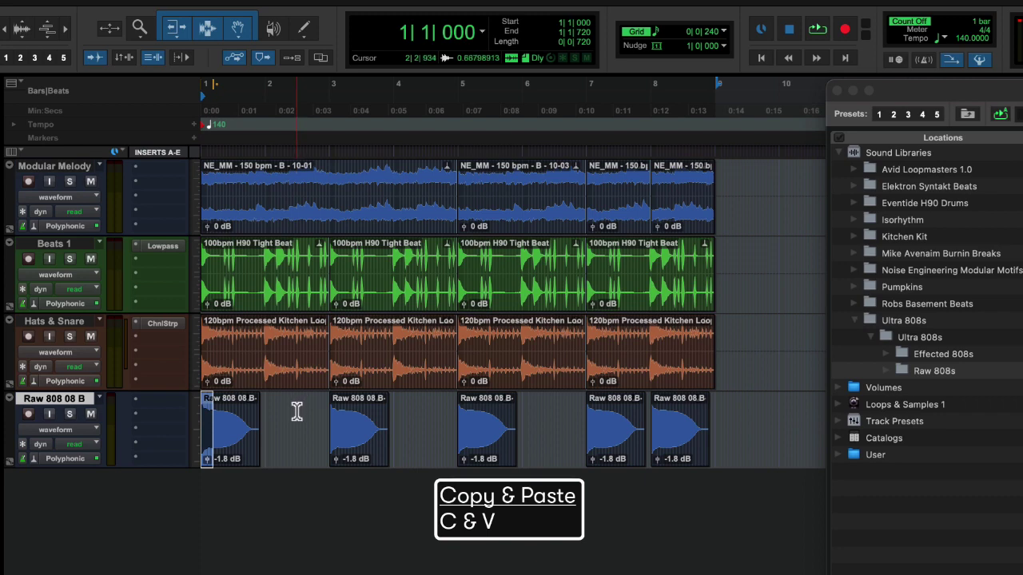
pyautogui.press('super+v')
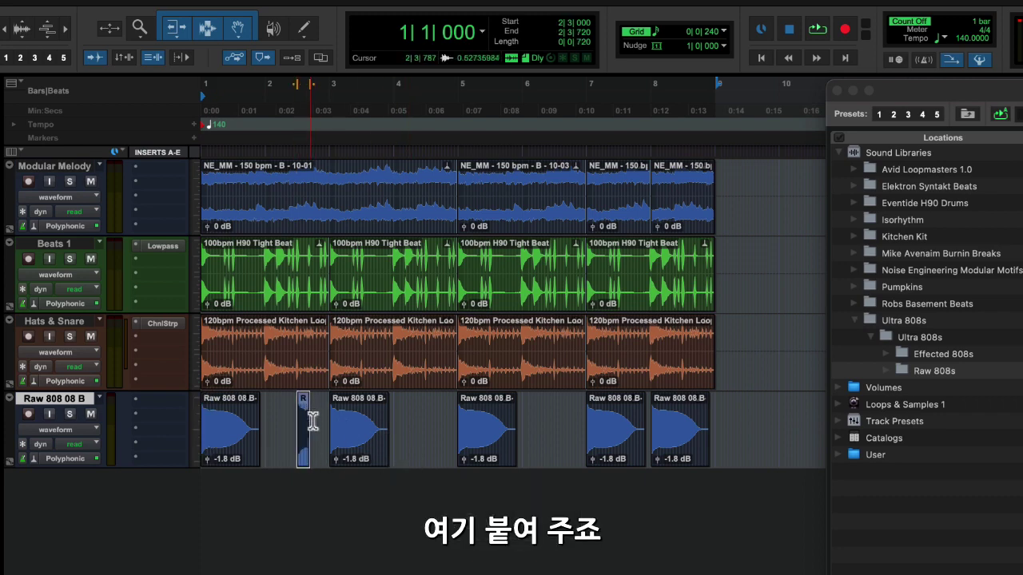
# Place a second copy of the short 808 fragment directly after the first at 2|3|720 and audition it from bar 2
pyautogui.press('t')
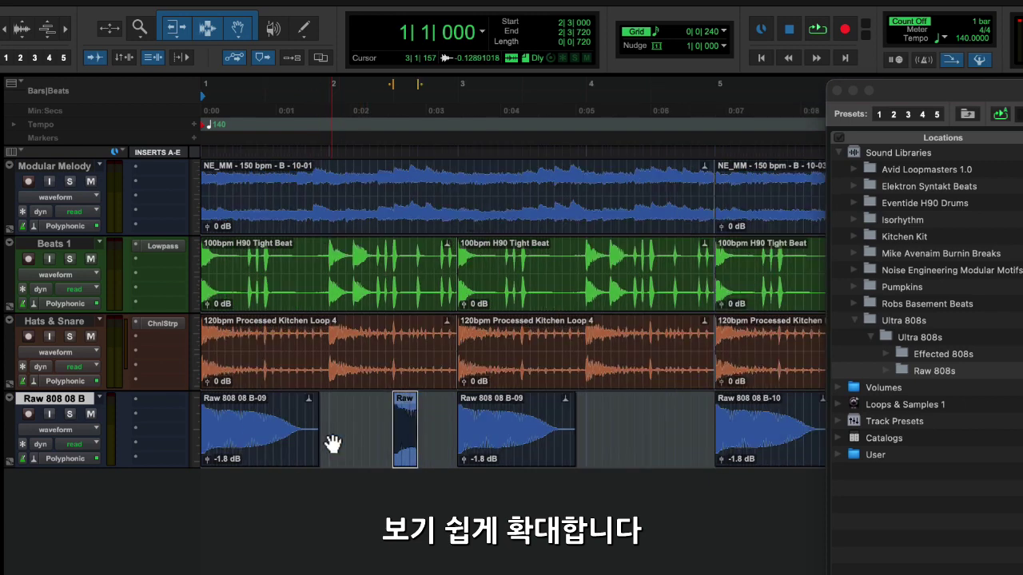
pyautogui.click(423, 422)
pyautogui.moveTo(401, 456); pyautogui.dragTo(426, 473)
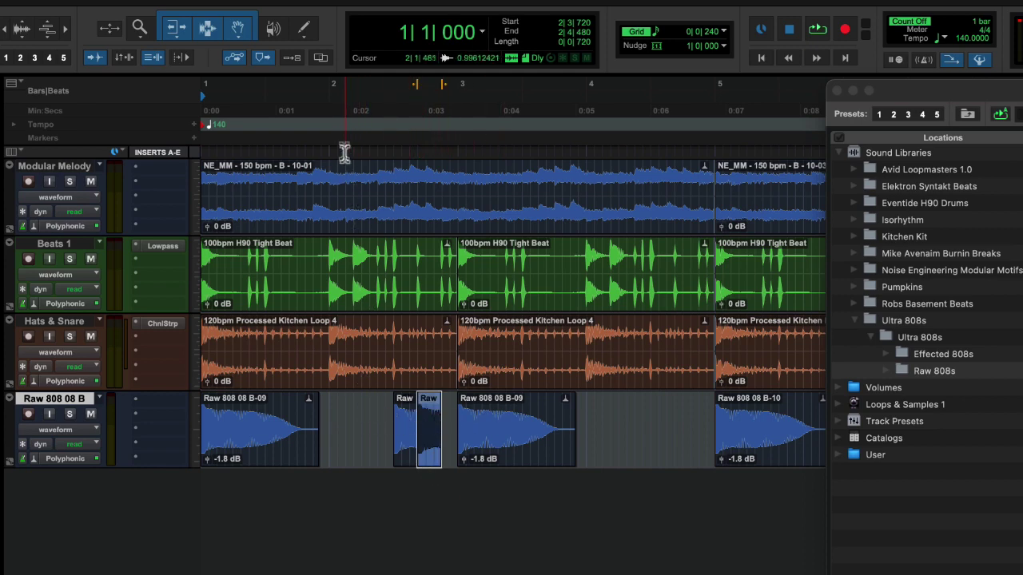
pyautogui.press('space')
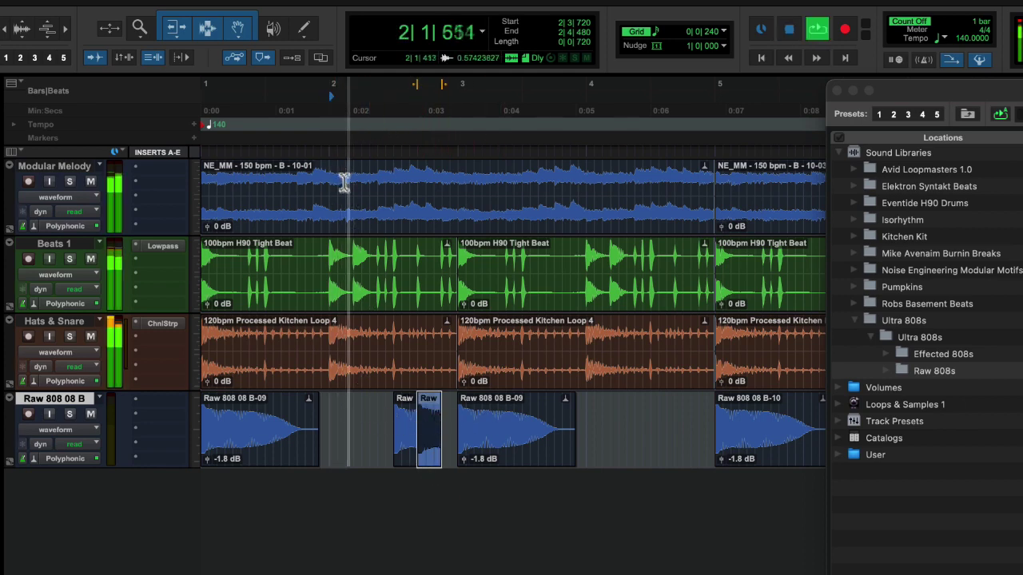
pyautogui.press('space')
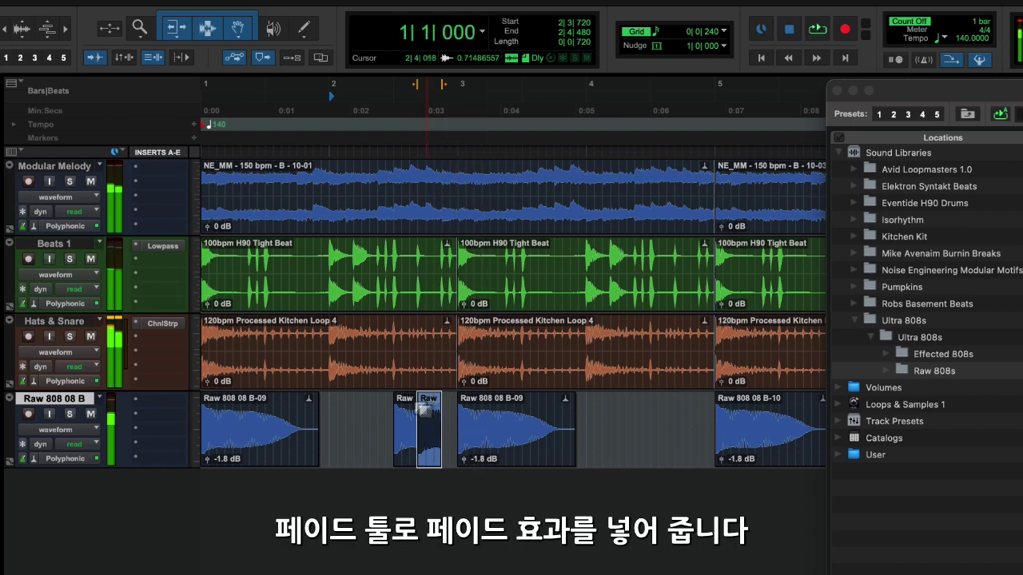
# Add fade-outs to the two short 808 clips in bar 2, 240 ticks on the first and about 295 ticks off-grid on the second
pyautogui.moveTo(412, 401); pyautogui.dragTo(417, 403)
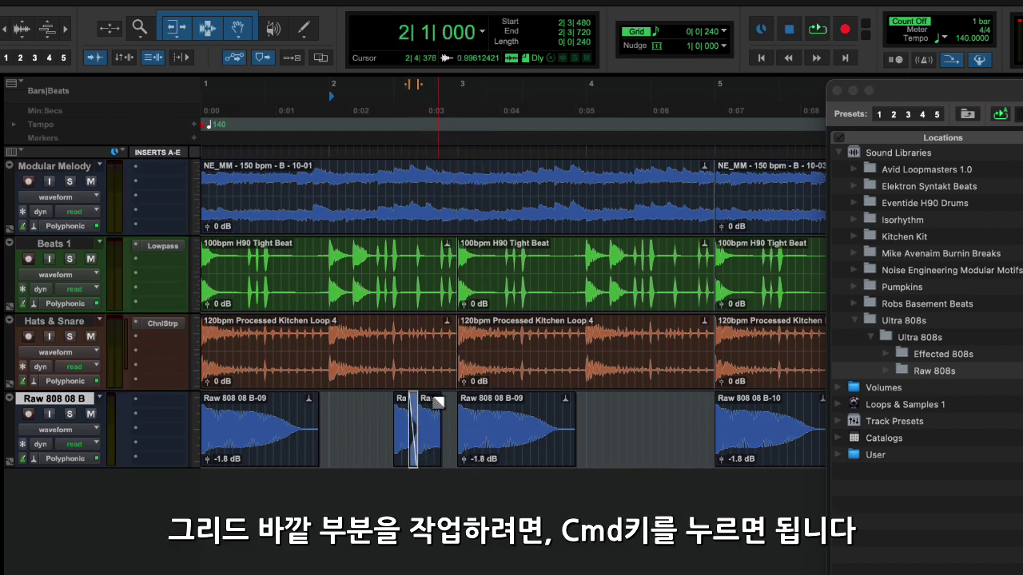
pyautogui.moveTo(437, 404); pyautogui.dragTo(442, 405)
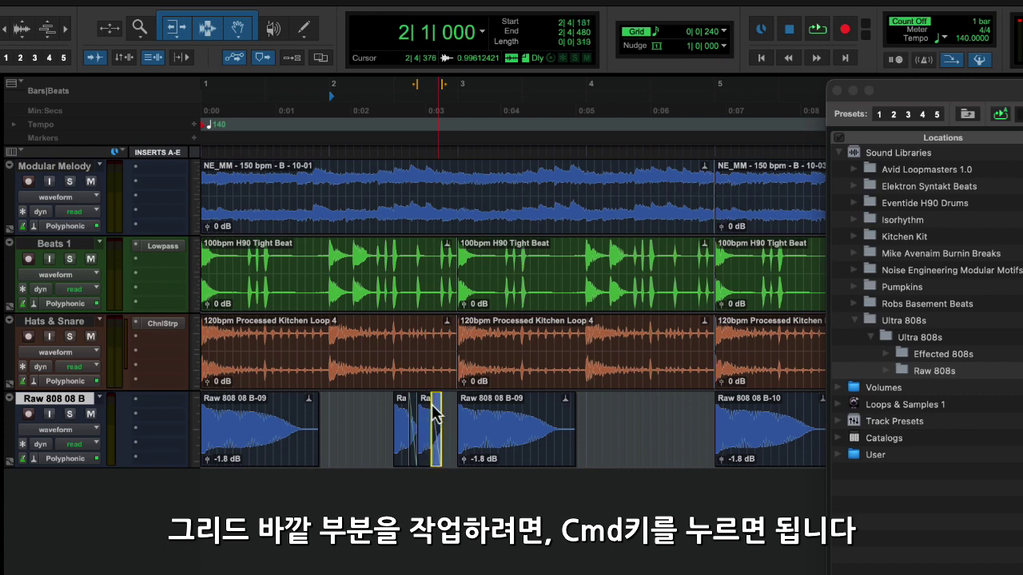
pyautogui.moveTo(434, 407); pyautogui.dragTo(435, 413)
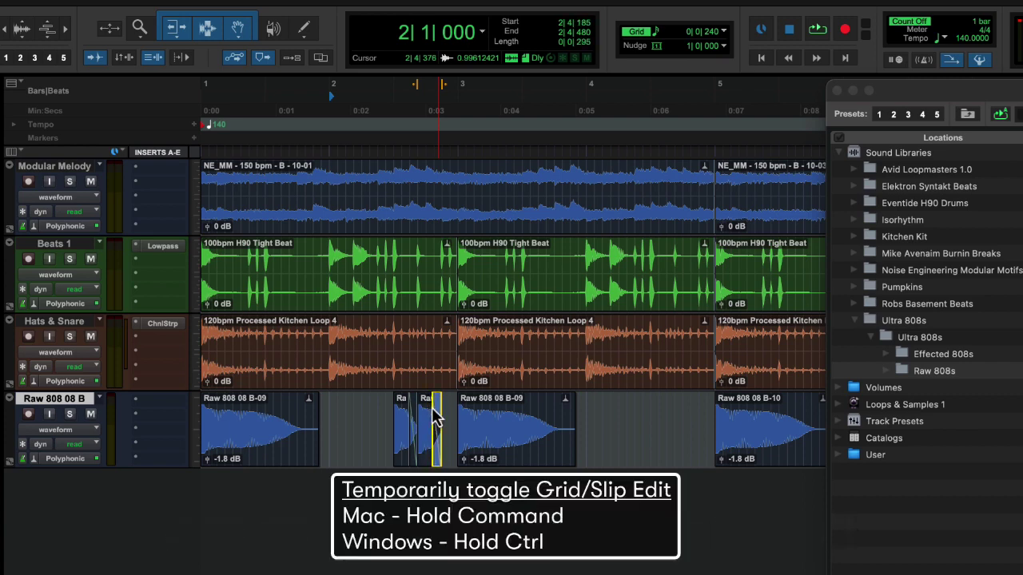
# Paste two more short 808 clips in bar 4, at 4|3|000 and 4|4|240, and fade out their ends
pyautogui.press('super+v')
pyautogui.click(695, 417)
pyautogui.press('super+v')
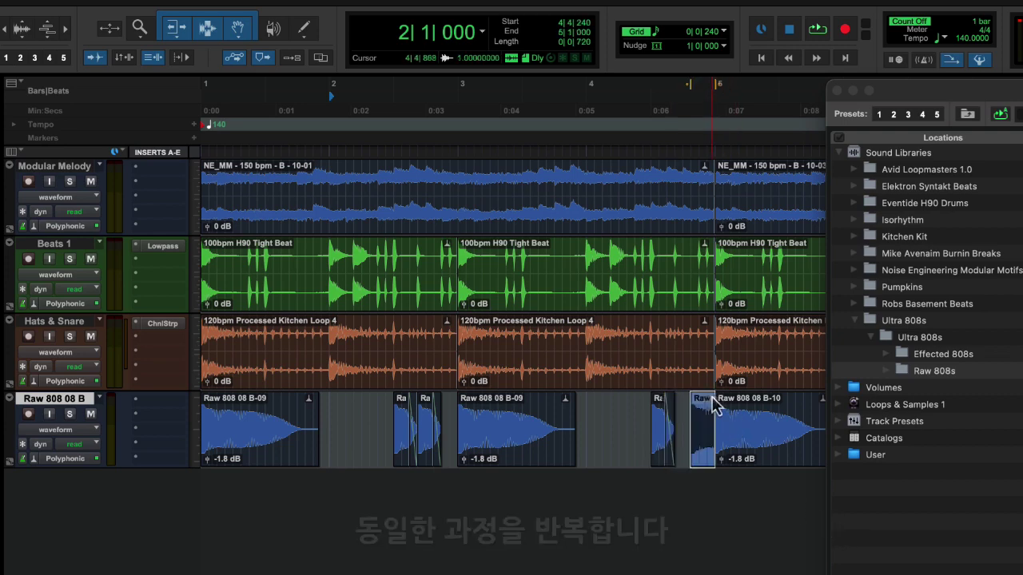
pyautogui.moveTo(716, 406); pyautogui.dragTo(709, 404)
pyautogui.hscroll(10, 592, 457)
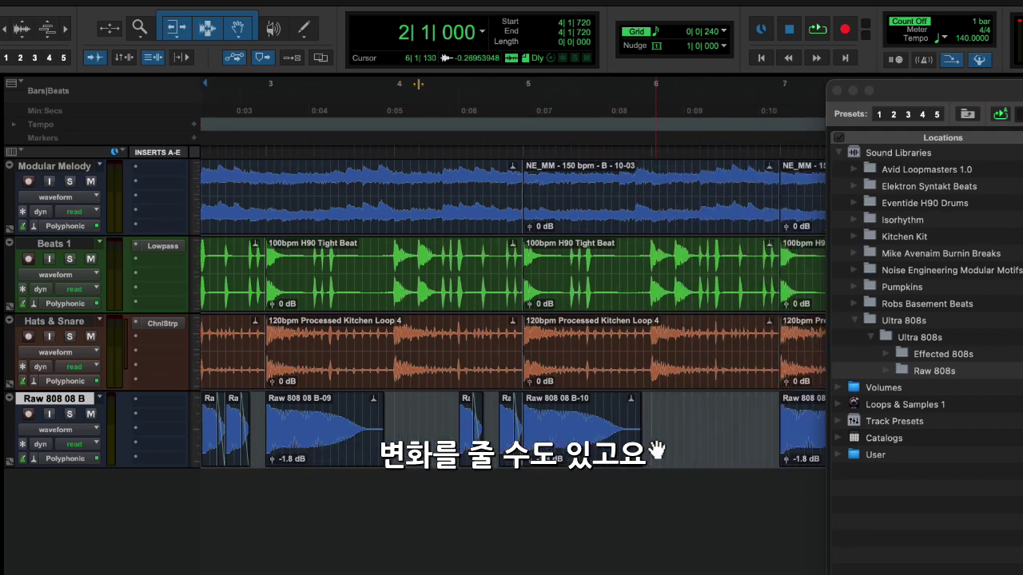
# Add two more short 808 clips at the end of bar 8, fade out their ends and play back the arrangement
pyautogui.hscroll(3, 653, 453)
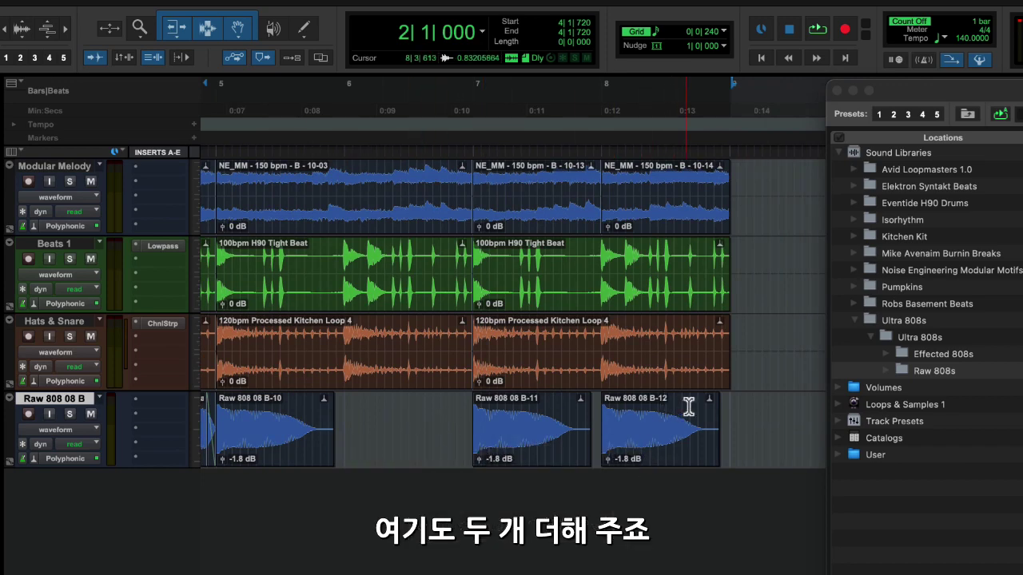
pyautogui.moveTo(724, 470)
pyautogui.mouseDown()
pyautogui.moveTo(735, 413)
pyautogui.moveTo(764, 455)
pyautogui.mouseUp()
pyautogui.moveTo(724, 402); pyautogui.dragTo(721, 411)
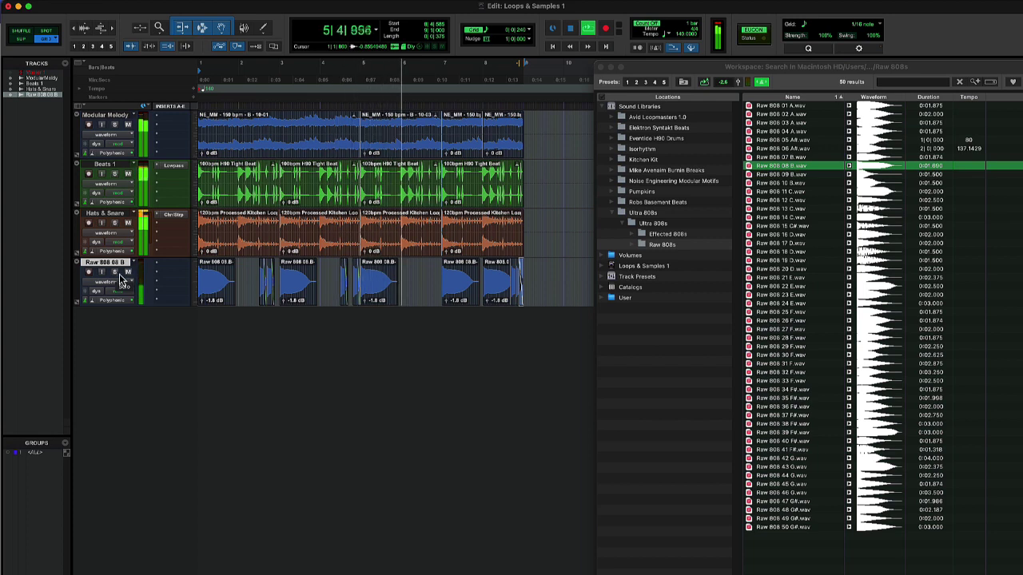
pyautogui.press('space')
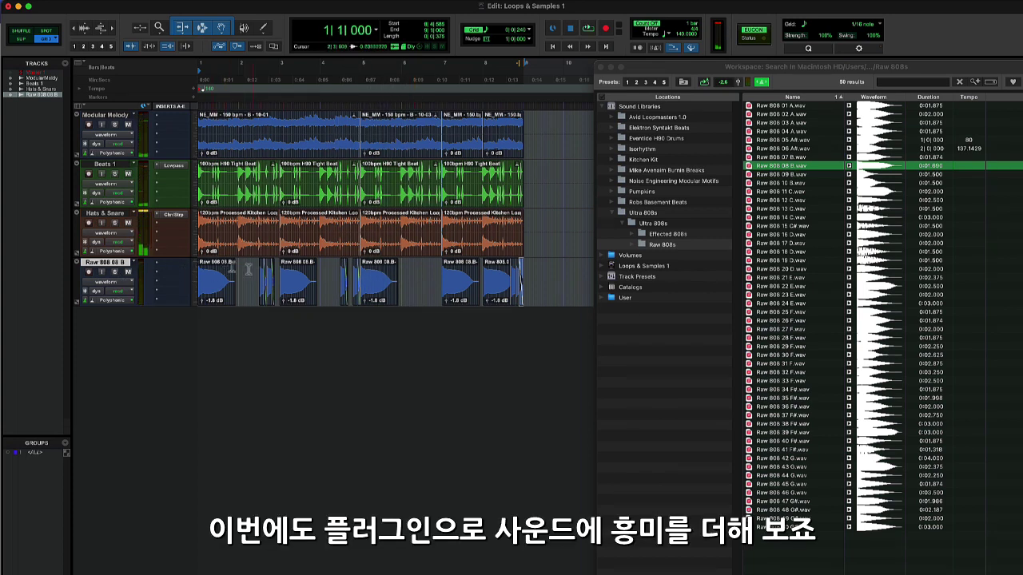
# Insert the mono White Boost harmonic plug-in on the Raw 808 08 B track and move its window clear of the tracks
pyautogui.click(169, 270)
pyautogui.moveTo(176, 265)
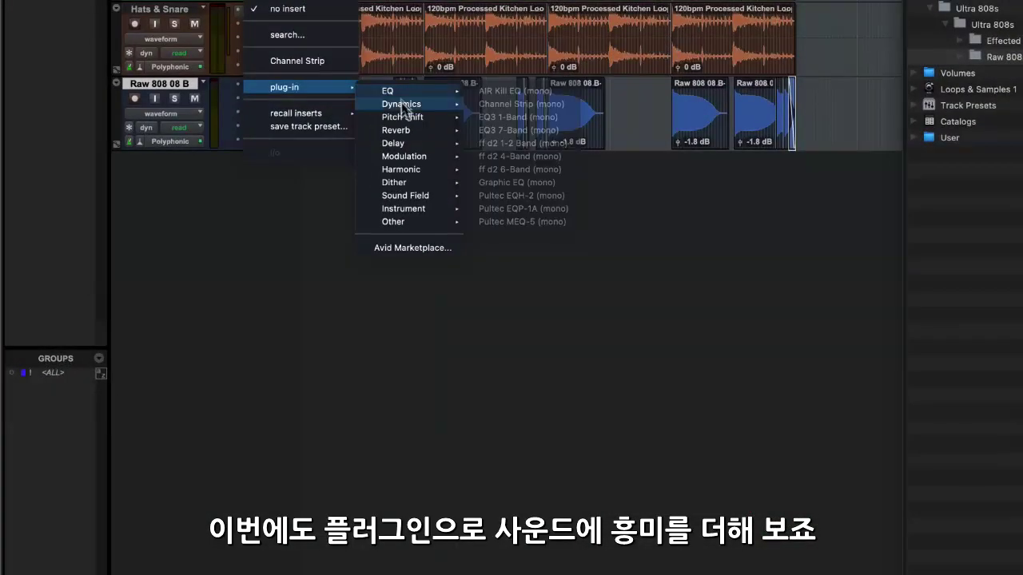
pyautogui.moveTo(430, 176)
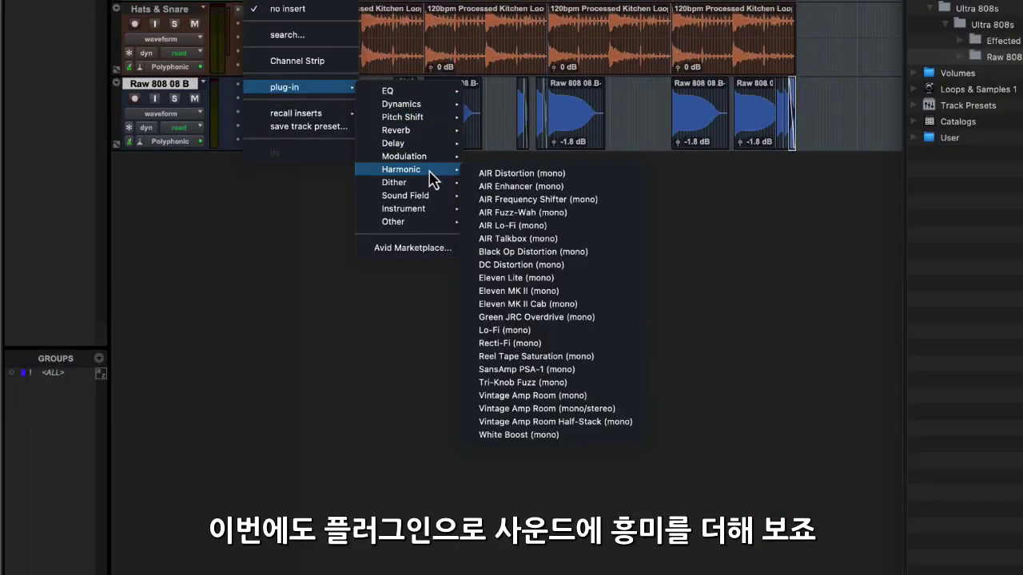
pyautogui.click(572, 438)
pyautogui.moveTo(570, 42); pyautogui.dragTo(557, 191)
# Solo the 808 track, then raise White Boost's bass and set its gain to 3.2 during playback
pyautogui.click(174, 98)
pyautogui.moveTo(541, 296)
pyautogui.moveTo(541, 296); pyautogui.dragTo(535, 285)
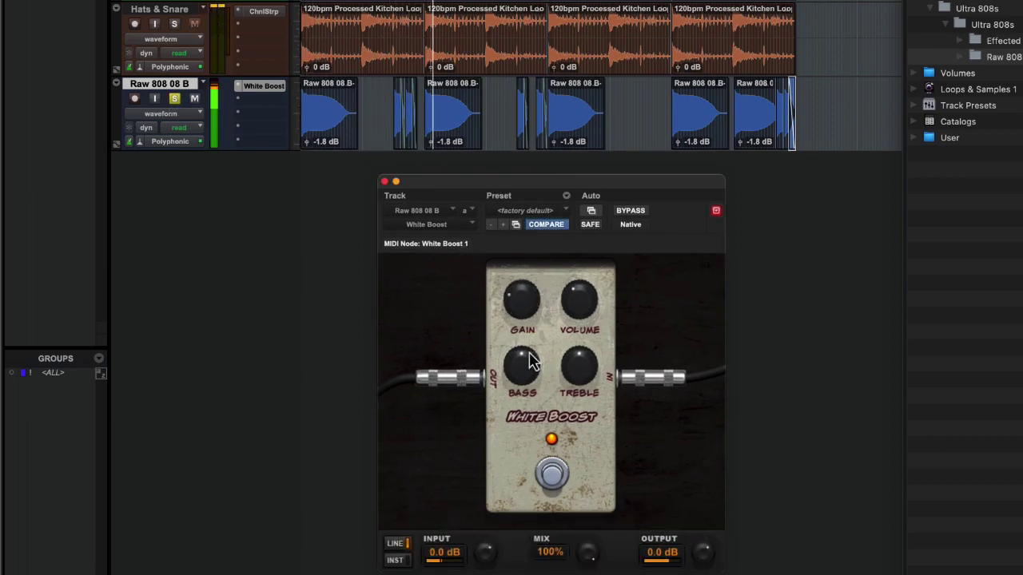
pyautogui.moveTo(518, 298); pyautogui.dragTo(521, 292)
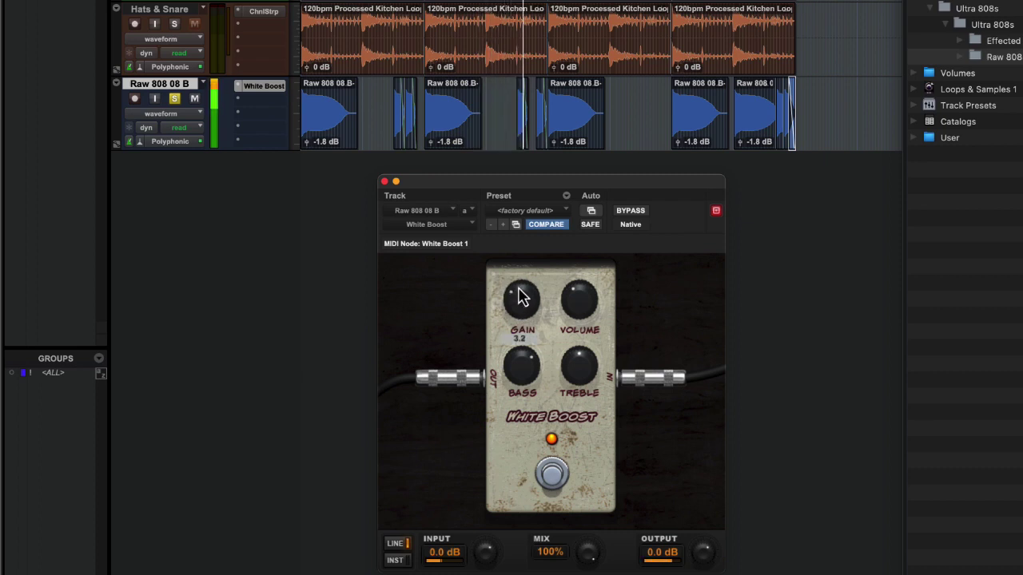
# Audition the boosted 808 with the Hats & Snare track, clear the solos and close the White Boost window
pyautogui.click(174, 23)
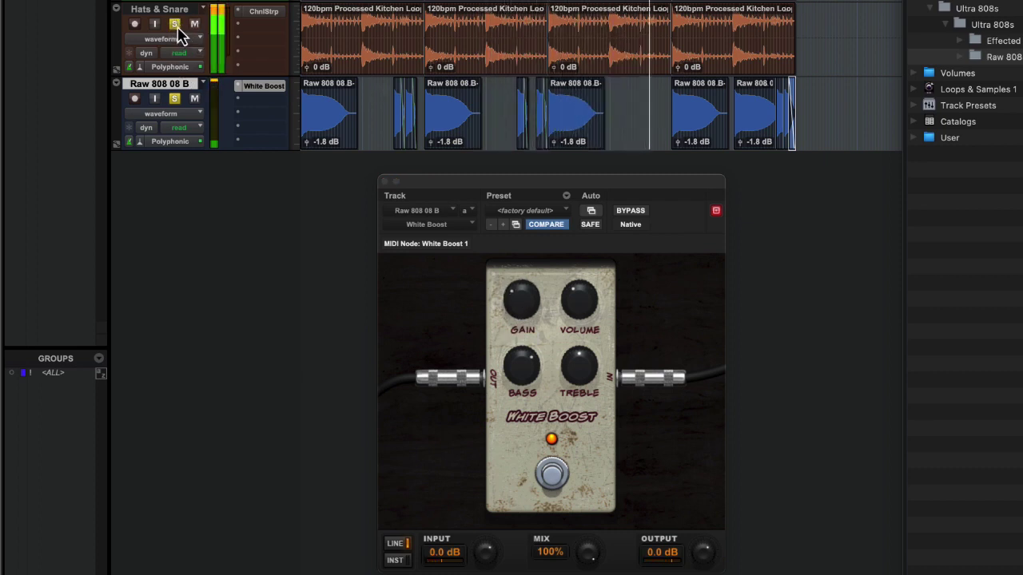
pyautogui.click(175, 24)
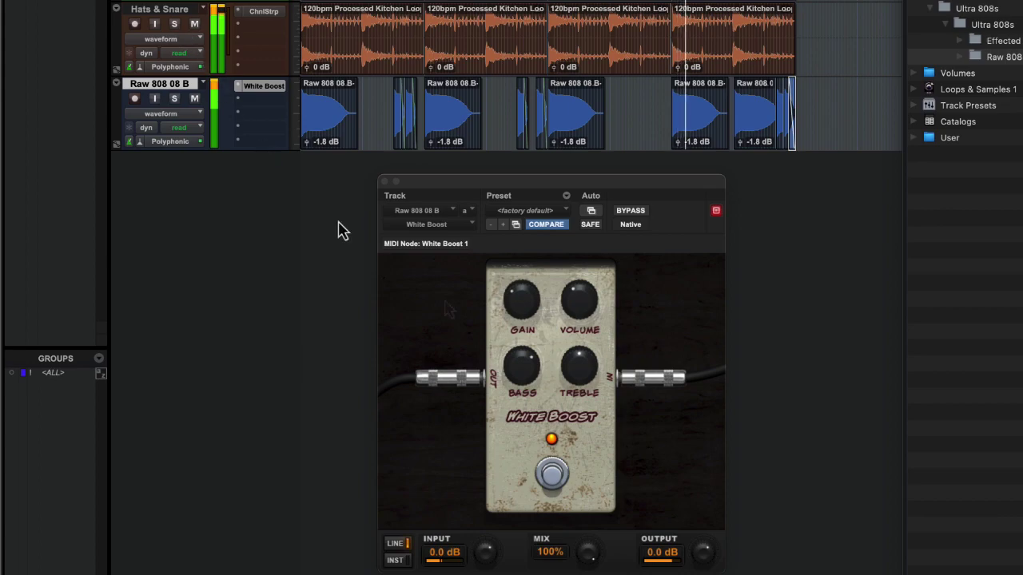
pyautogui.click(384, 182)
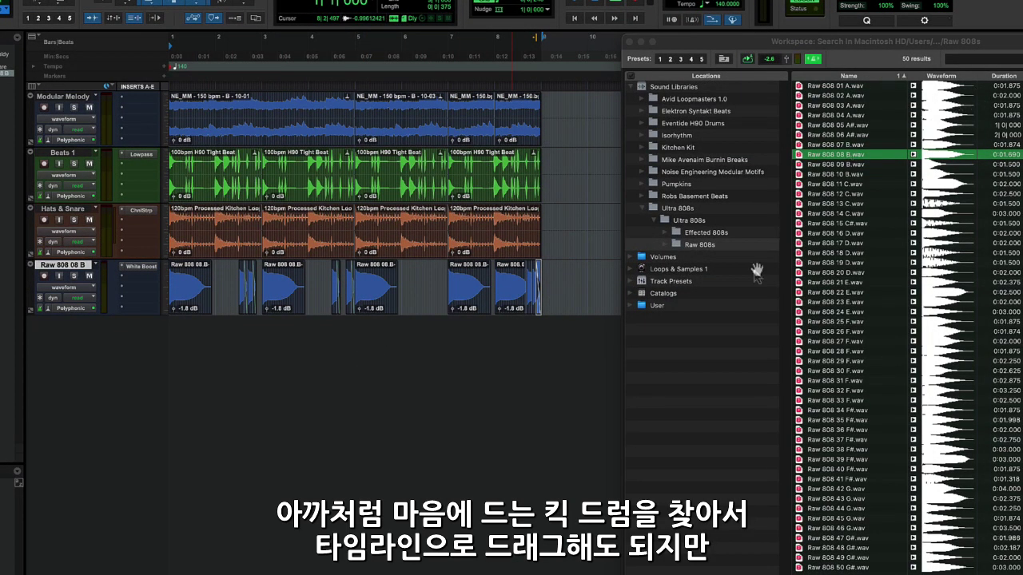
# Browse the Isorhythm Sample Pack's One Shots to the Kicks folder and preview IsoKick 10.wav
pyautogui.click(644, 207)
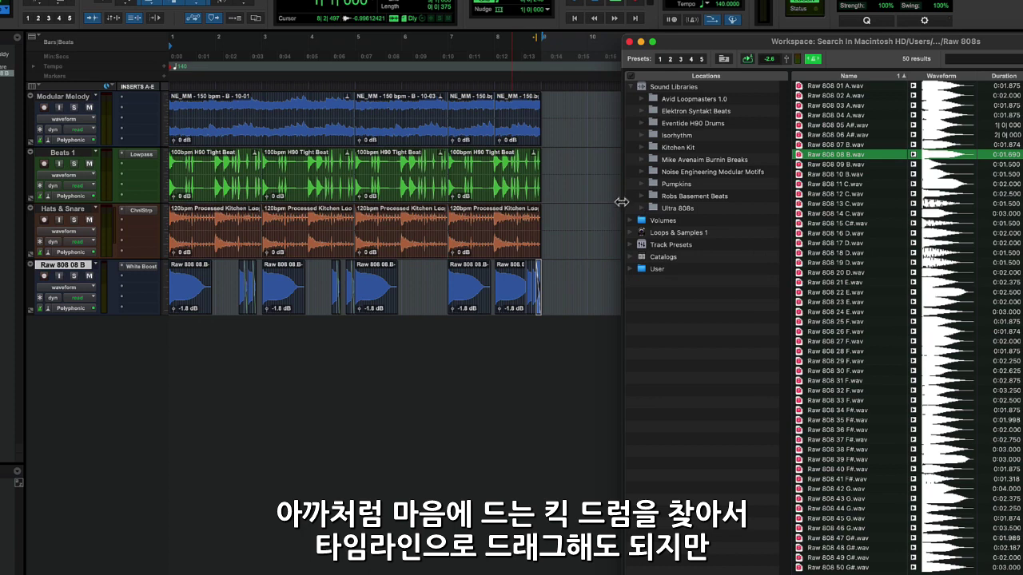
pyautogui.click(643, 135)
pyautogui.click(664, 148)
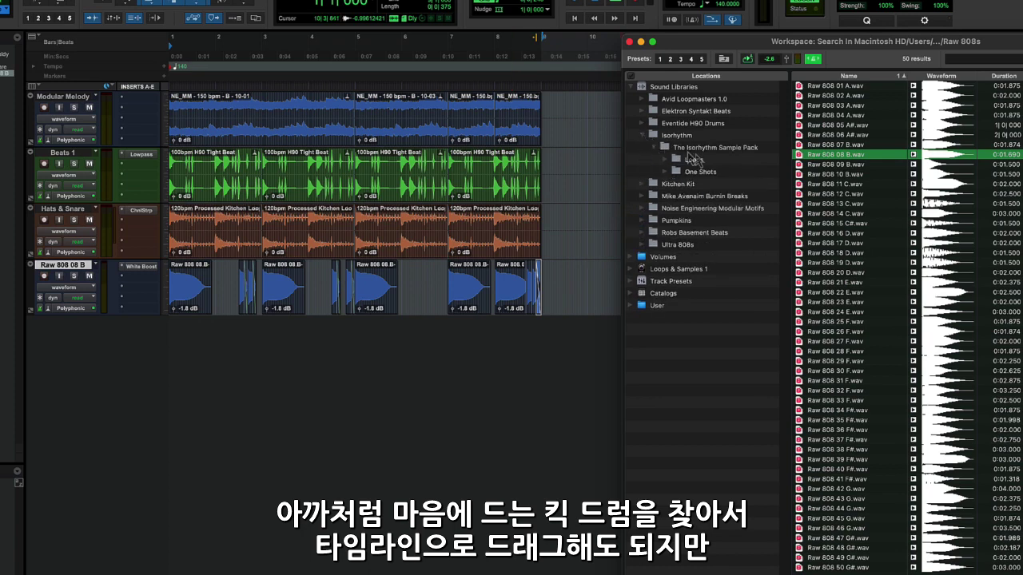
pyautogui.click(665, 172)
pyautogui.click(703, 221)
pyautogui.click(918, 95)
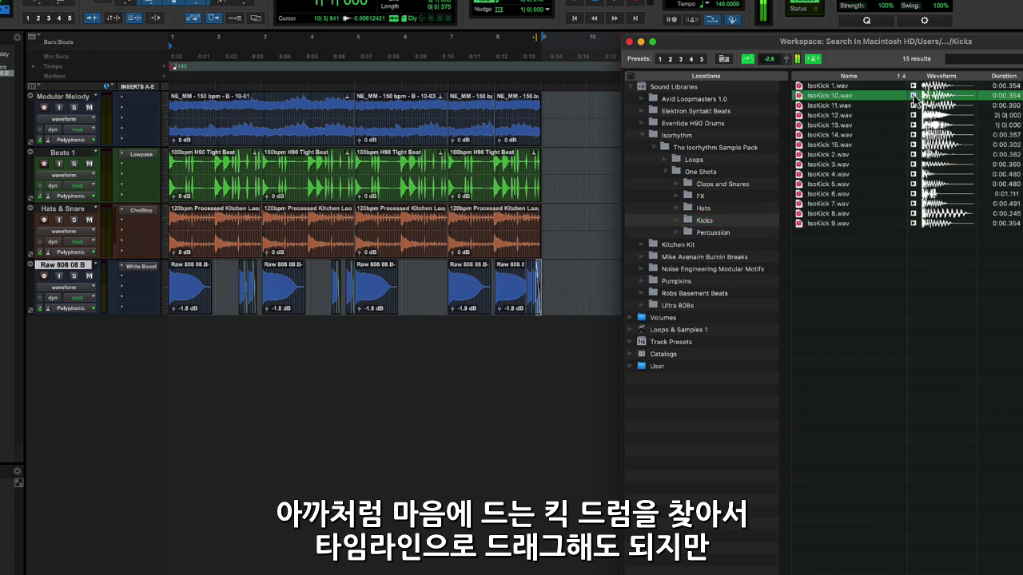
pyautogui.moveTo(827, 99); pyautogui.dragTo(867, 91)
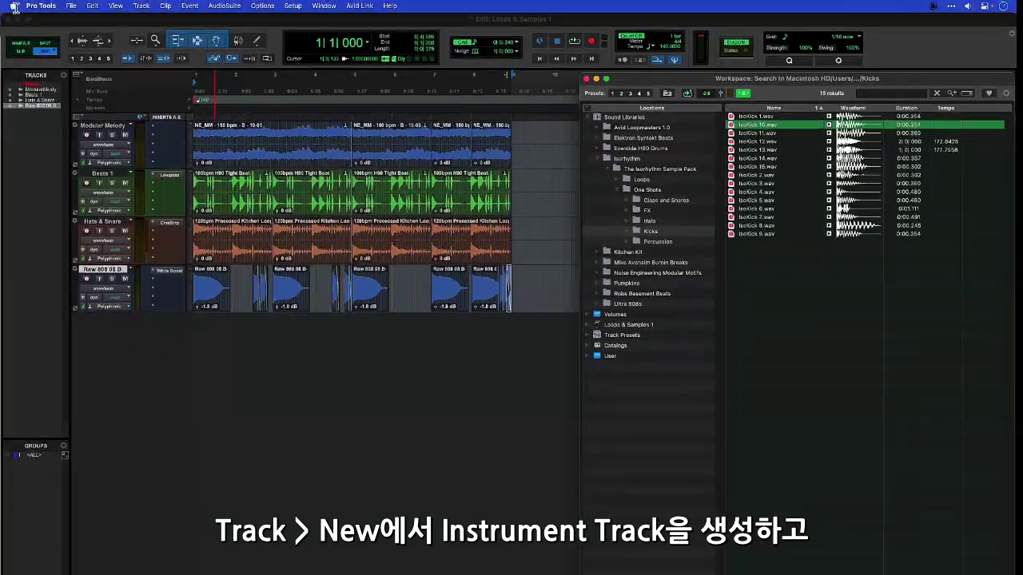
# Create one new stereo instrument track in ticks, named Drums
pyautogui.click(140, 6)
pyautogui.click(145, 19)
pyautogui.click(403, 229)
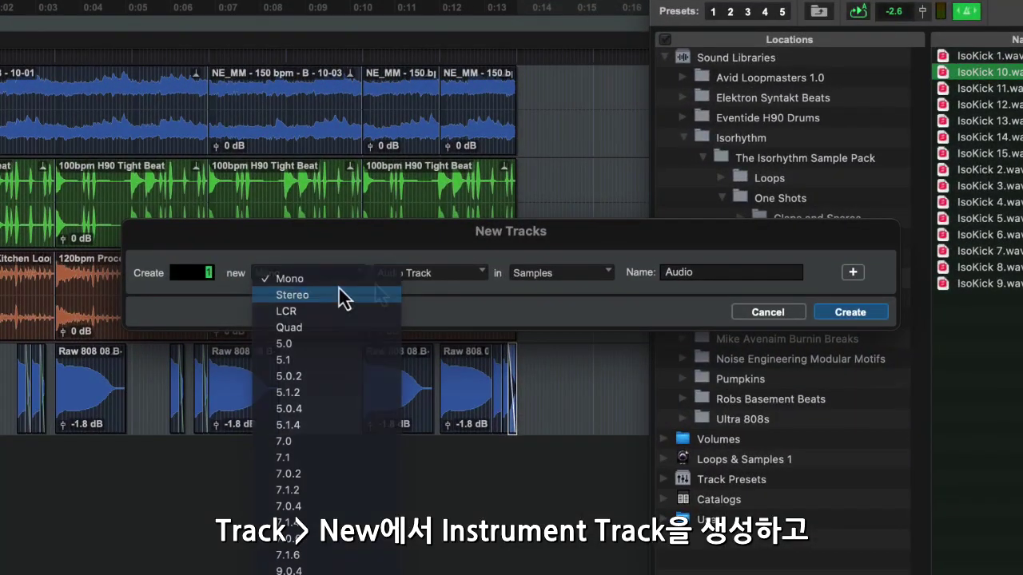
pyautogui.click(338, 296)
pyautogui.click(414, 277)
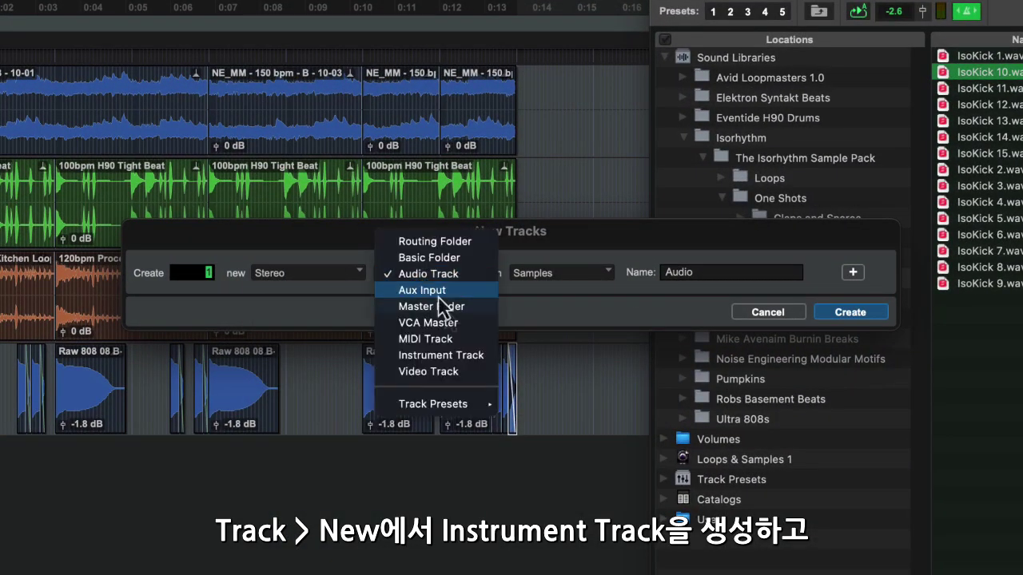
pyautogui.click(467, 356)
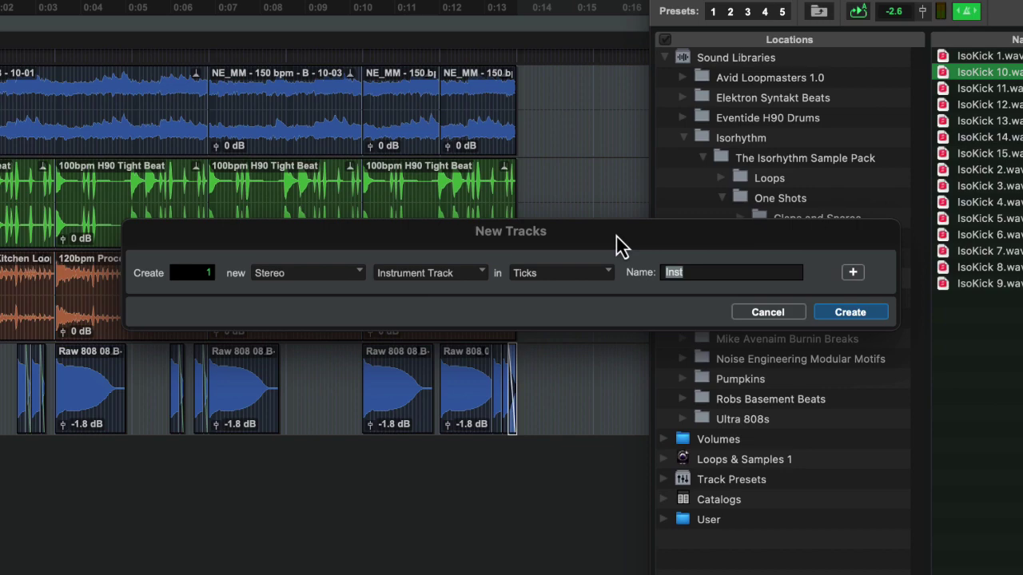
pyautogui.click(861, 324)
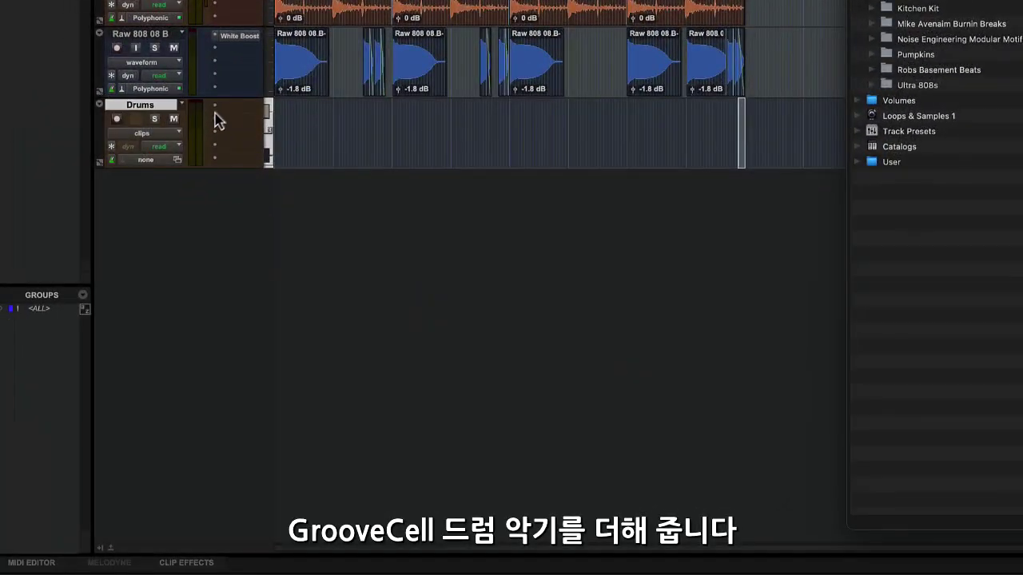
# Insert the stereo GrooveCell multichannel instrument on the Drums track
pyautogui.click(244, 120)
pyautogui.moveTo(247, 109)
pyautogui.moveTo(414, 227)
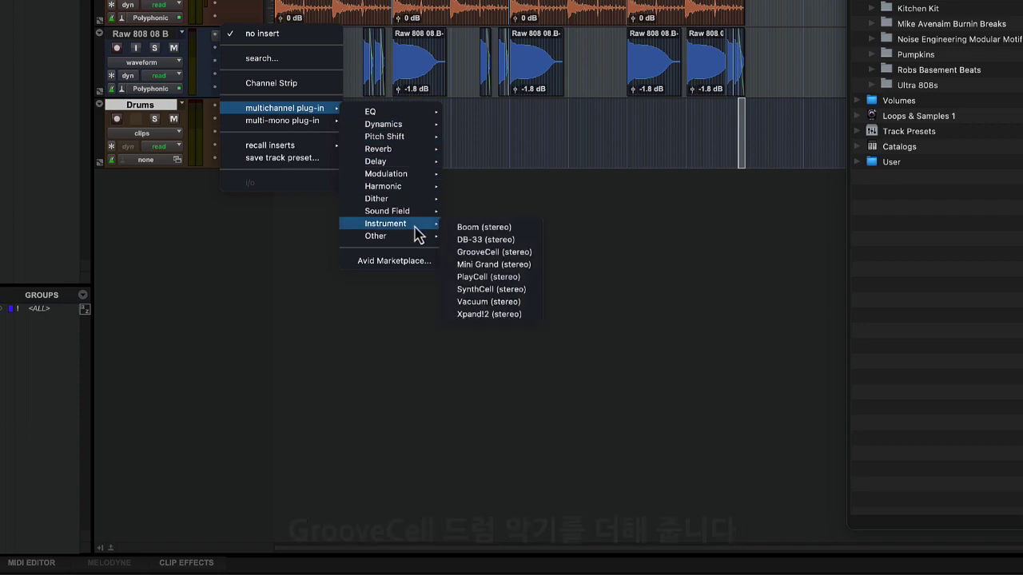
pyautogui.click(512, 252)
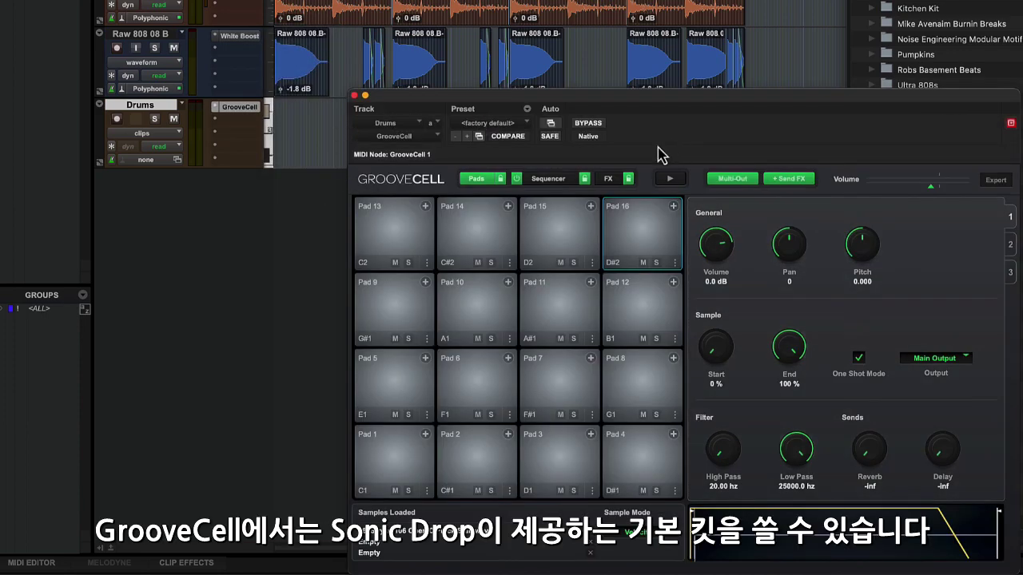
# Load the factory Modular Percussion Kit preset in GrooveCell and audition its kick and snap pads
pyautogui.click(497, 128)
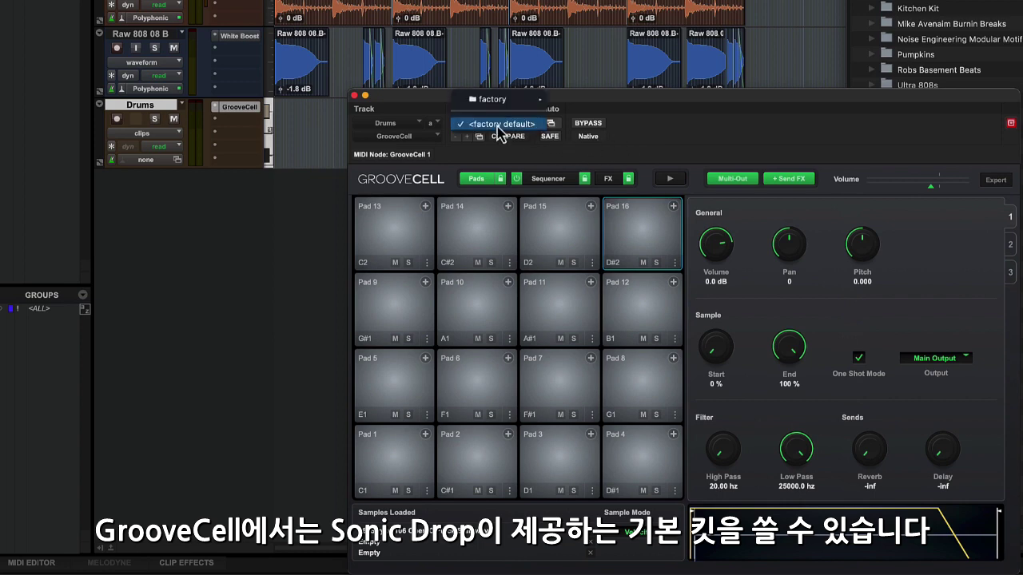
pyautogui.moveTo(493, 101)
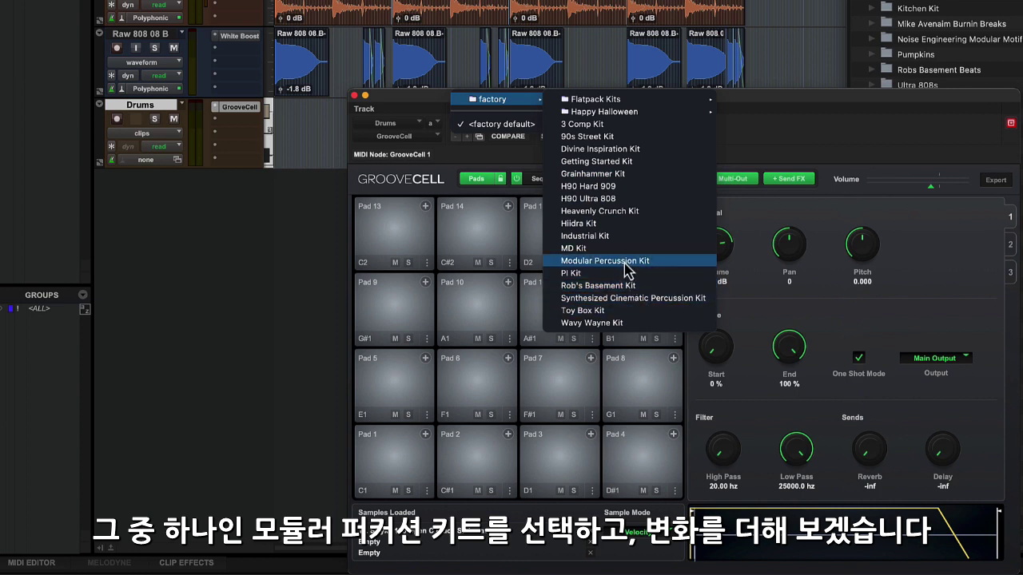
pyautogui.click(605, 261)
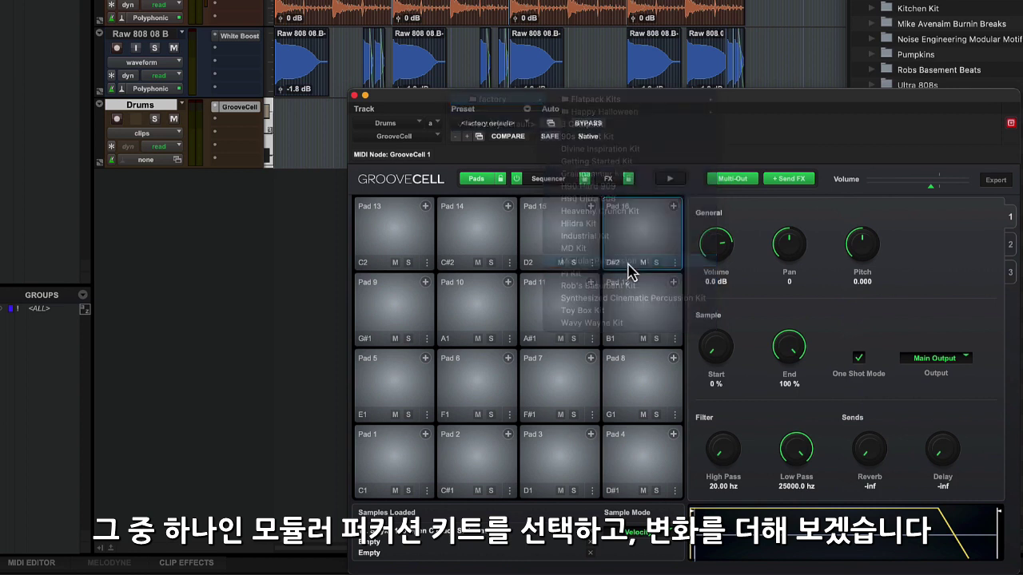
pyautogui.click(399, 457)
pyautogui.click(450, 457)
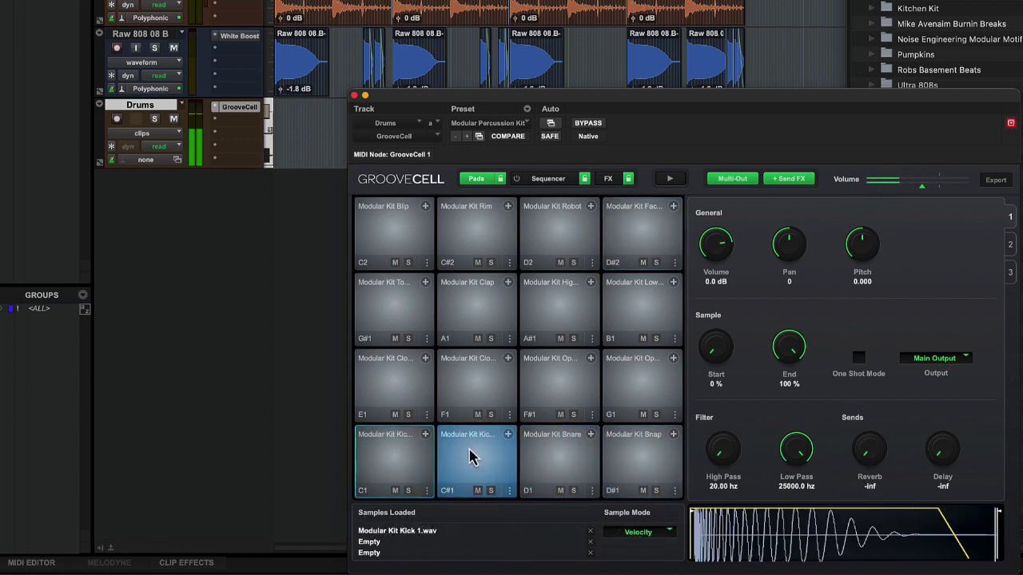
pyautogui.click(640, 463)
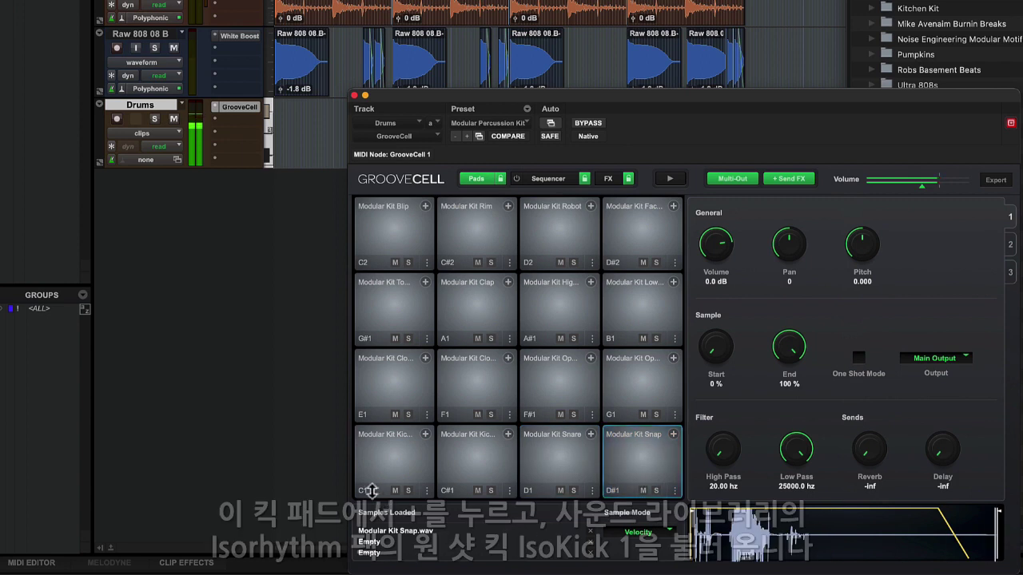
# Load IsoKick 1.wav from the Isorhythm Sample Pack's One Shots Kicks folder onto GrooveCell pad C1
pyautogui.click(401, 459)
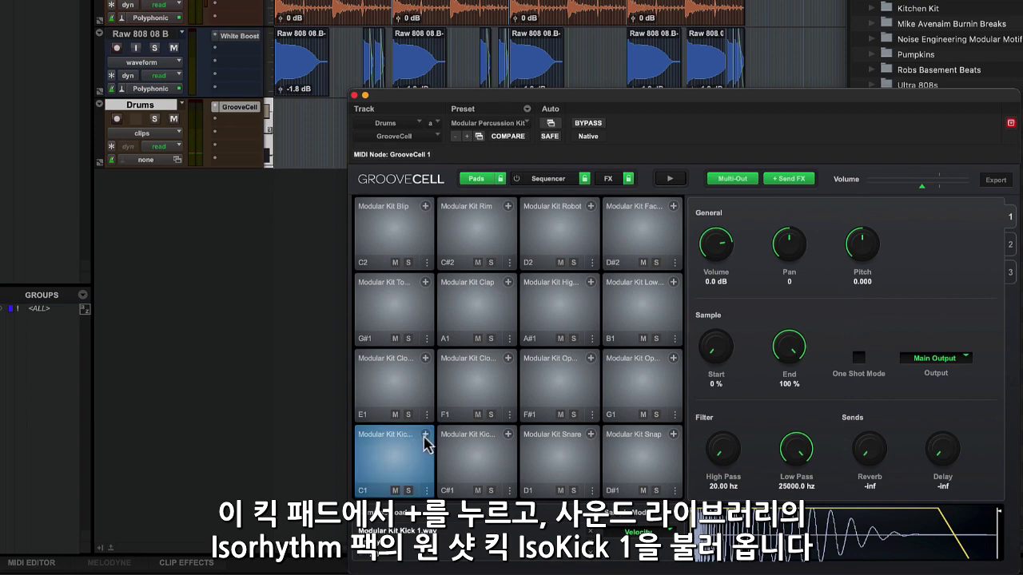
pyautogui.click(425, 434)
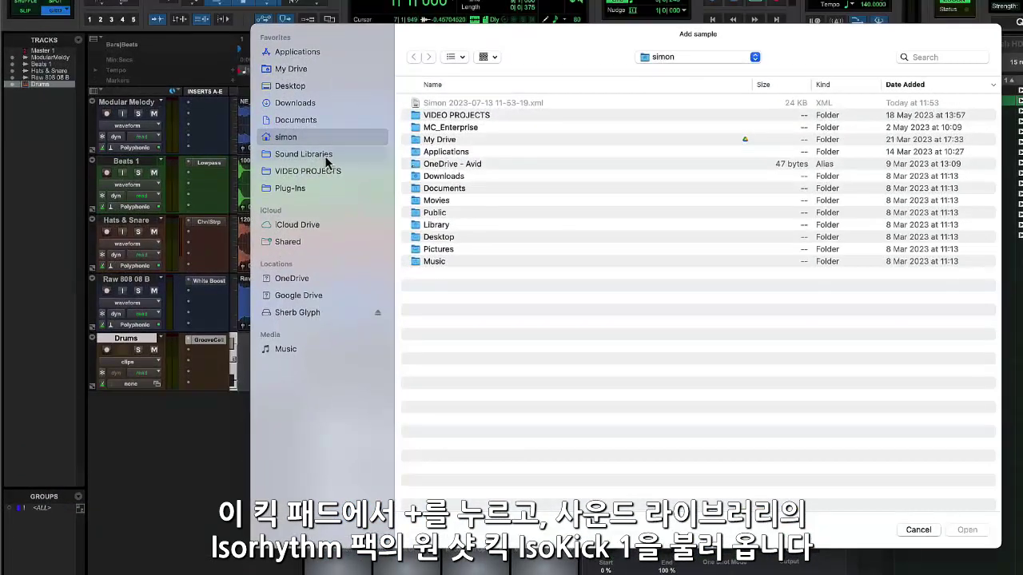
pyautogui.click(304, 153)
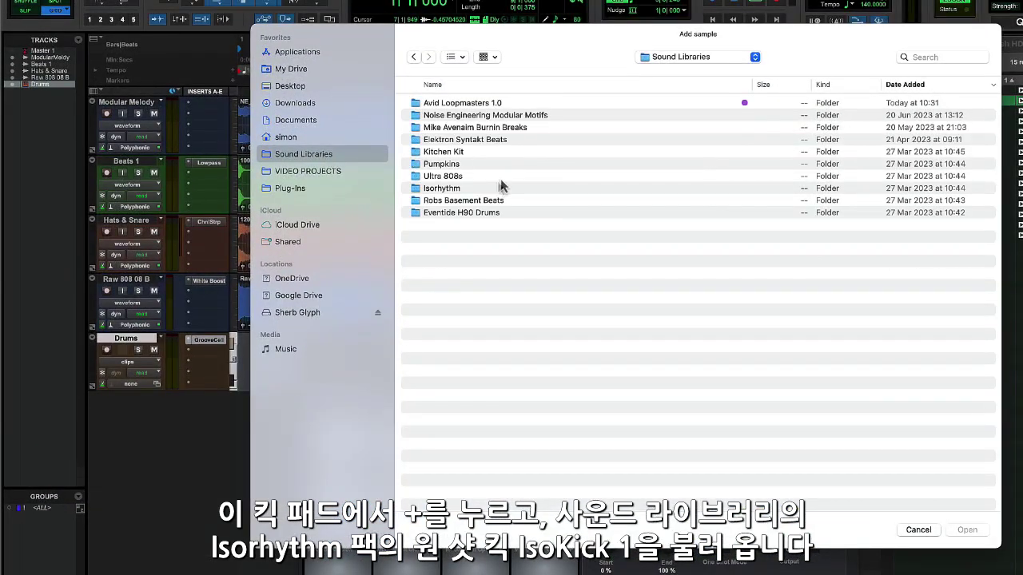
pyautogui.click(484, 192)
pyautogui.doubleClick(484, 191)
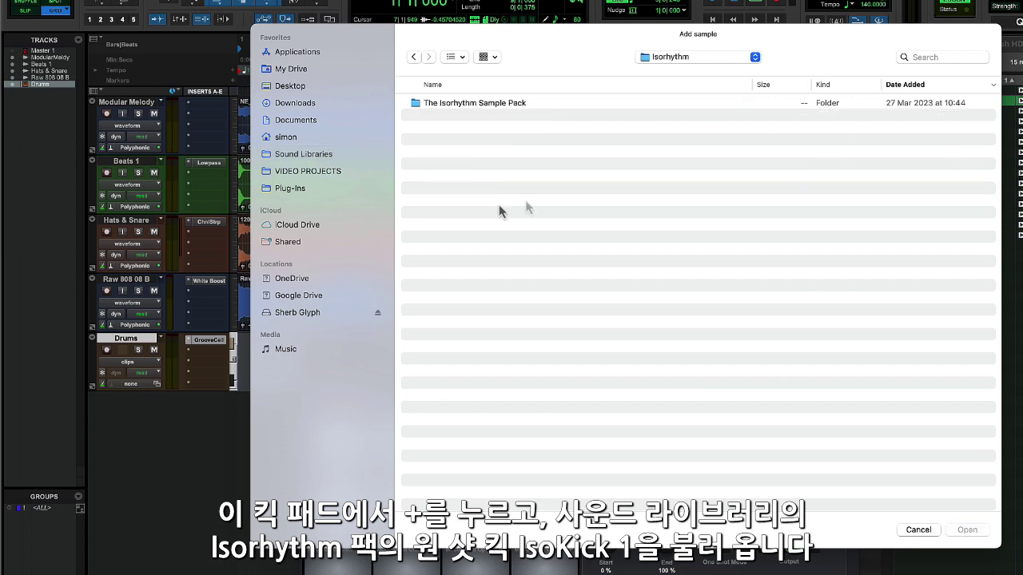
pyautogui.doubleClick(452, 105)
pyautogui.doubleClick(472, 116)
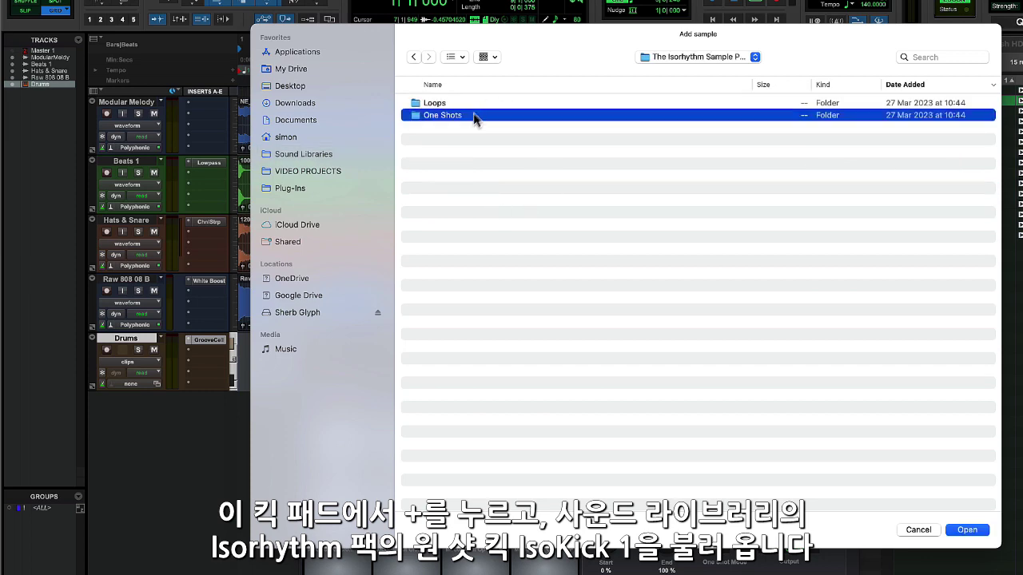
pyautogui.doubleClick(456, 103)
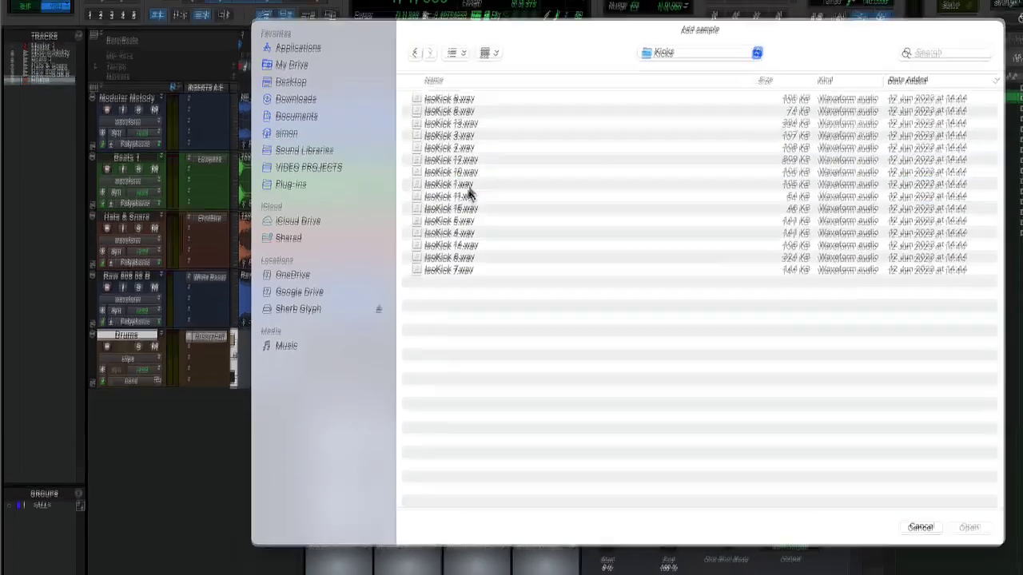
pyautogui.doubleClick(465, 189)
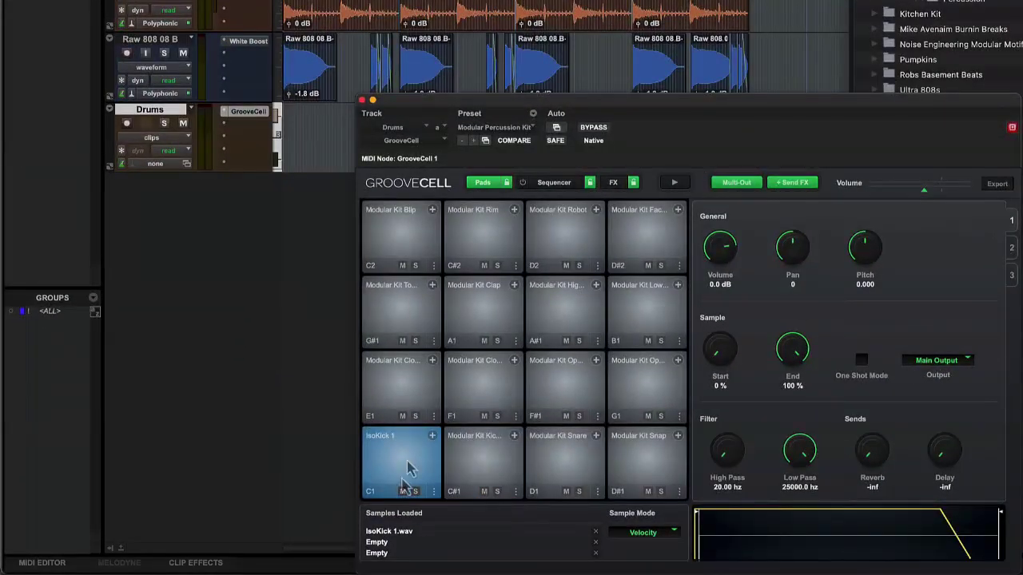
# Audition the IsoKick 1 sample on pad C1 several times
pyautogui.click(407, 459)
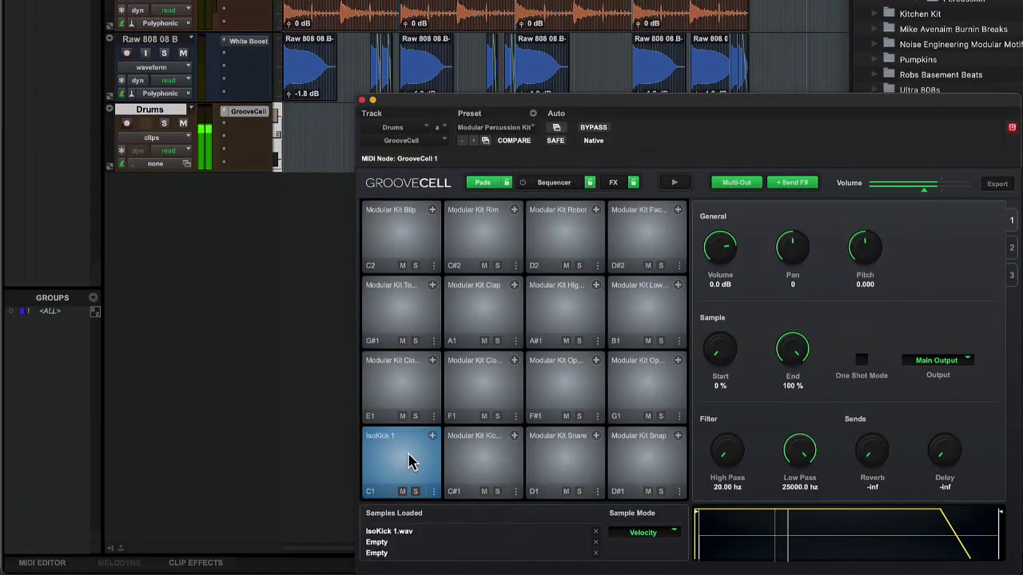
pyautogui.click(456, 450)
pyautogui.click(417, 453)
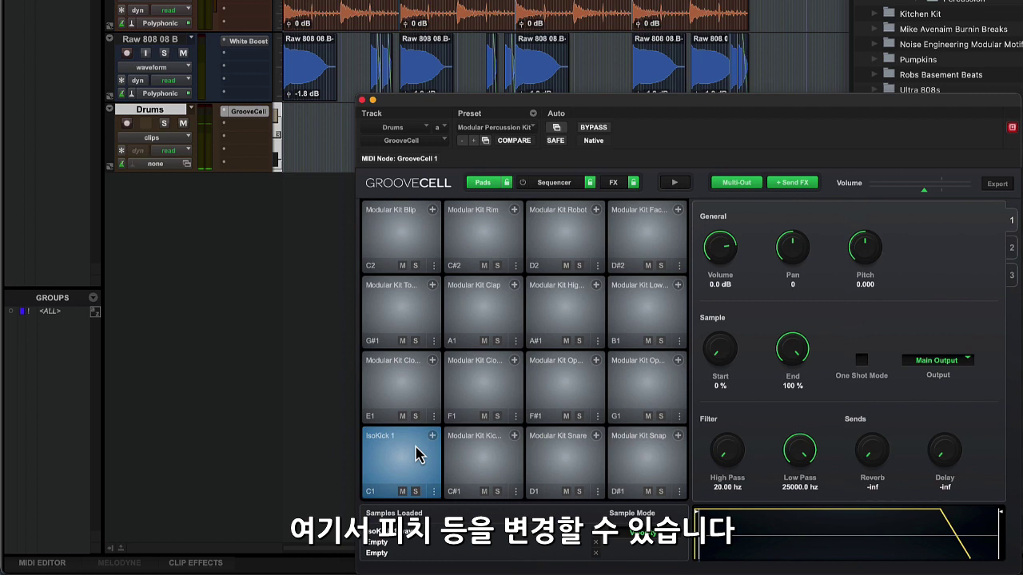
pyautogui.click(463, 456)
pyautogui.click(411, 464)
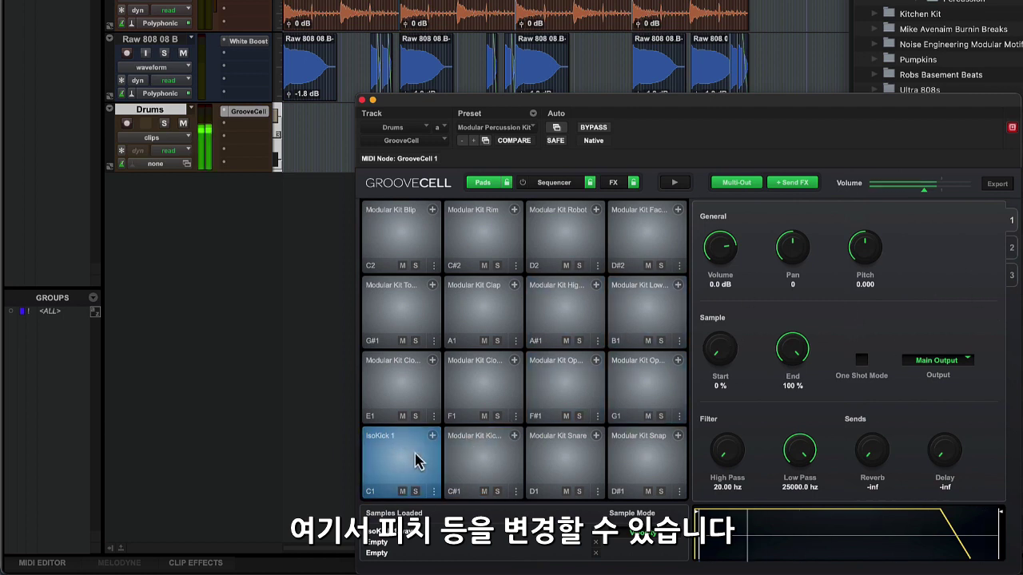
# Lower the IsoKick 1 pad's pitch to about -6.091 and raise the output of GrooveCell's master compressor
pyautogui.moveTo(868, 263); pyautogui.dragTo(872, 274)
pyautogui.click(400, 456)
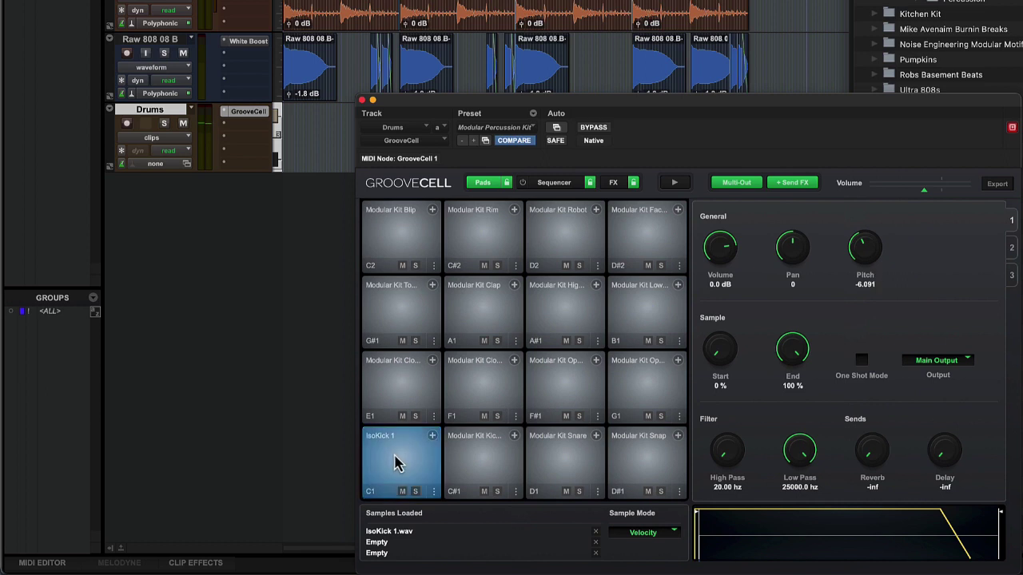
pyautogui.click(483, 443)
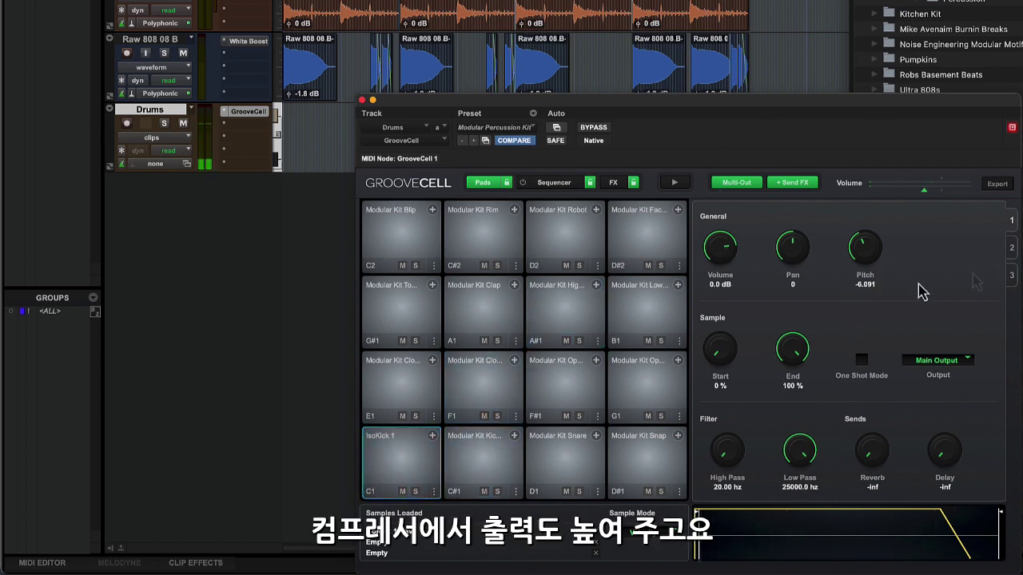
pyautogui.click(616, 183)
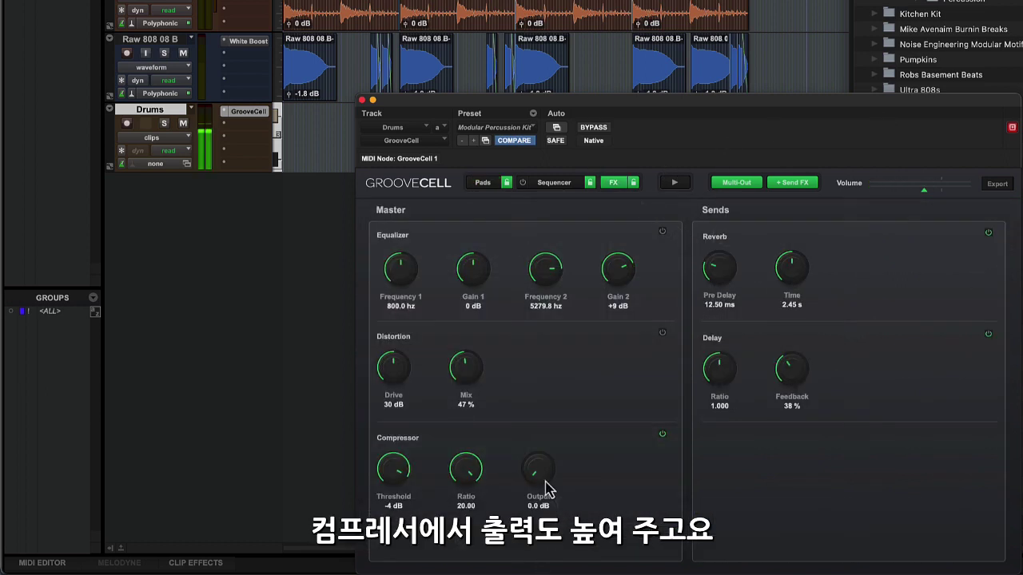
pyautogui.moveTo(550, 400); pyautogui.dragTo(553, 392)
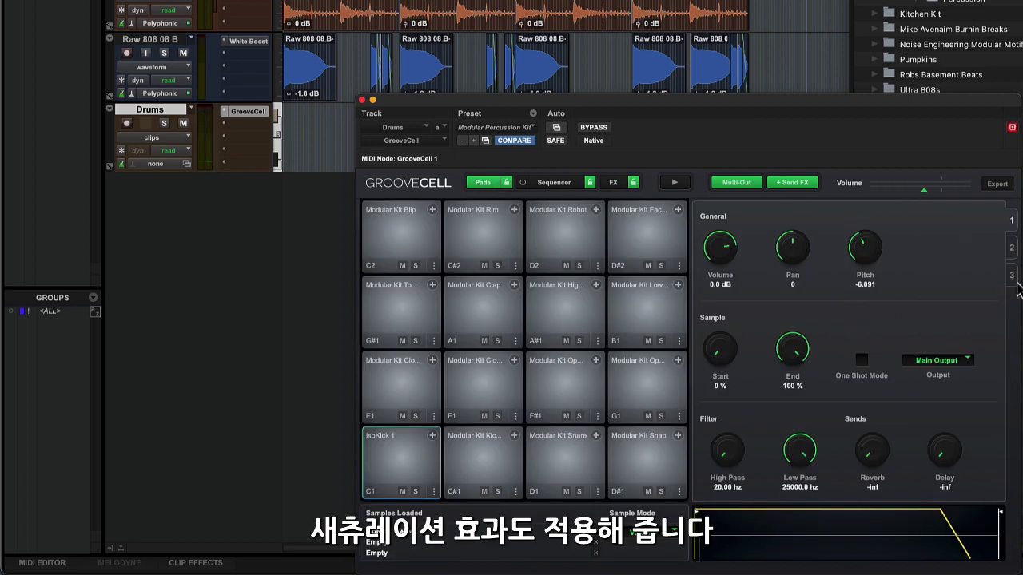
# Set the IsoKick 1 pad's drive preset to Saturation at about 79 % and close GrooveCell
pyautogui.click(1011, 275)
pyautogui.click(733, 259)
pyautogui.click(733, 276)
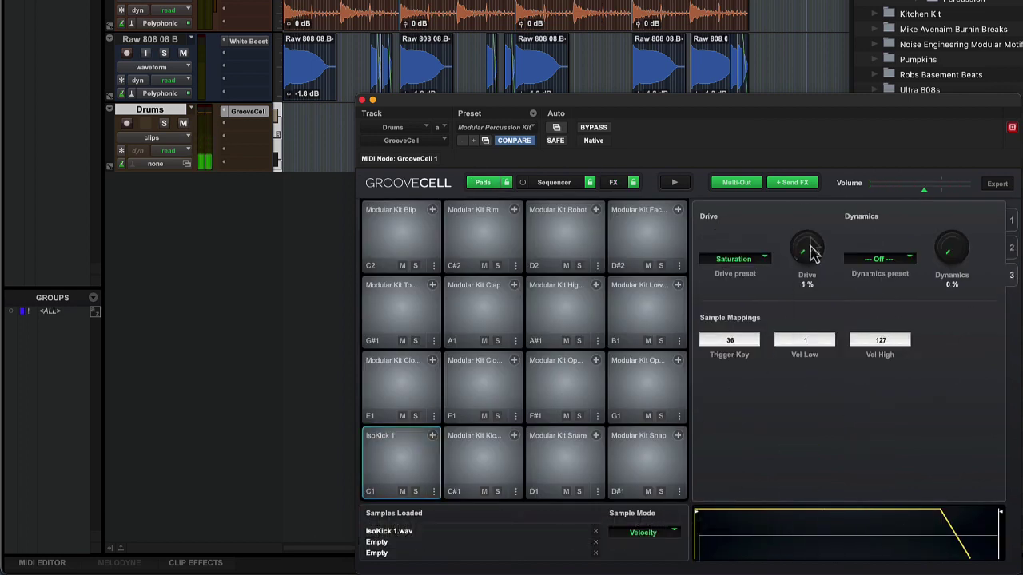
pyautogui.moveTo(809, 251); pyautogui.dragTo(821, 164)
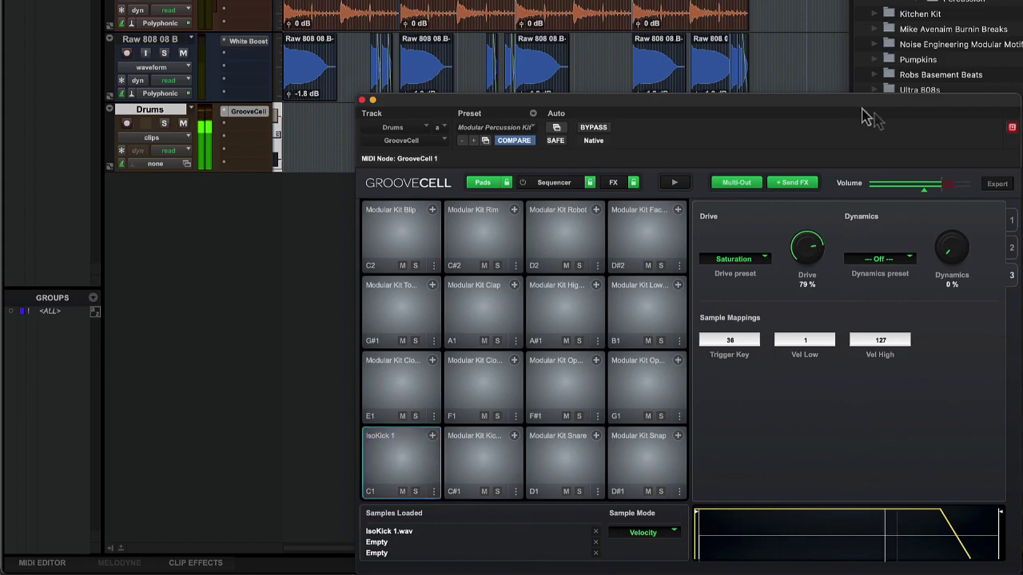
pyautogui.click(362, 101)
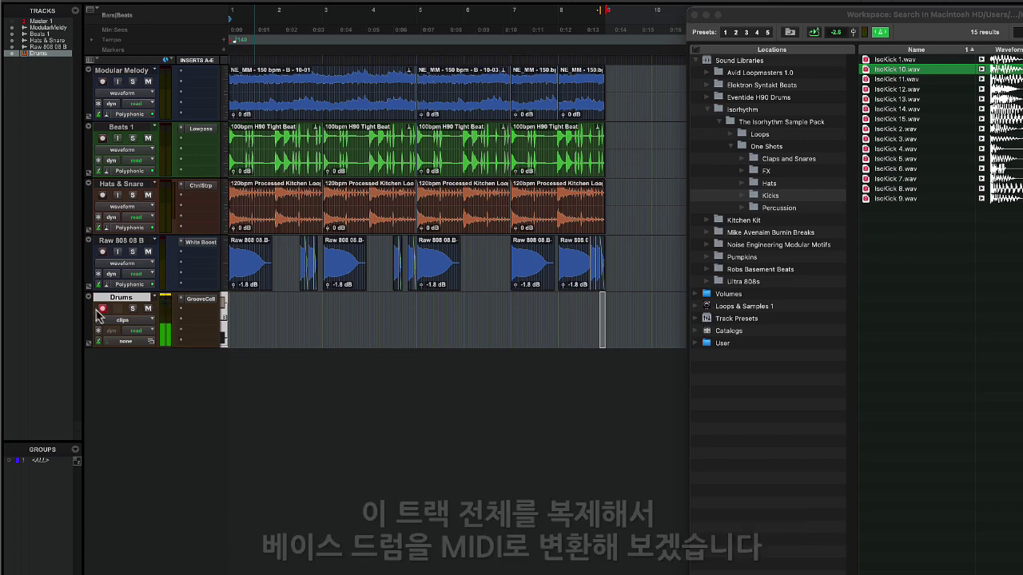
# Convert all Raw 808 08 B clips to MIDI on the Drums track using the Percussive conversion type with Consolidate Clips enabled
pyautogui.moveTo(608, 256); pyautogui.dragTo(189, 289)
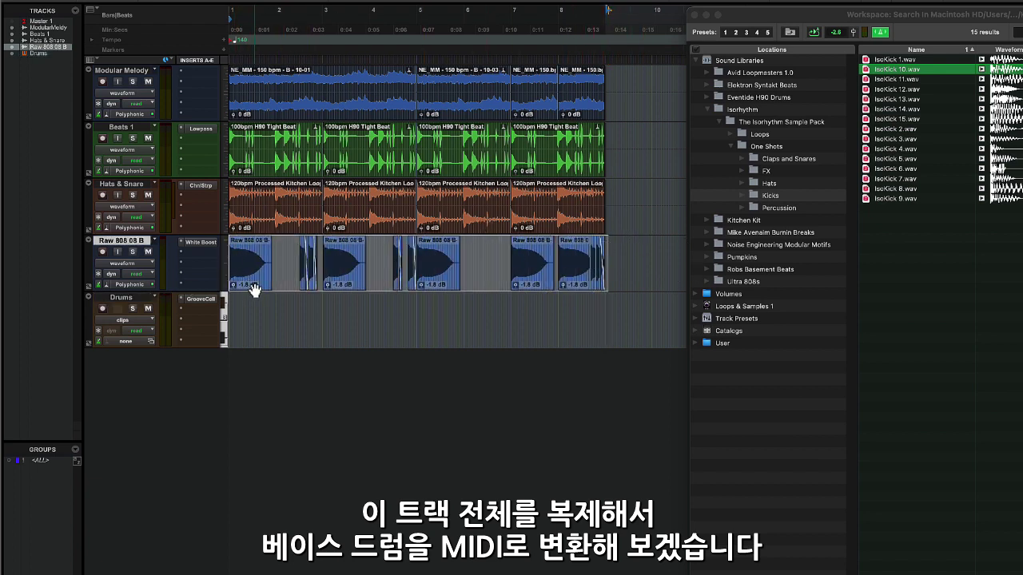
pyautogui.moveTo(257, 291); pyautogui.dragTo(335, 356)
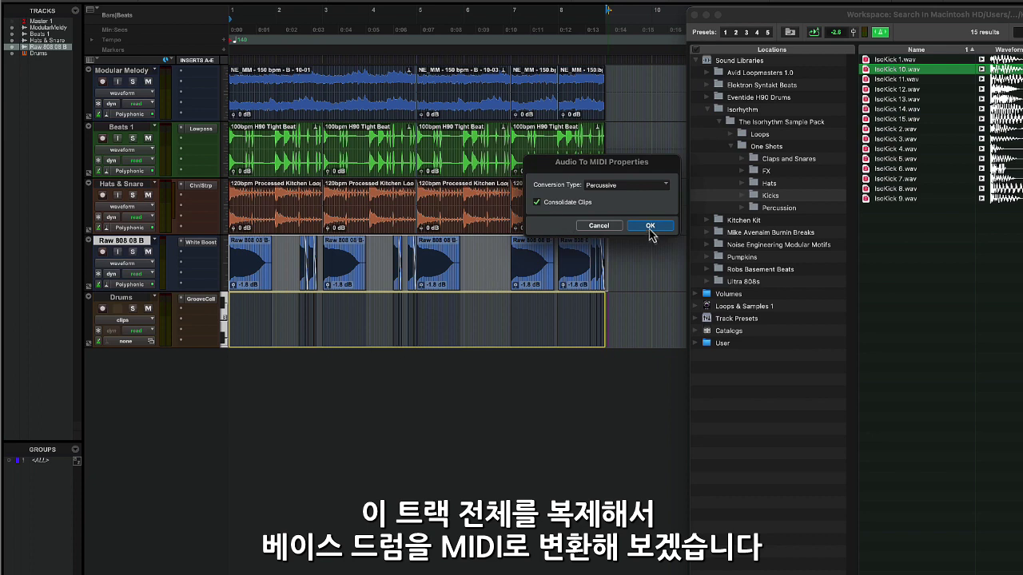
pyautogui.click(628, 187)
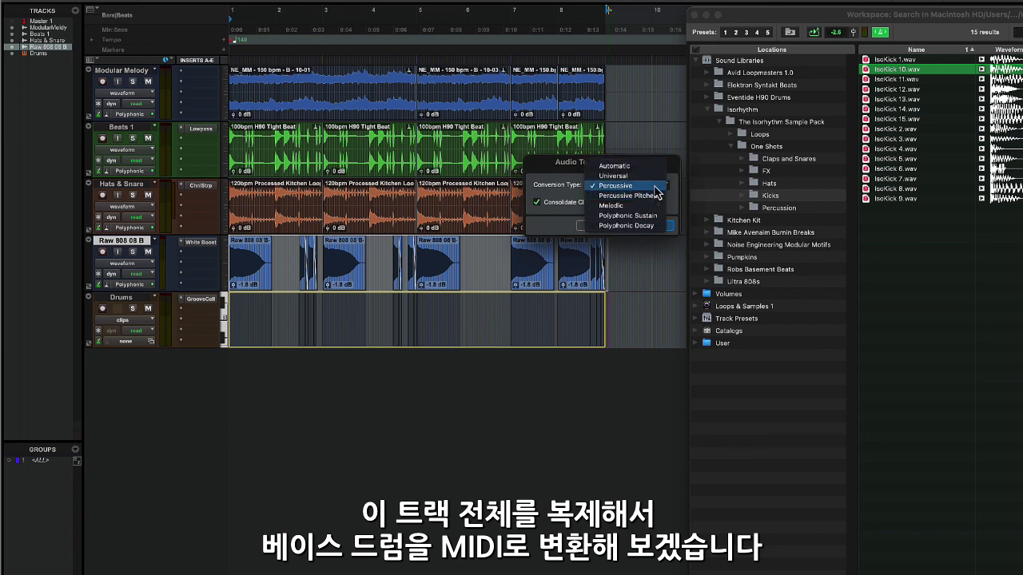
pyautogui.click(644, 187)
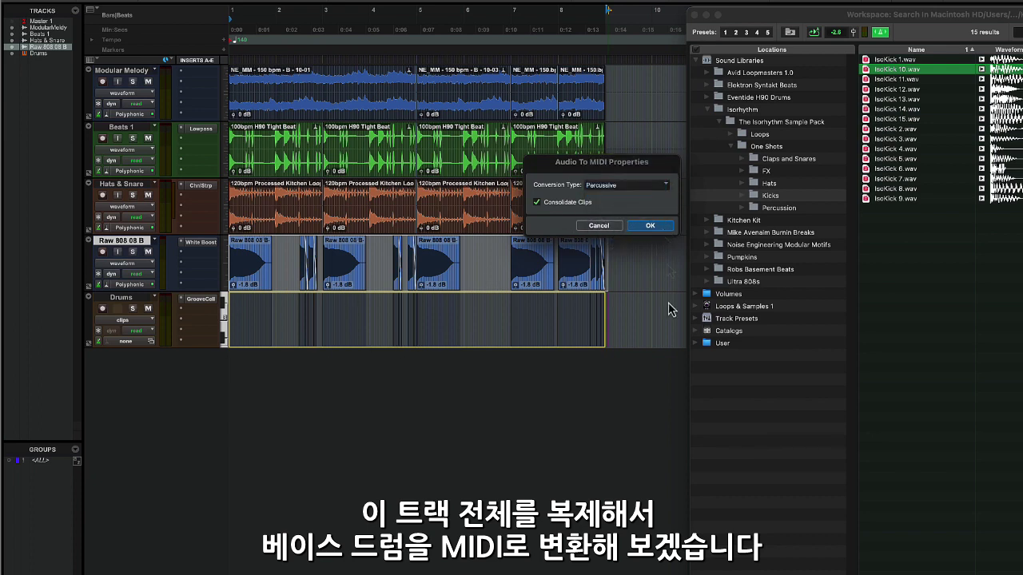
pyautogui.press('Return')
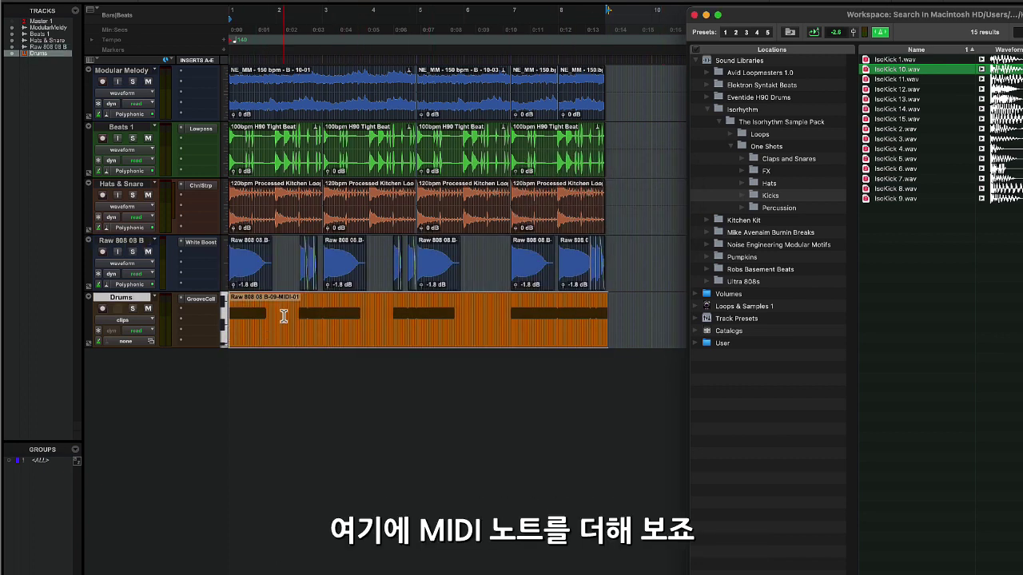
# Move all converted MIDI notes on the Drums track down to C1 for the IsoKick pad and play the result
pyautogui.click(373, 335)
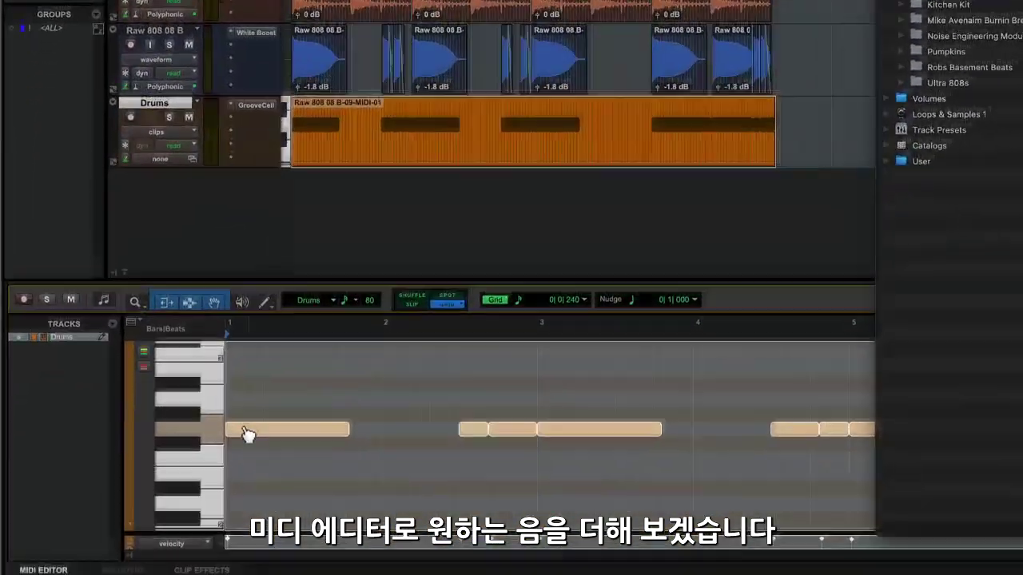
pyautogui.moveTo(247, 430); pyautogui.dragTo(260, 491)
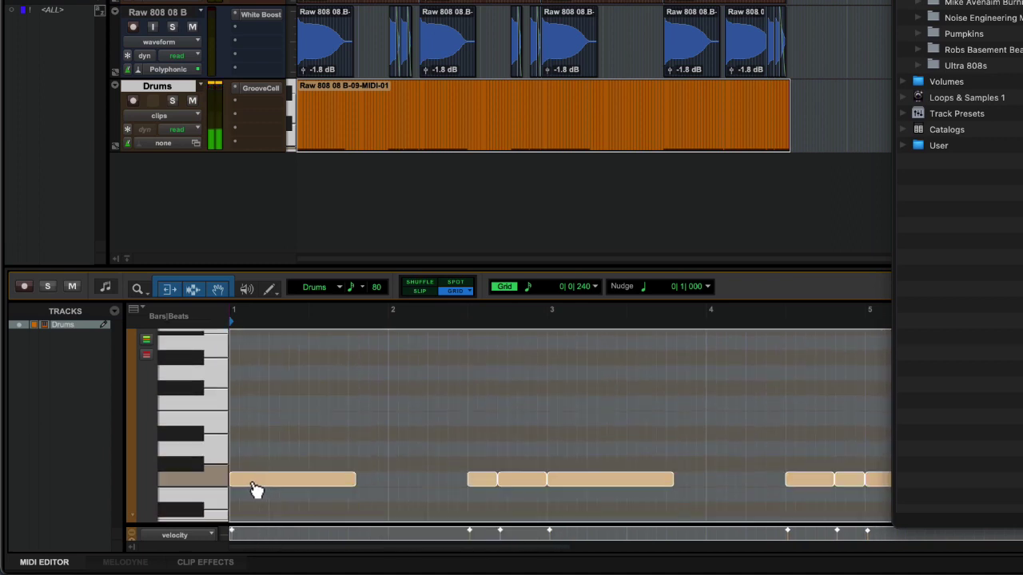
pyautogui.click(254, 489)
pyautogui.press('space')
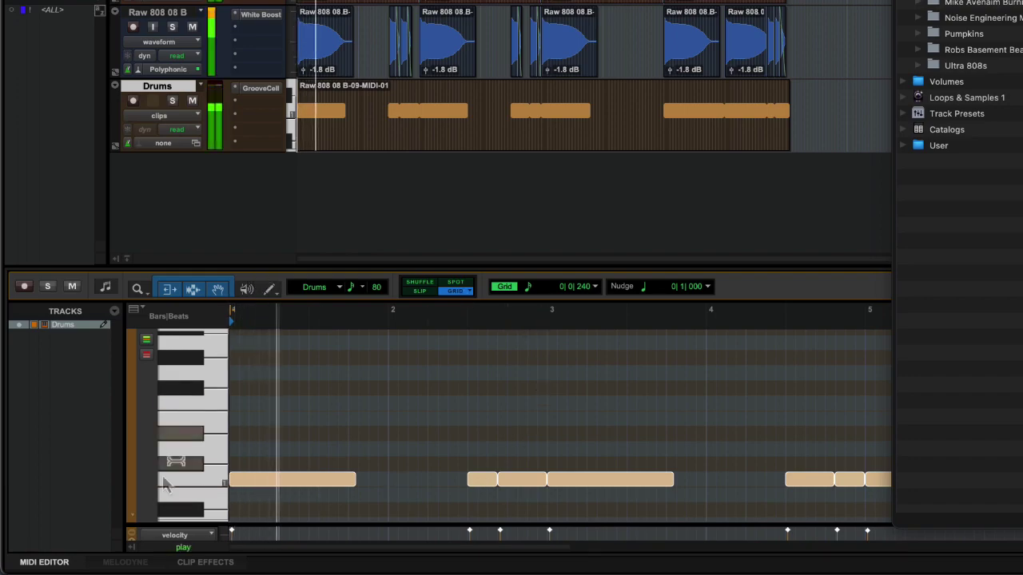
# Close the MIDI Editor and solo the Raw 808 08 B and Drums tracks
pyautogui.click(62, 560)
pyautogui.click(172, 27)
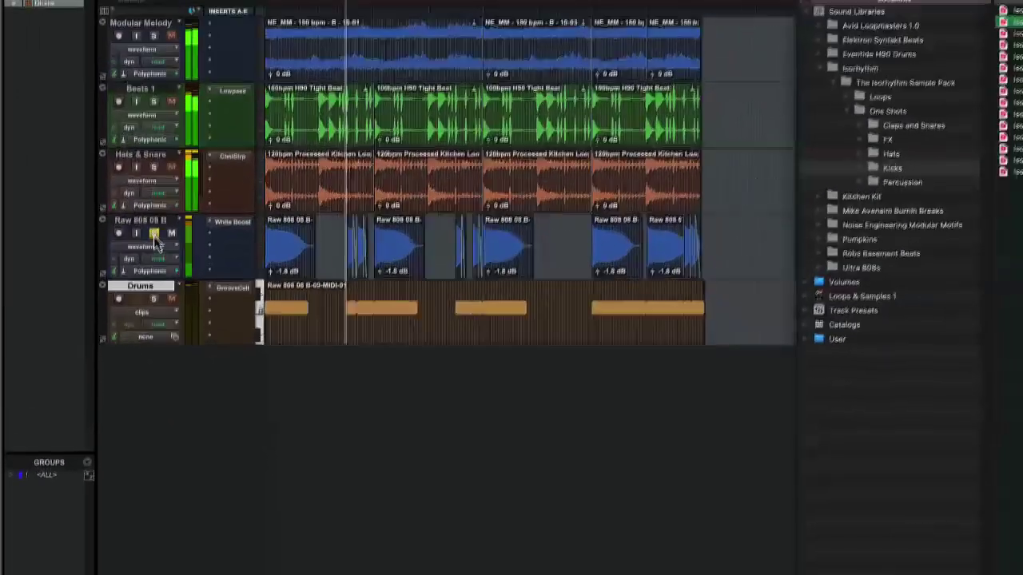
pyautogui.click(171, 101)
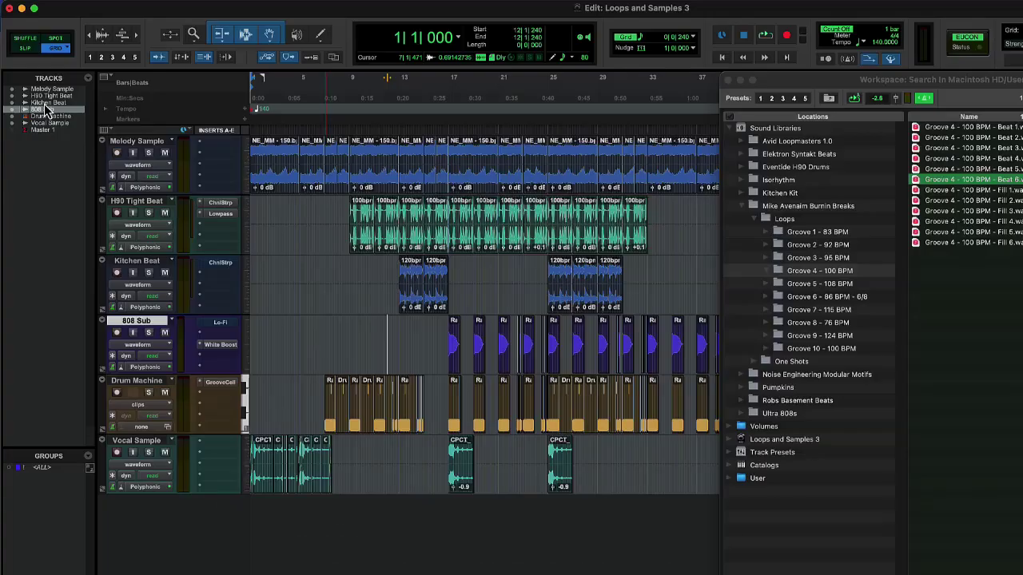
# Add the Groove 4 - 100 BPM - Beat 6 loop as a new track below Kitchen Beat, starting at bar 1
pyautogui.click(40, 104)
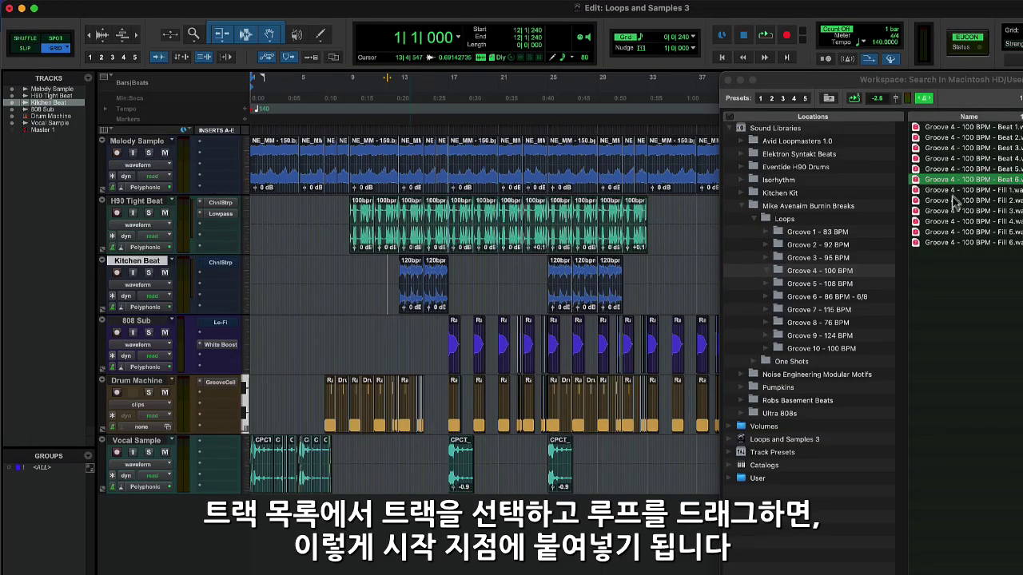
pyautogui.moveTo(959, 179); pyautogui.dragTo(48, 217)
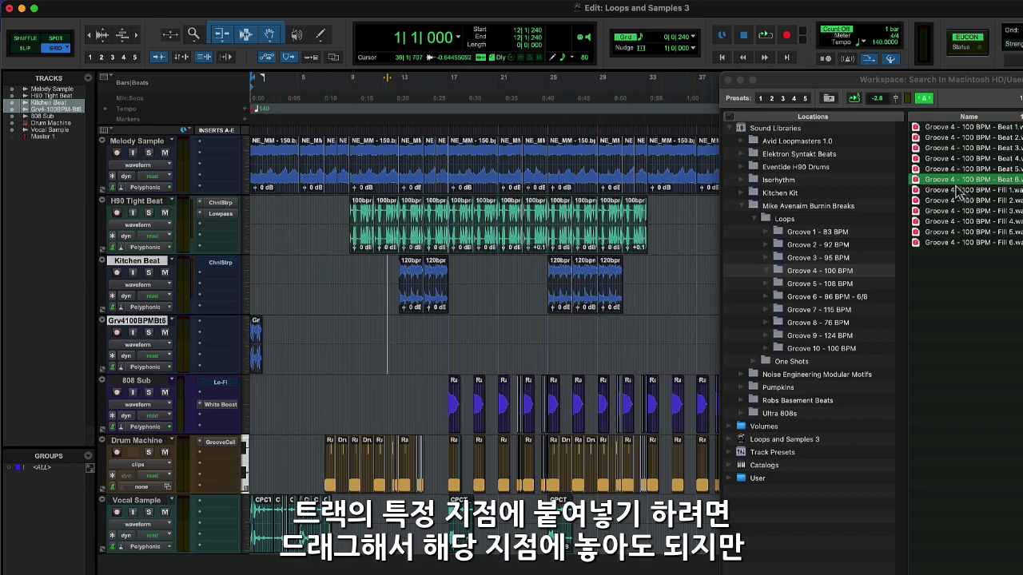
# Spot the Groove 4 - 100 BPM - Beat 6 loop to the edit insertion at bar 33 and delete that clip
pyautogui.moveTo(921, 182); pyautogui.dragTo(629, 346)
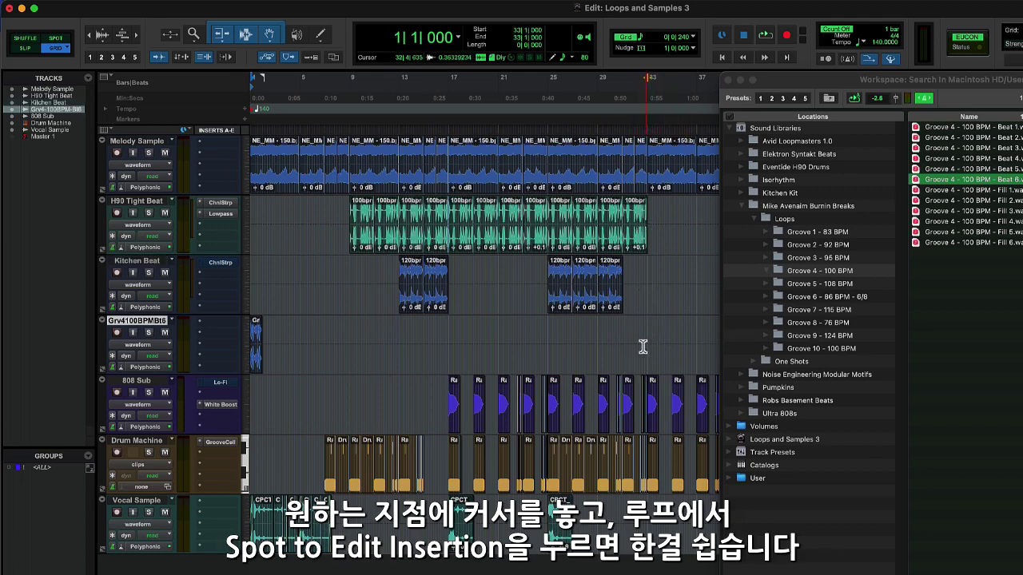
pyautogui.rightClick(943, 183)
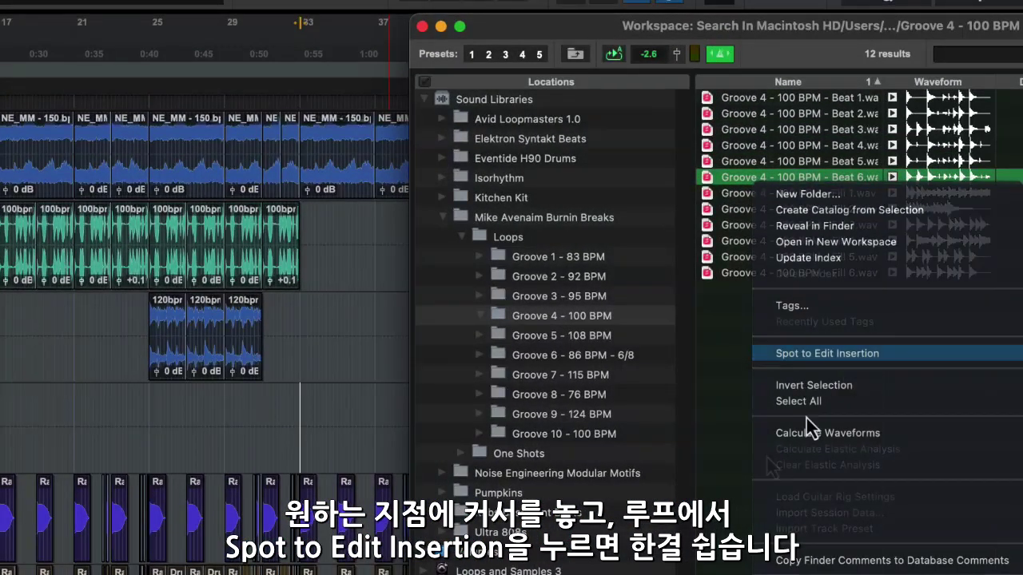
pyautogui.click(827, 353)
pyautogui.click(340, 453)
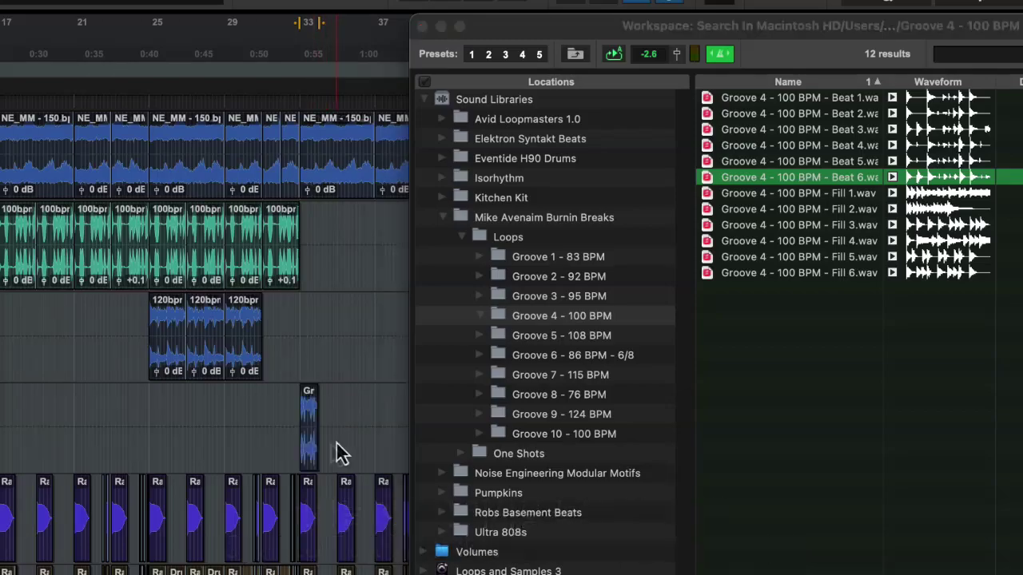
pyautogui.press('Delete')
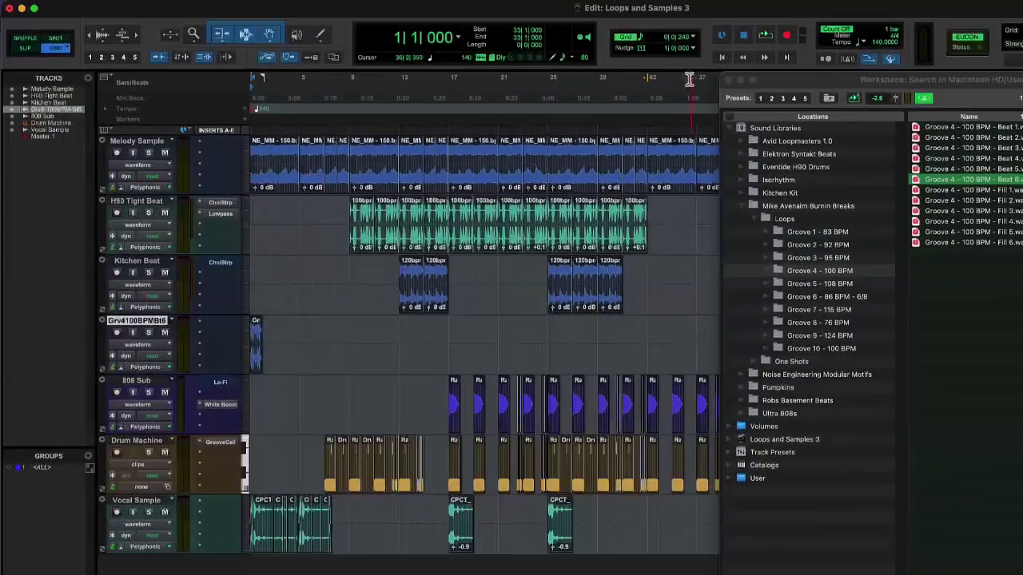
# Close the Workspace browser, then solo the new Groove 4 track and play its Beat 6 loop
pyautogui.click(728, 80)
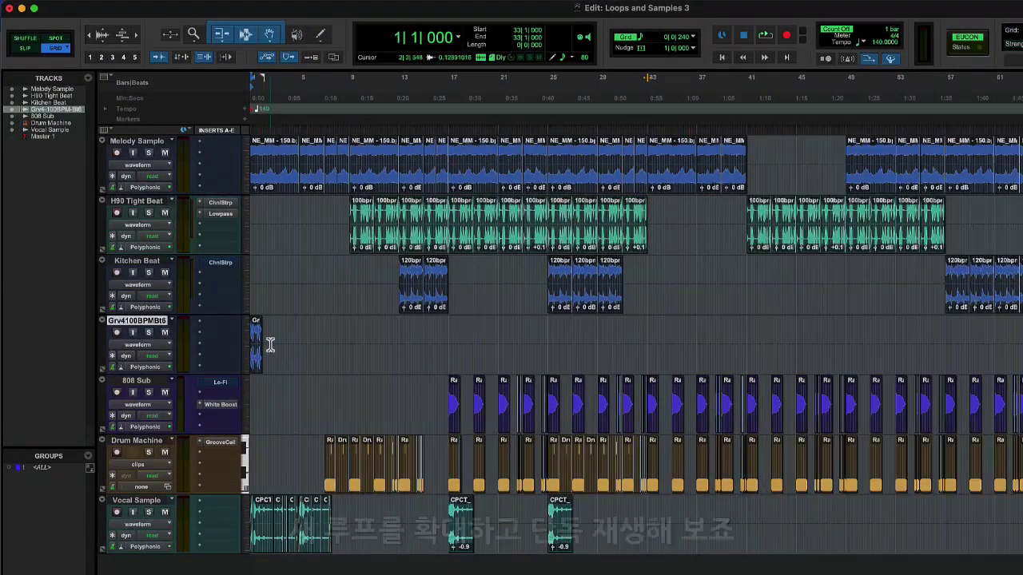
pyautogui.click(255, 362)
pyautogui.press('t')
pyautogui.press('t')
pyautogui.press('t')
pyautogui.press('t')
pyautogui.press('t')
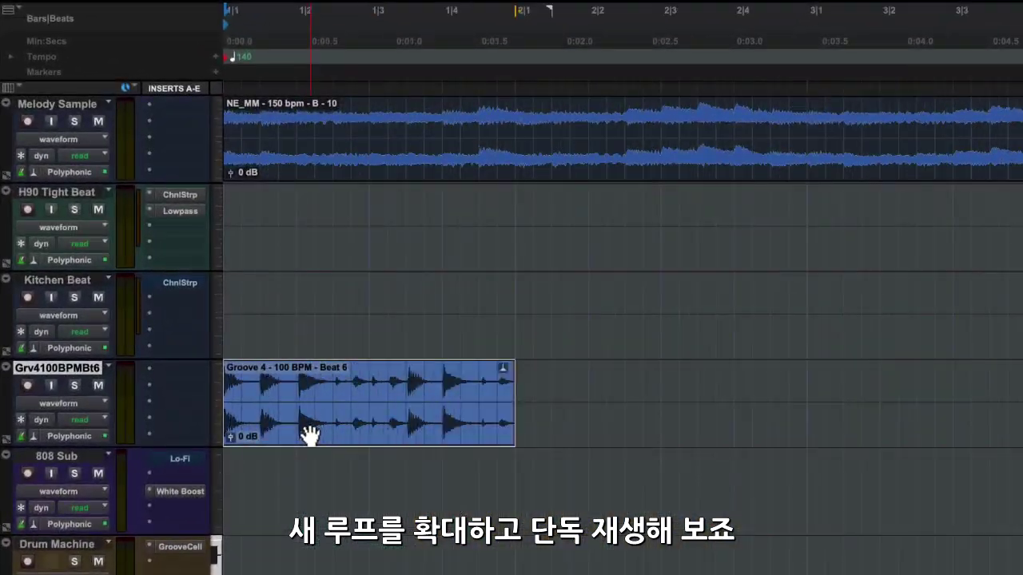
pyautogui.click(73, 387)
pyautogui.press('o')
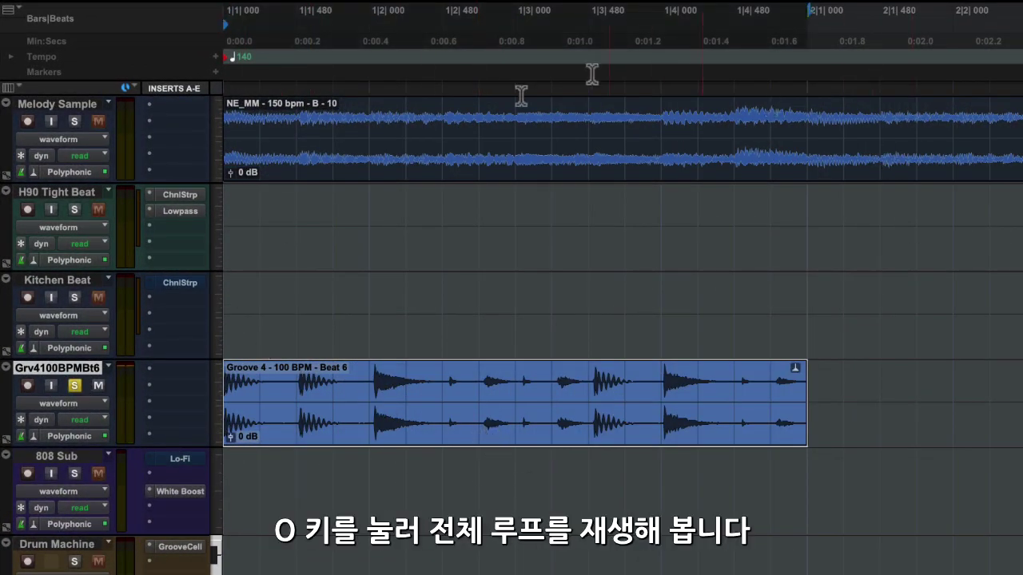
pyautogui.press('o')
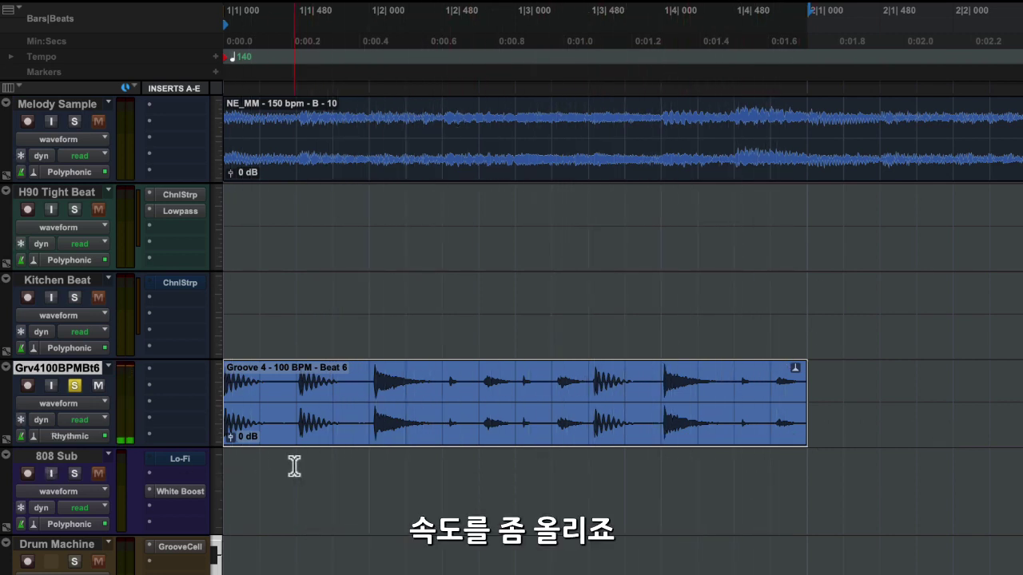
# Try the Varispeed Elastic Audio algorithm on the Groove 4 track and play the loop
pyautogui.click(46, 436)
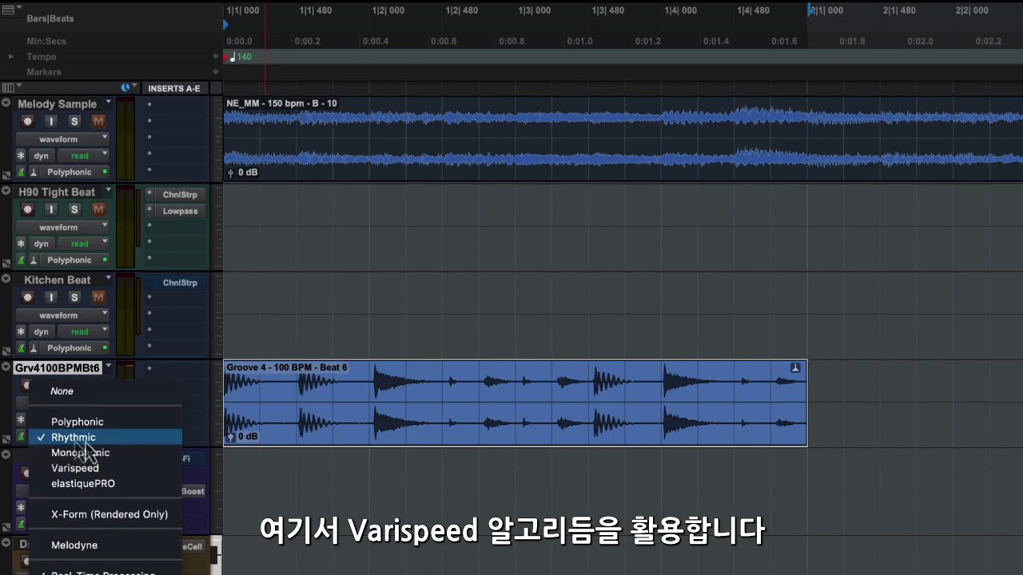
pyautogui.click(144, 470)
pyautogui.press('space')
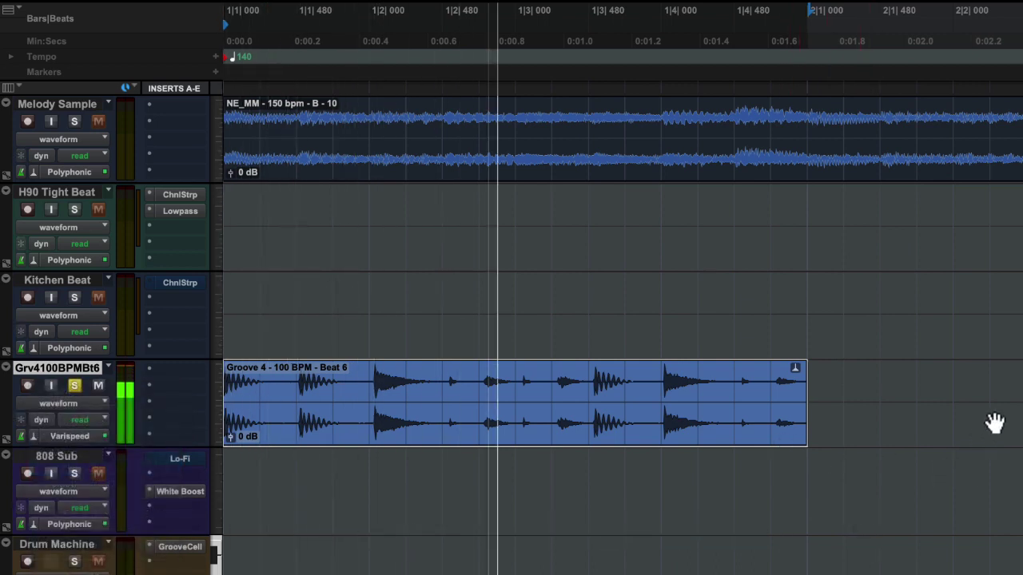
pyautogui.press('space')
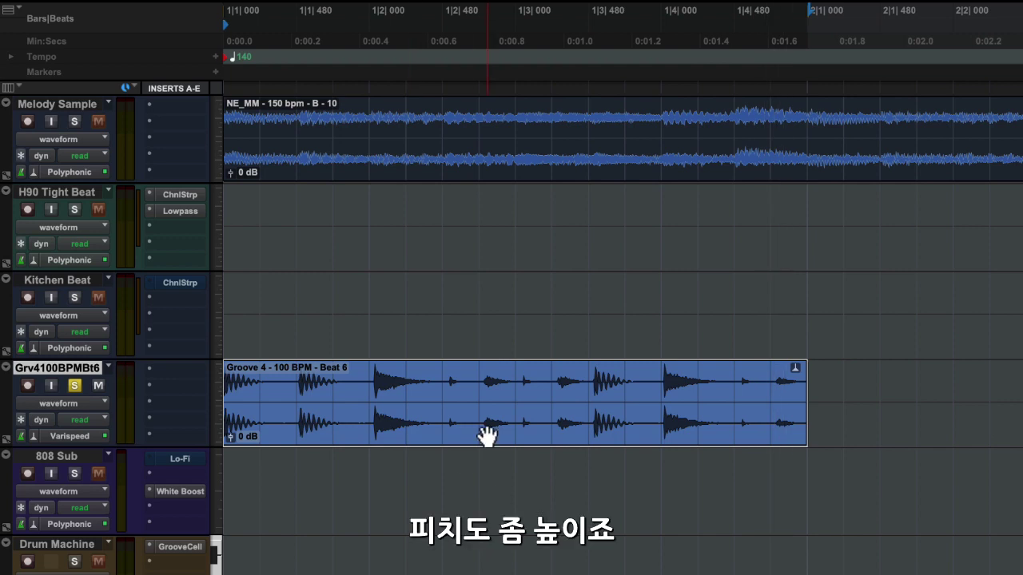
pyautogui.click(659, 398)
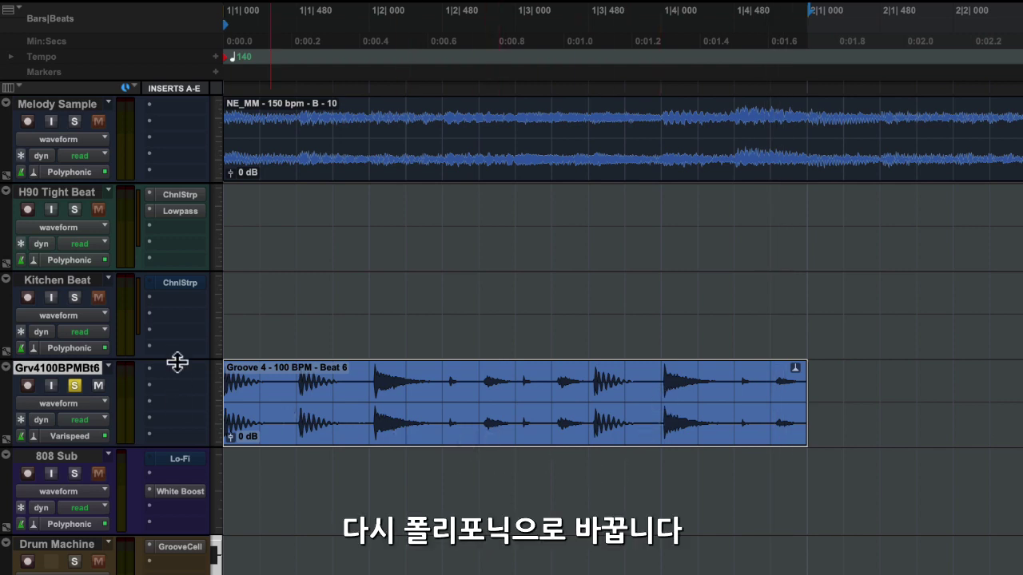
# Set the Groove 4 track's Elastic Audio algorithm to Polyphonic and pitch the Beat 6 clip up 7 semitones in Elastic Properties
pyautogui.click(34, 435)
pyautogui.click(93, 393)
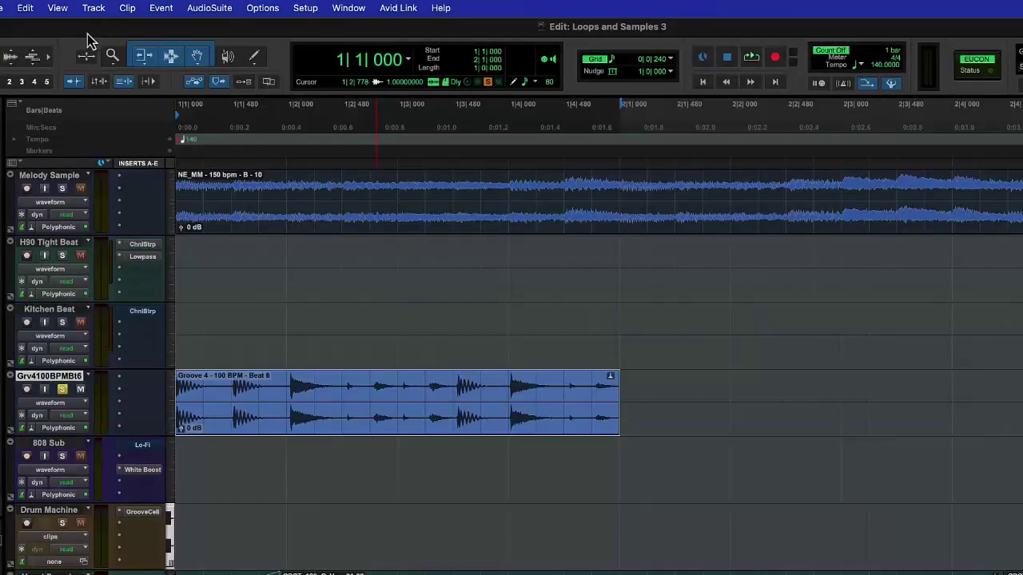
pyautogui.click(127, 8)
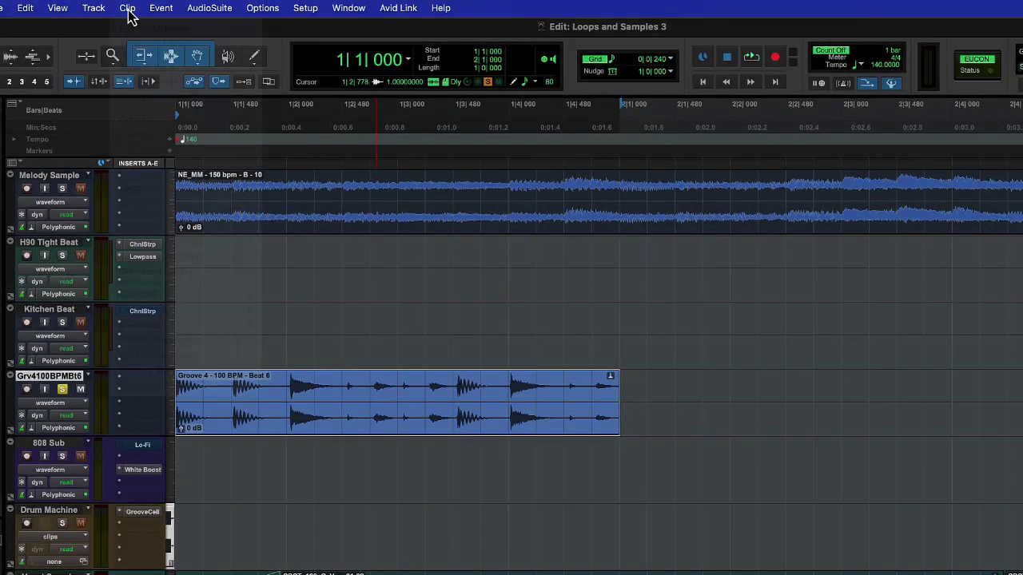
pyautogui.click(174, 340)
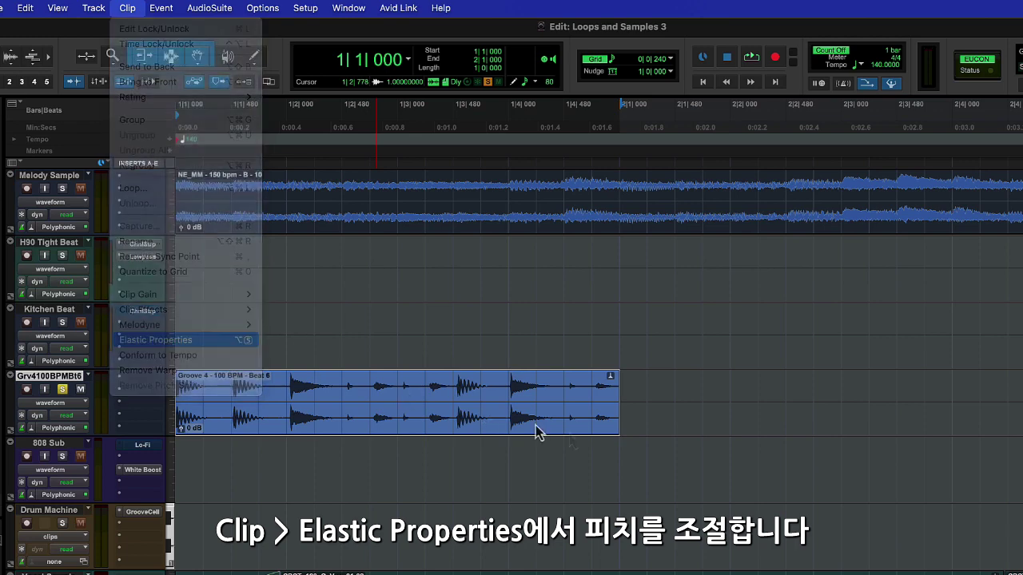
pyautogui.press('space')
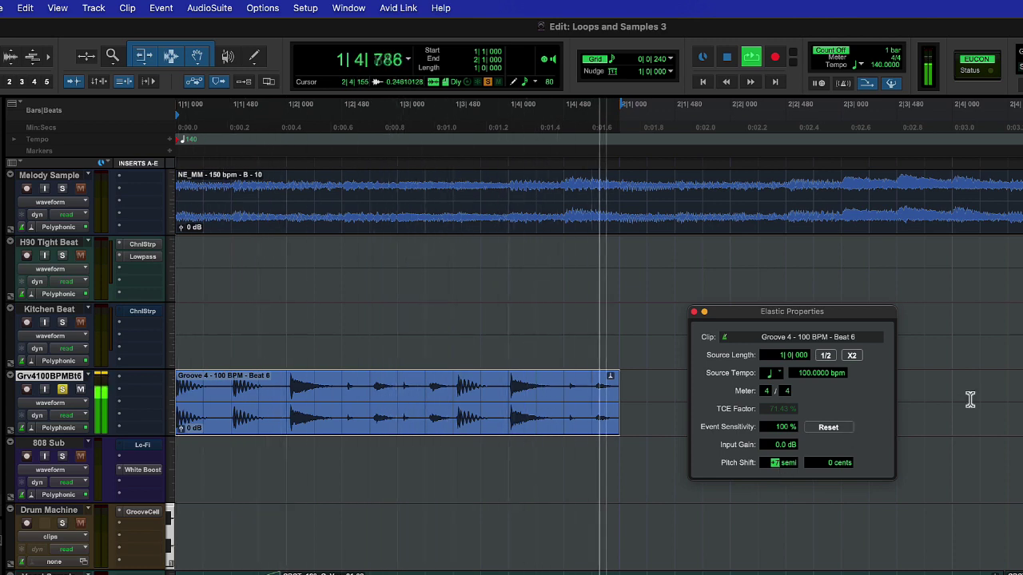
# Raise the Beat 6 clip's pitch shift to +8 semitones, close Elastic Properties and play the loop again
pyautogui.press('Up')
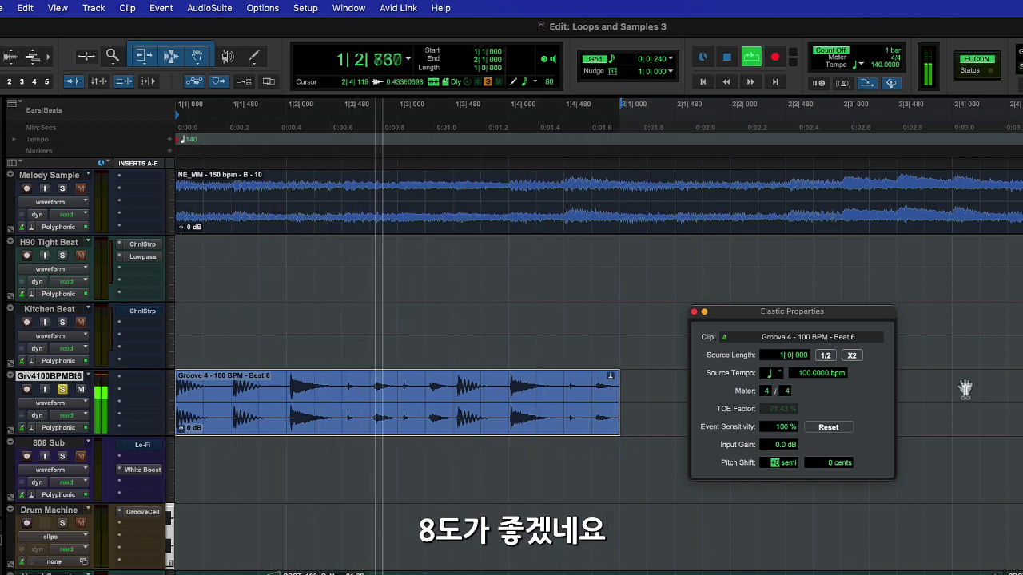
pyautogui.click(694, 311)
pyautogui.press('space')
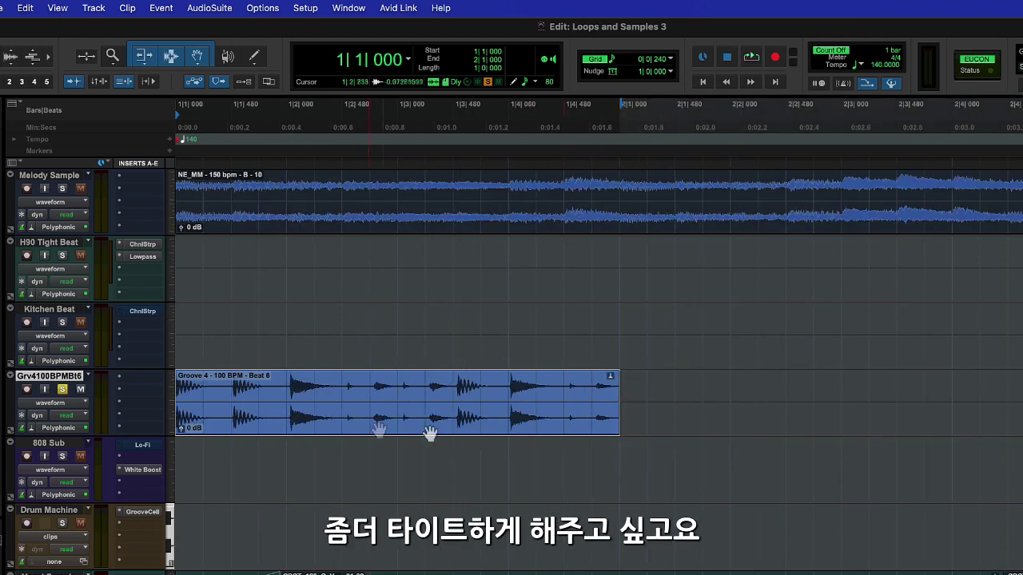
pyautogui.press('space')
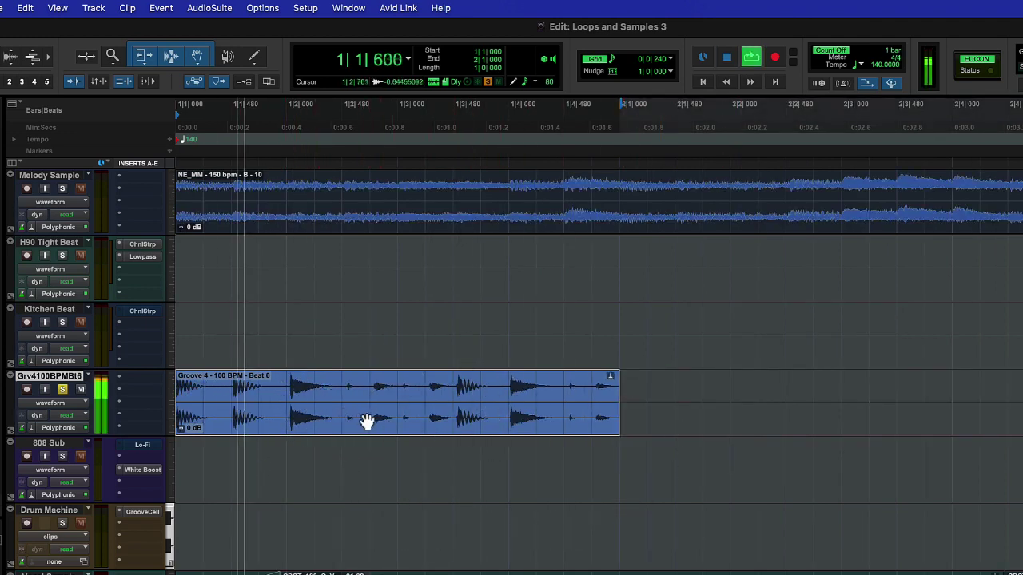
pyautogui.press('space')
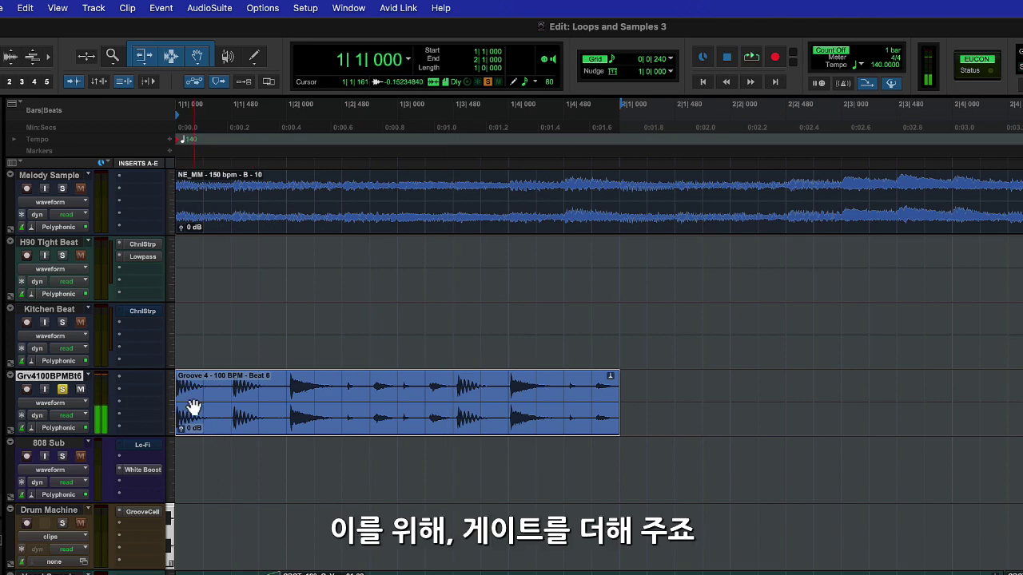
# Insert a stereo Dyn3 Expander/Gate on the Groove 4 track and move its window clear of the clip
pyautogui.click(121, 389)
pyautogui.moveTo(215, 379)
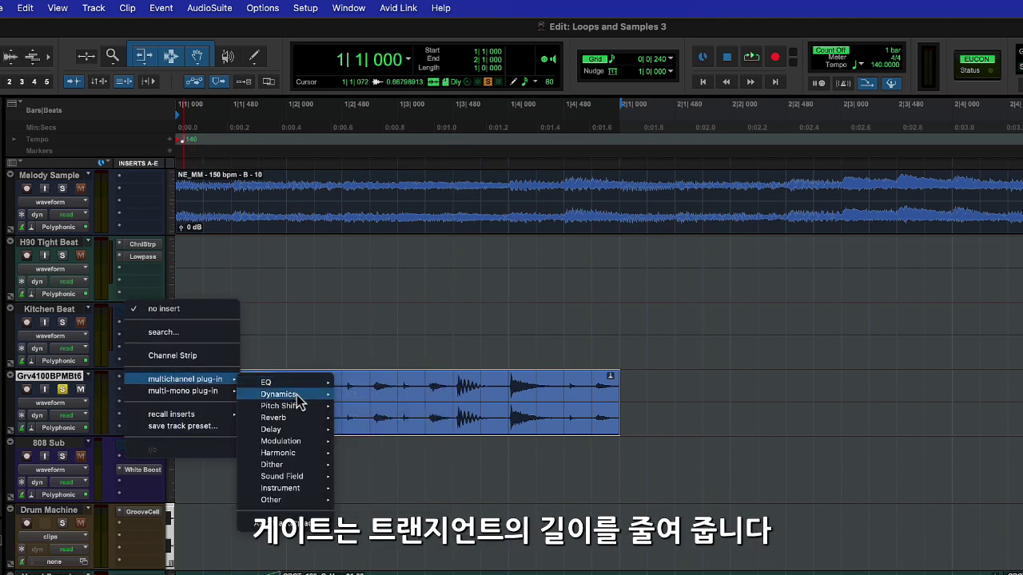
pyautogui.moveTo(316, 395)
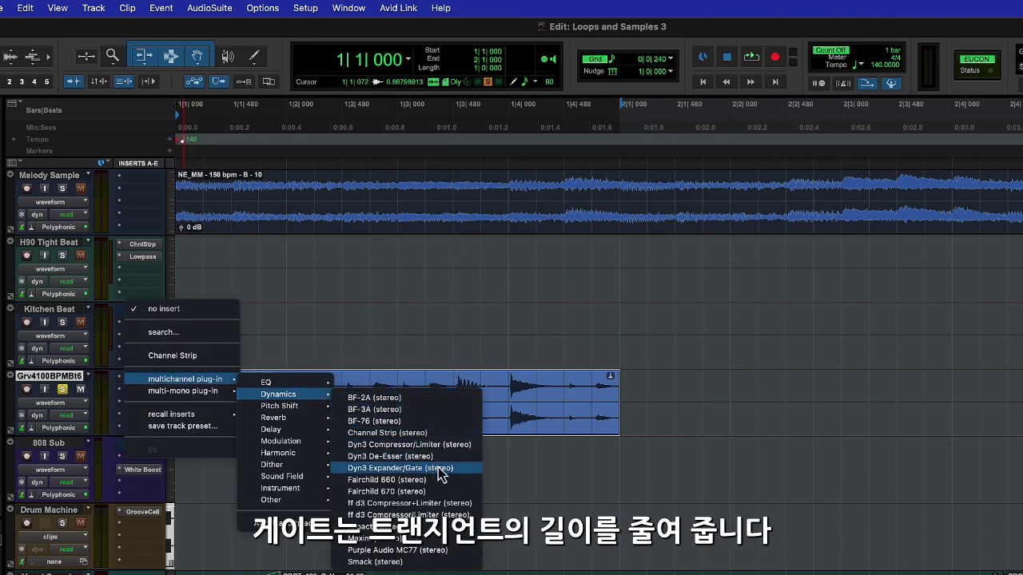
pyautogui.click(452, 468)
pyautogui.moveTo(721, 246); pyautogui.dragTo(786, 251)
# With the loop playing, set the gate's attack to 10.0 µs, hold to 10.2 ms and release to 8.8 ms
pyautogui.press('space')
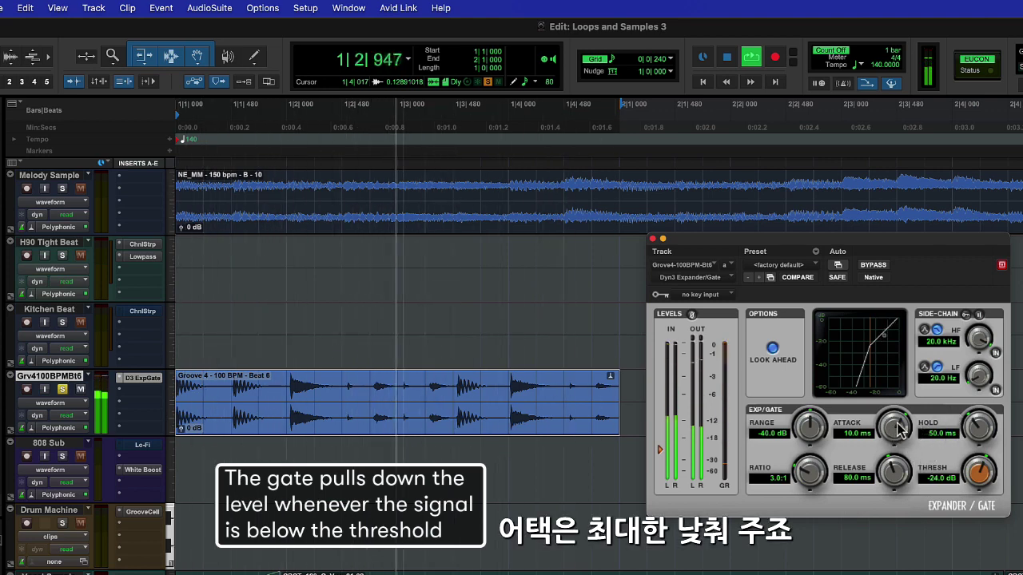
pyautogui.moveTo(901, 429); pyautogui.dragTo(901, 496)
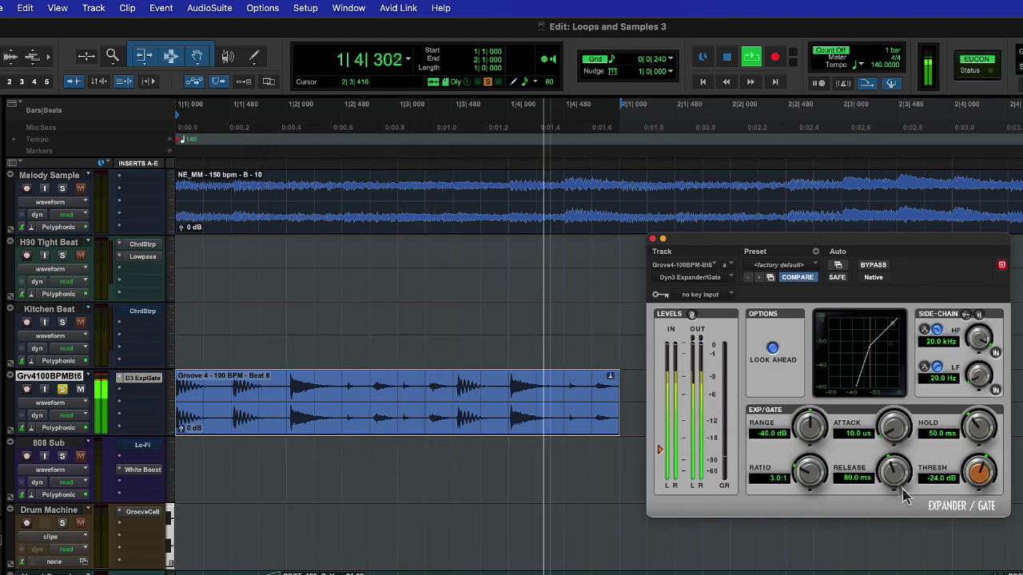
pyautogui.moveTo(973, 435); pyautogui.dragTo(968, 473)
pyautogui.moveTo(894, 470); pyautogui.dragTo(887, 510)
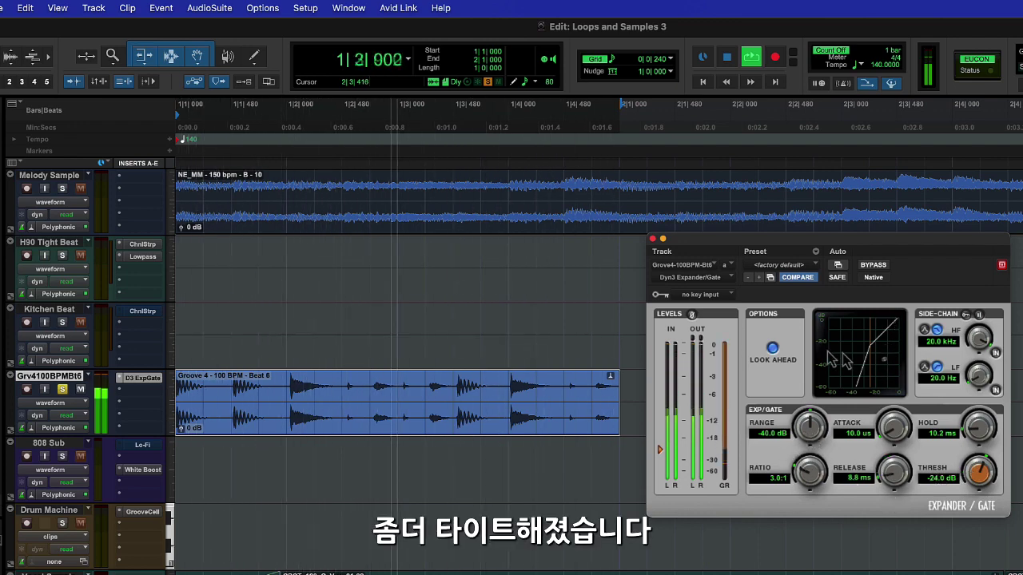
# Set the gate's ratio to 8.0:1 and threshold to -15.8 dB, with hold at 34.6 ms and release at 53.6 ms
pyautogui.moveTo(819, 478); pyautogui.dragTo(833, 460)
pyautogui.moveTo(979, 472); pyautogui.dragTo(1007, 471)
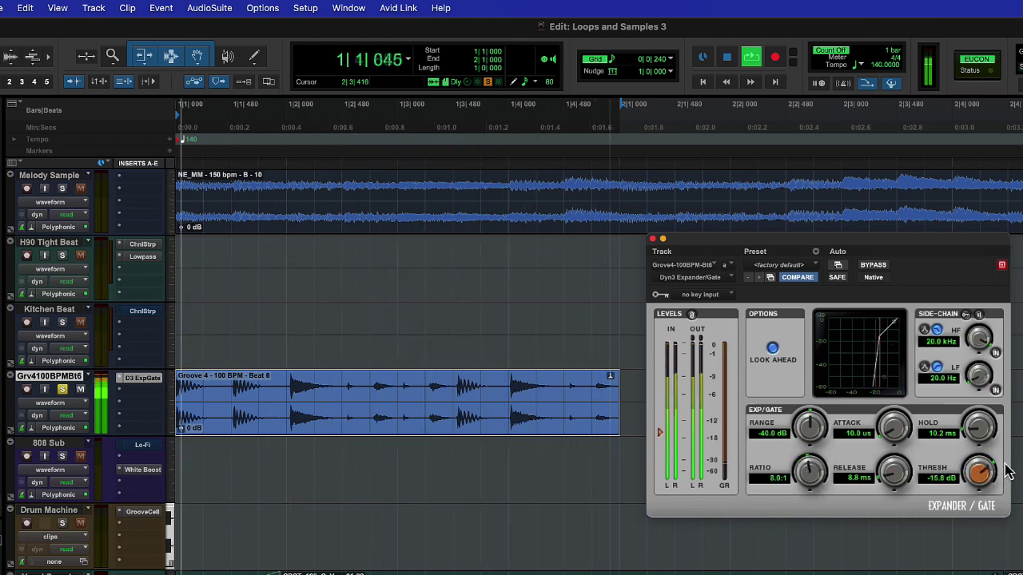
pyautogui.moveTo(978, 427); pyautogui.dragTo(985, 422)
pyautogui.moveTo(893, 472); pyautogui.dragTo(908, 461)
pyautogui.moveTo(964, 432); pyautogui.dragTo(967, 431)
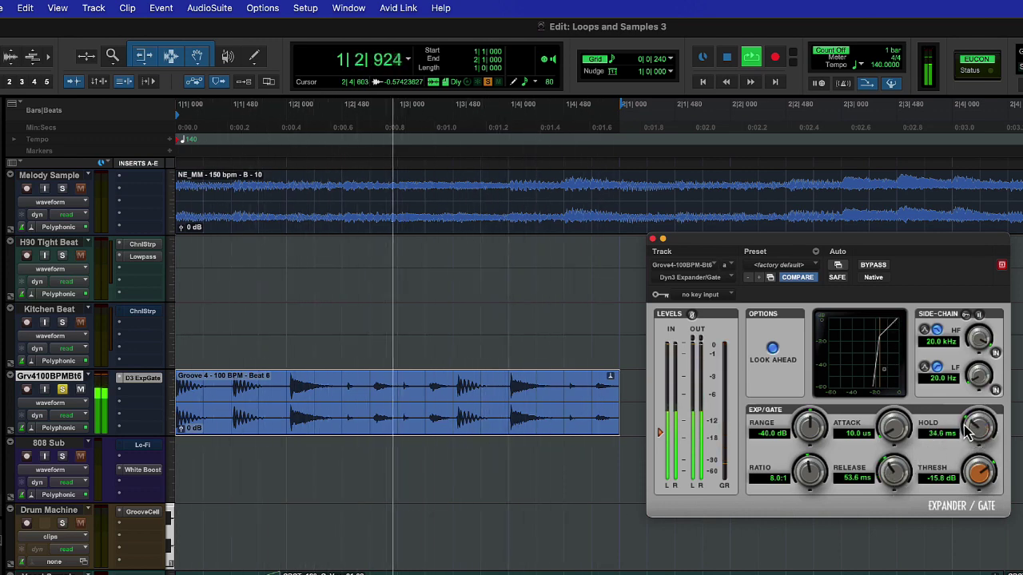
# Compare the loop with the gate bypassed and active, then stop playback
pyautogui.moveTo(935, 239); pyautogui.dragTo(938, 258)
pyautogui.click(874, 283)
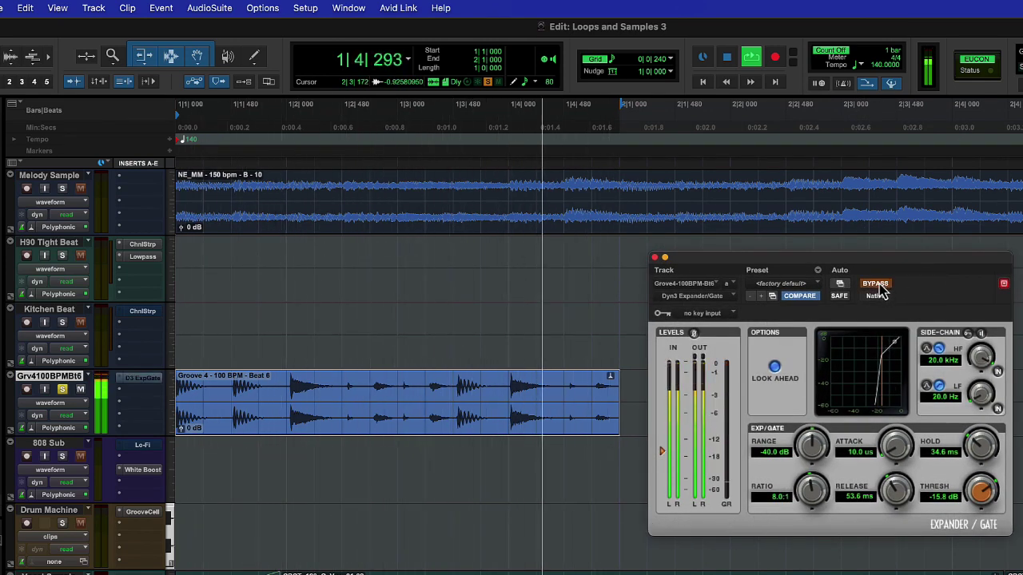
pyautogui.click(874, 286)
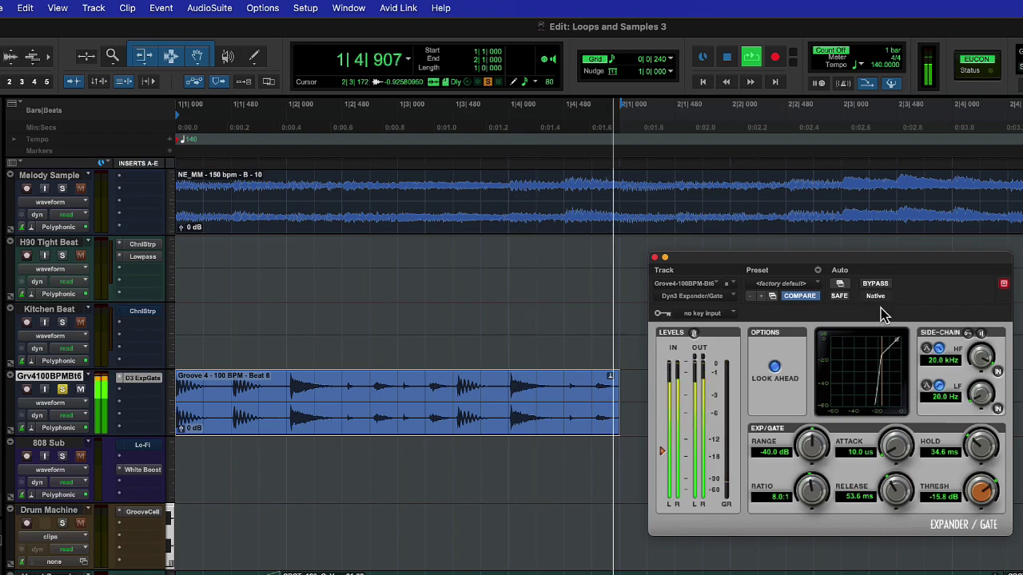
pyautogui.press('space')
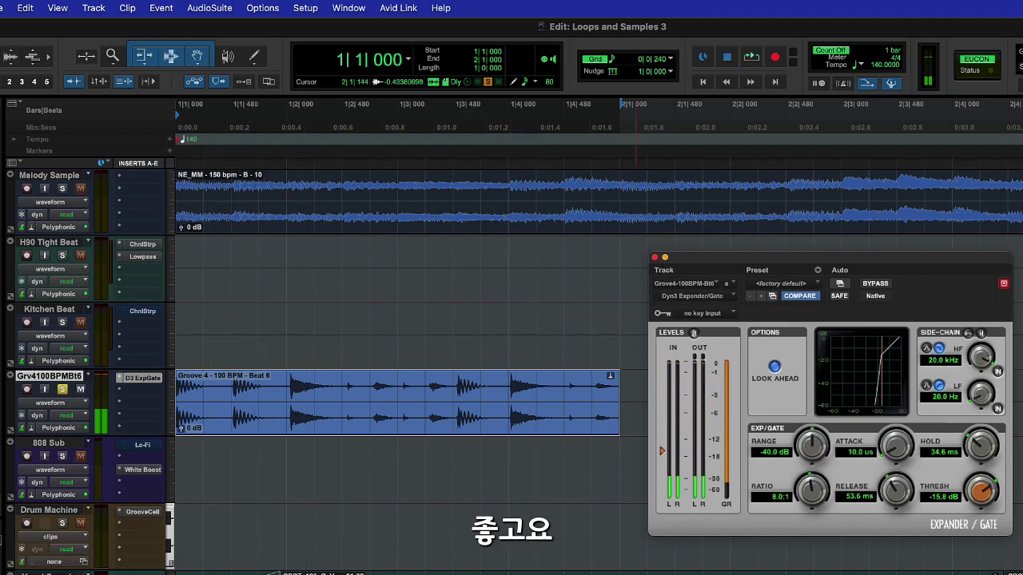
# Insert Channel Strip below the gate on the Groove 4 track and reposition its window so the EQ graph shows
pyautogui.click(125, 415)
pyautogui.click(167, 381)
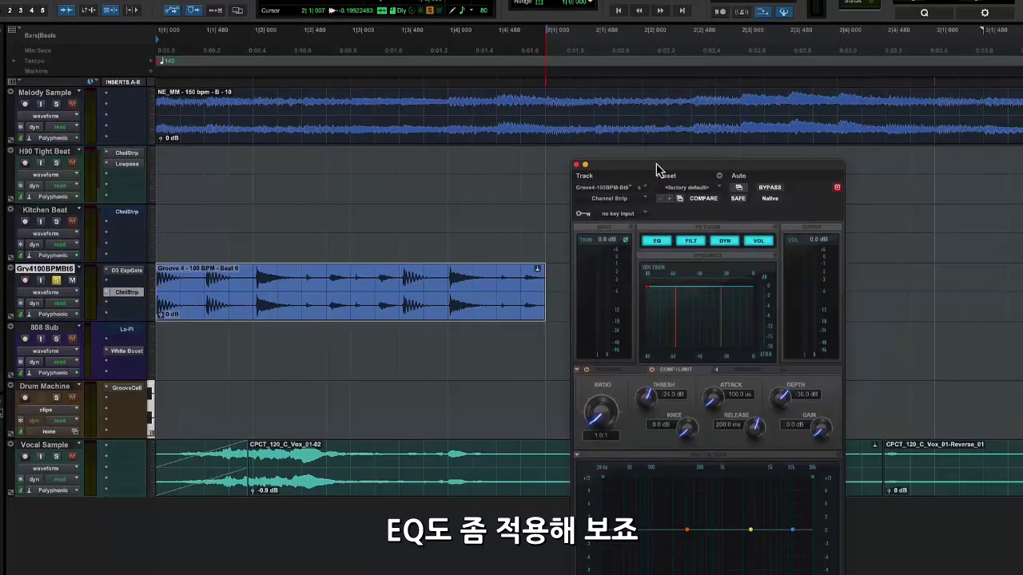
pyautogui.moveTo(656, 163); pyautogui.dragTo(664, 107)
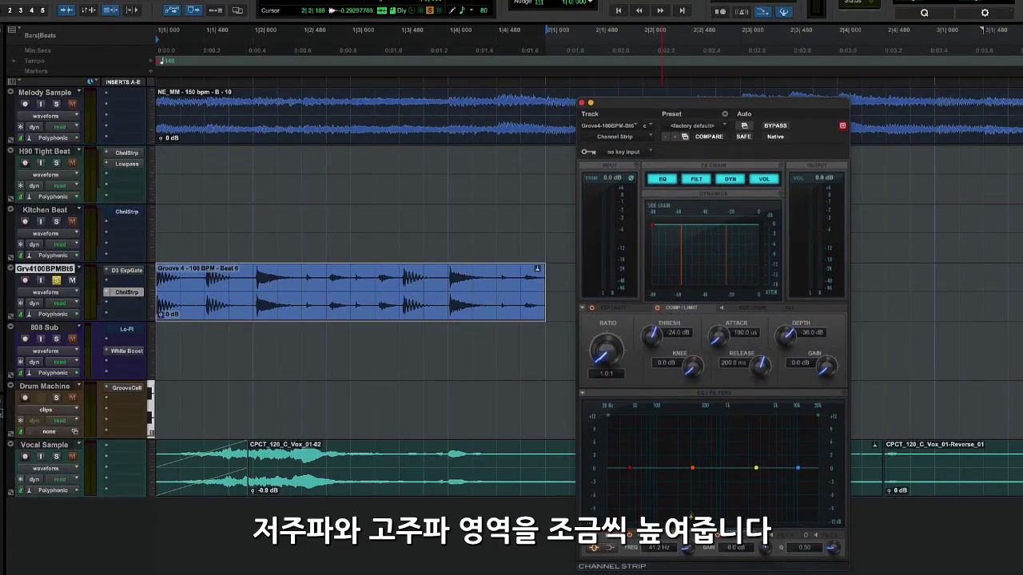
# While the loop plays, boost its lows about 4.8 dB near 100 Hz, lift the highs, cut the high mids 2.2 dB and close Channel Strip
pyautogui.press('space')
pyautogui.moveTo(629, 468); pyautogui.dragTo(655, 452)
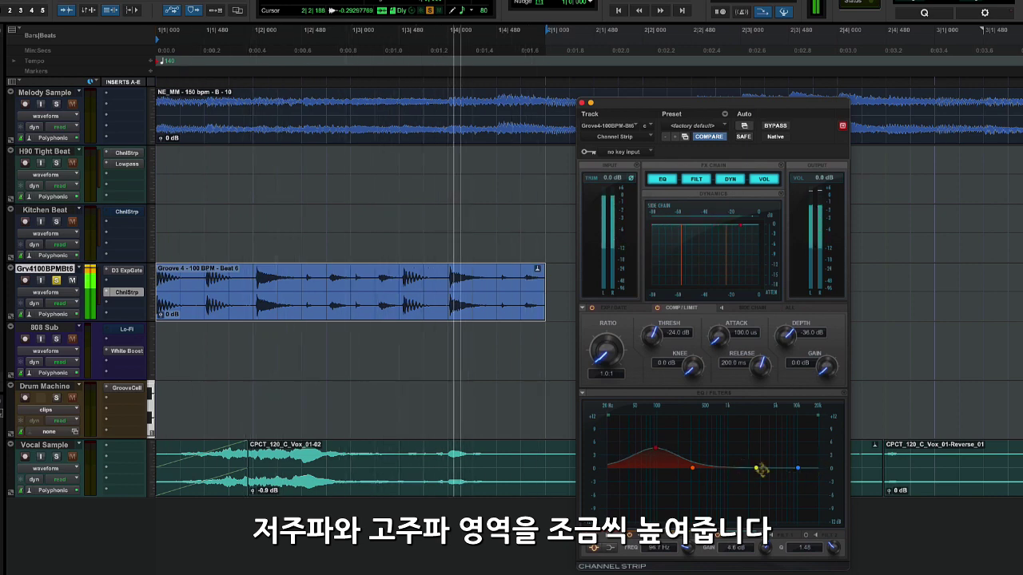
pyautogui.moveTo(799, 467); pyautogui.dragTo(759, 477)
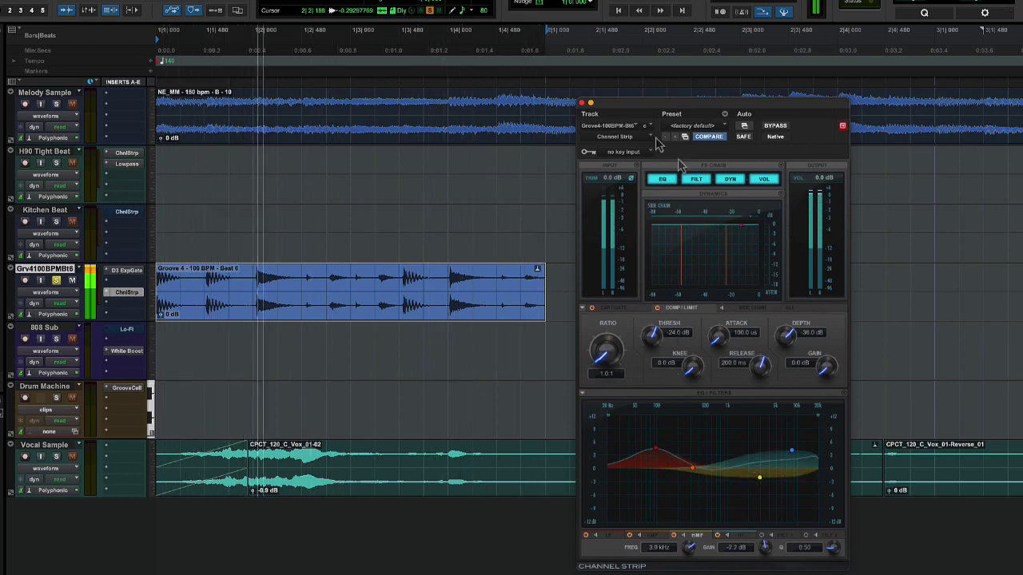
pyautogui.click(582, 104)
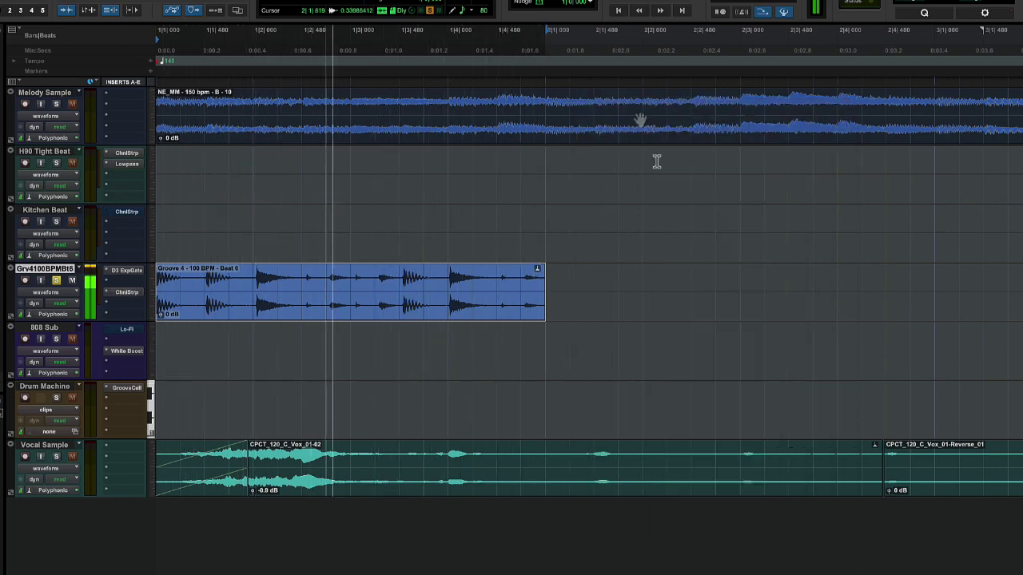
# Insert the stereo AIR Lo-Fi effect below Channel Strip on the Groove 4 track
pyautogui.click(119, 315)
pyautogui.moveTo(133, 317)
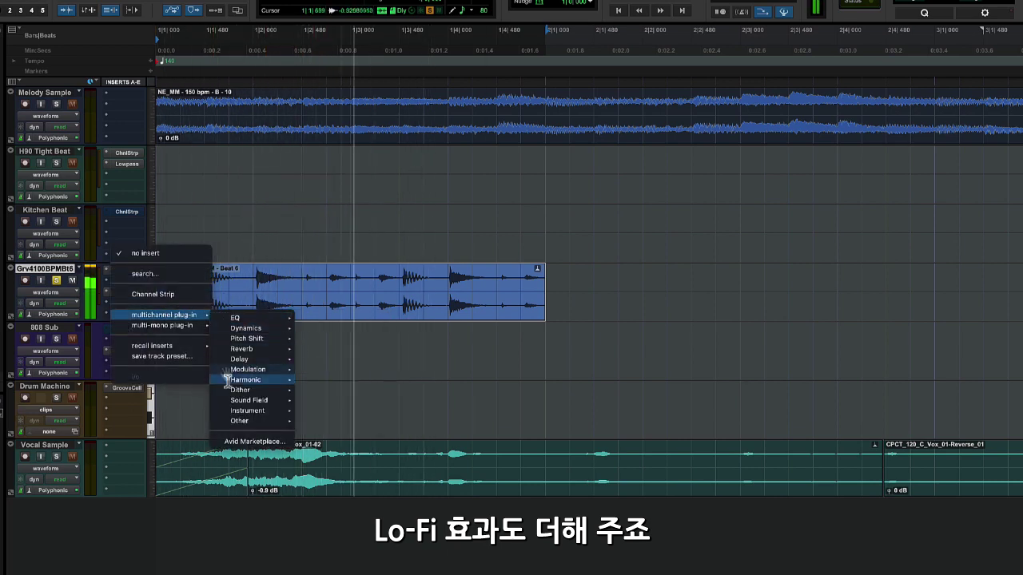
pyautogui.moveTo(264, 380)
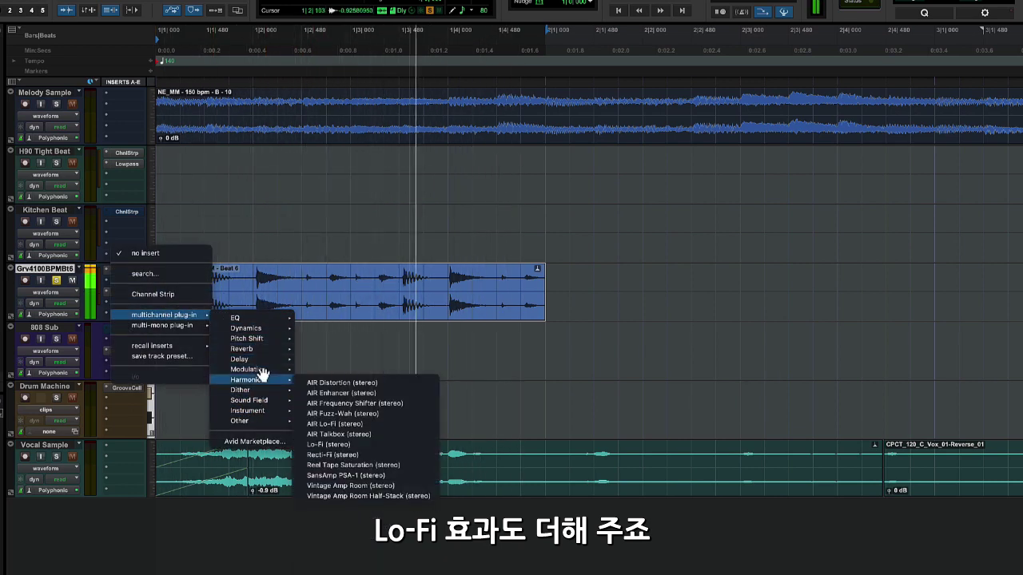
pyautogui.click(388, 430)
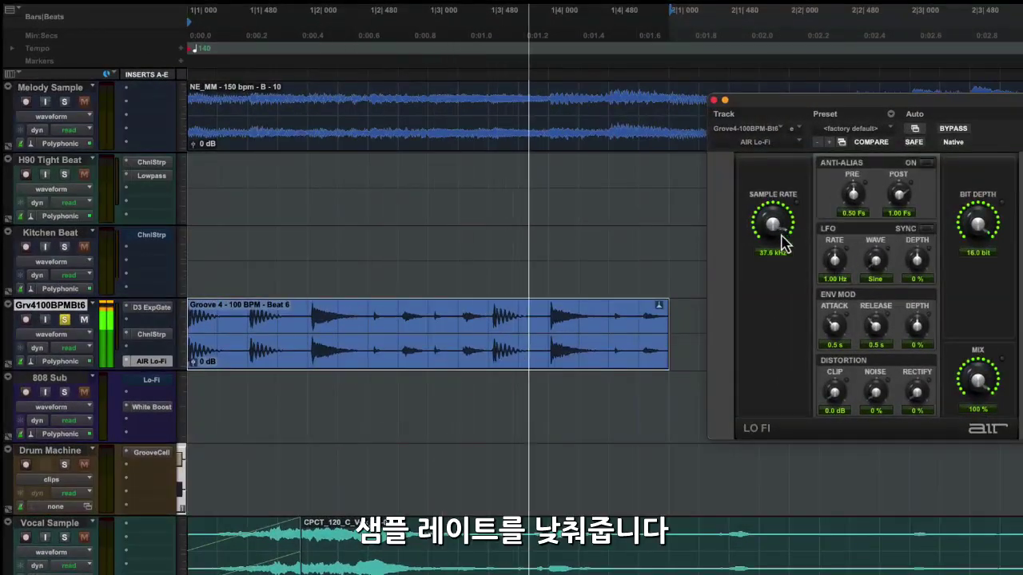
# Set AIR Lo-Fi's sample rate to 21.8 kHz and bit depth to 11.8 bit, then close the plug-in
pyautogui.moveTo(783, 244); pyautogui.dragTo(789, 265)
pyautogui.moveTo(984, 253); pyautogui.dragTo(989, 239)
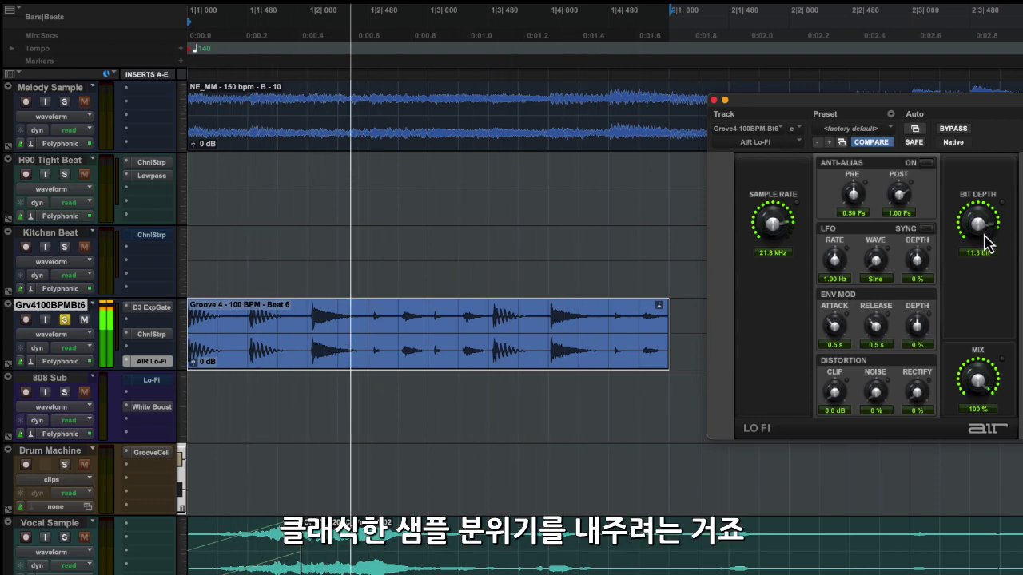
pyautogui.moveTo(951, 94); pyautogui.dragTo(962, 123)
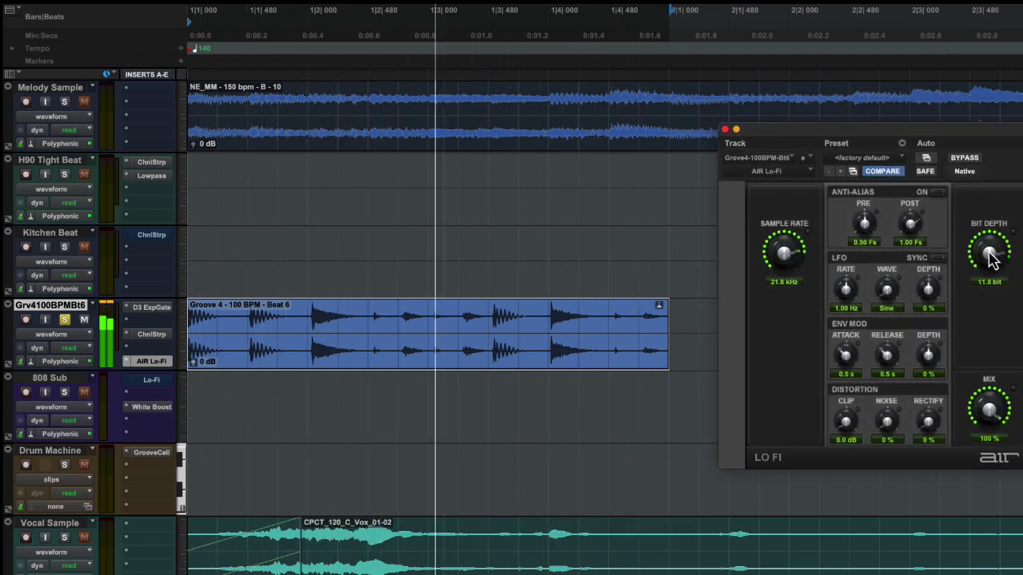
pyautogui.click(724, 129)
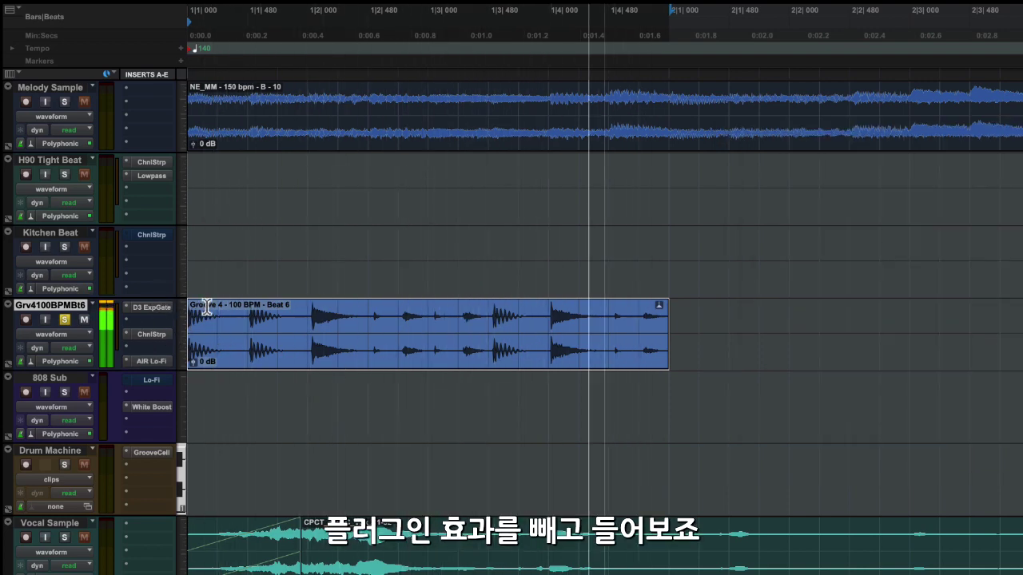
# Compare the loop with all of the Groove 4 track's plug-ins bypassed and active, then stop playback
pyautogui.keyDown('ctrl'); pyautogui.click(151, 308); pyautogui.keyUp('ctrl')
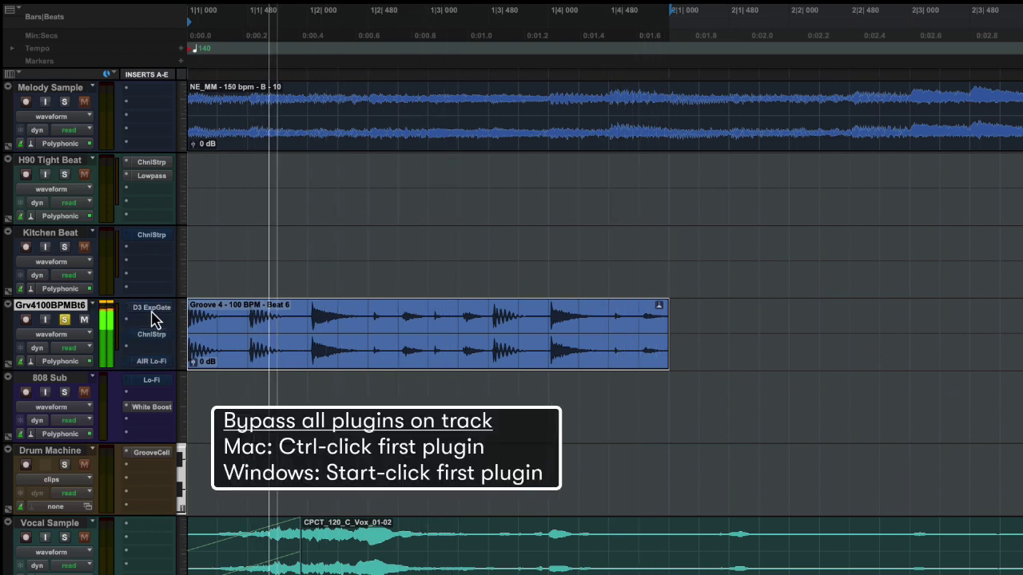
pyautogui.keyDown('ctrl'); pyautogui.click(152, 307); pyautogui.keyUp('ctrl')
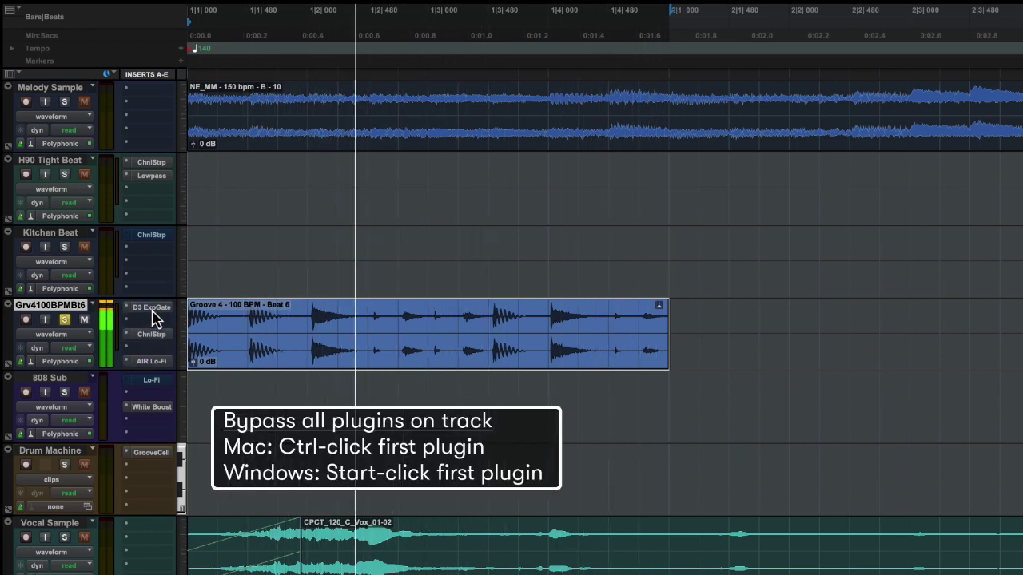
pyautogui.press('space')
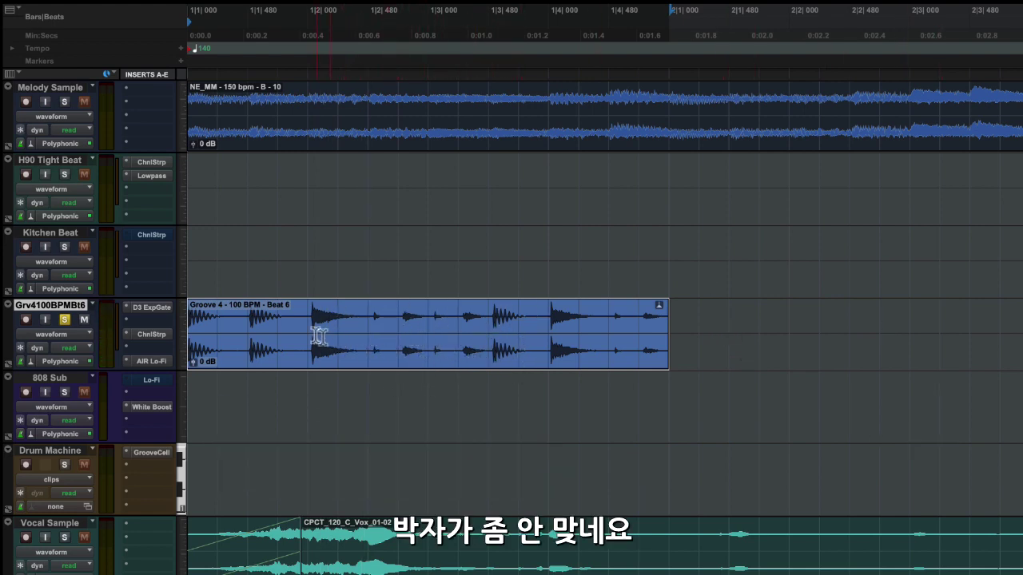
# Quantize the Beat 6 loop's transients to the grid and play the tightened loop
pyautogui.hotkey('ctrl', ']')
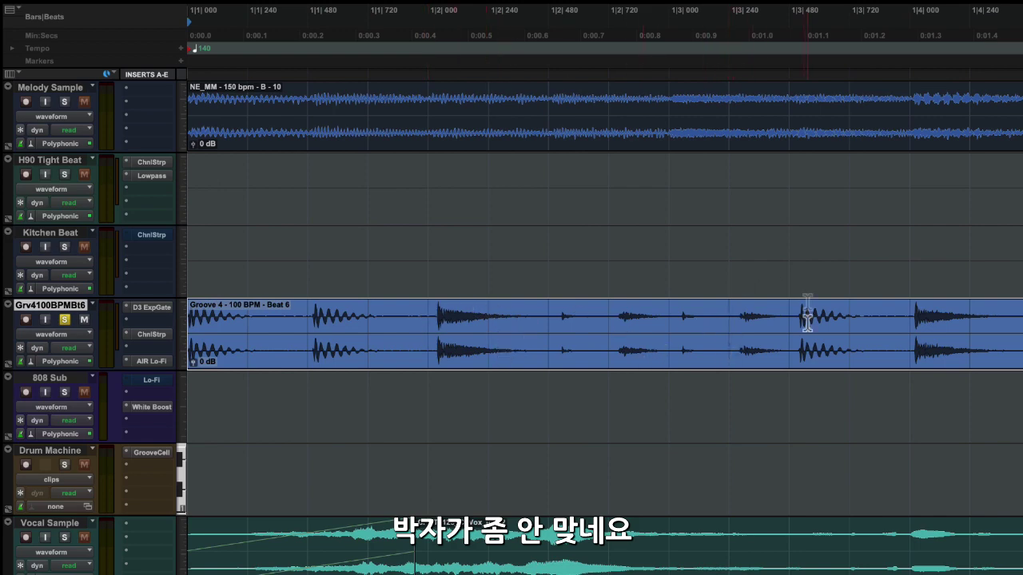
pyautogui.hotkey('ctrl', '[')
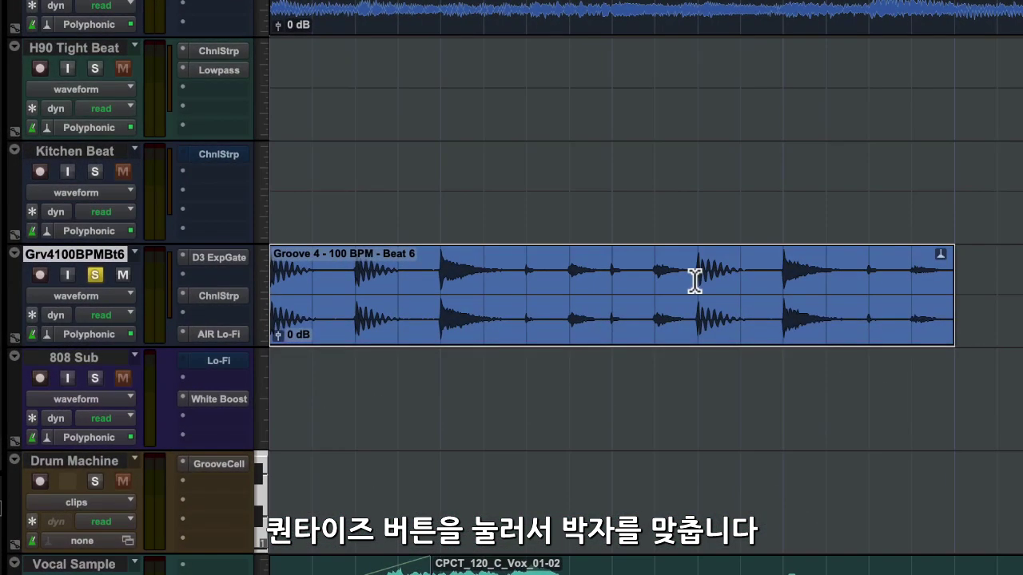
pyautogui.press('space')
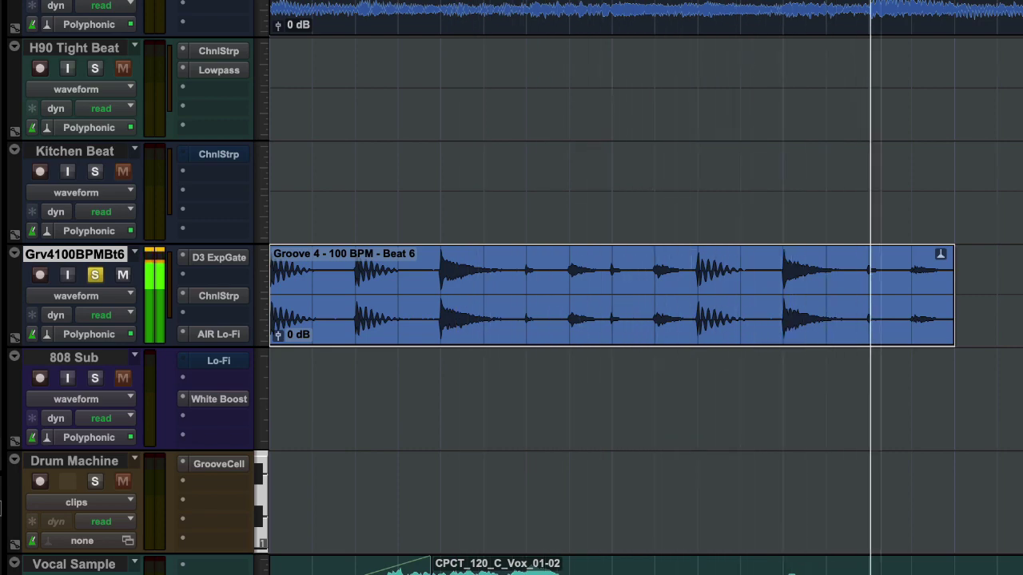
# Stop playback and duplicate the Groove 4 Beat 6 clip once so it also fills bar 2
pyautogui.hotkey('ctrl', '[')
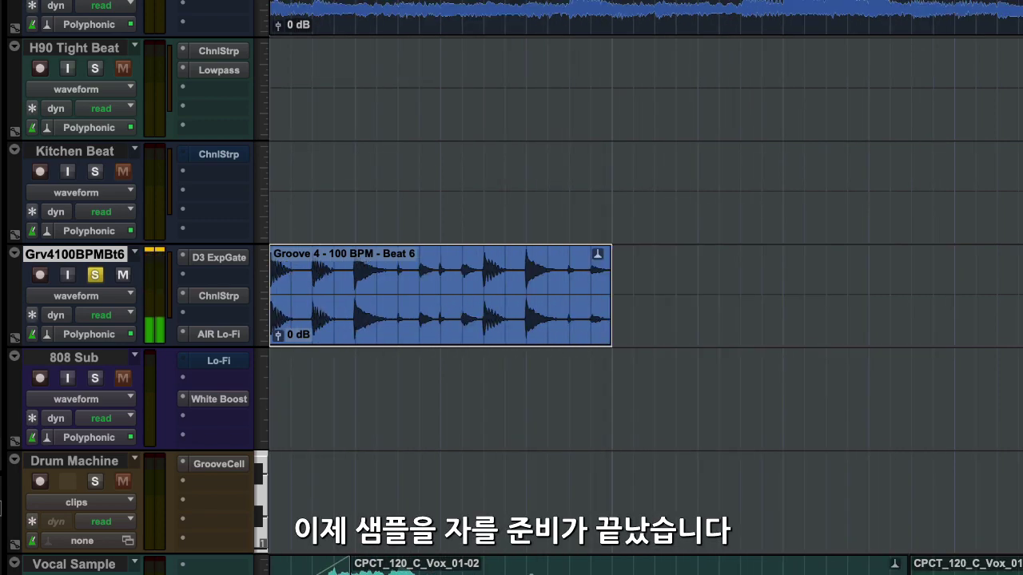
pyautogui.hotkey('ctrl', 'd')
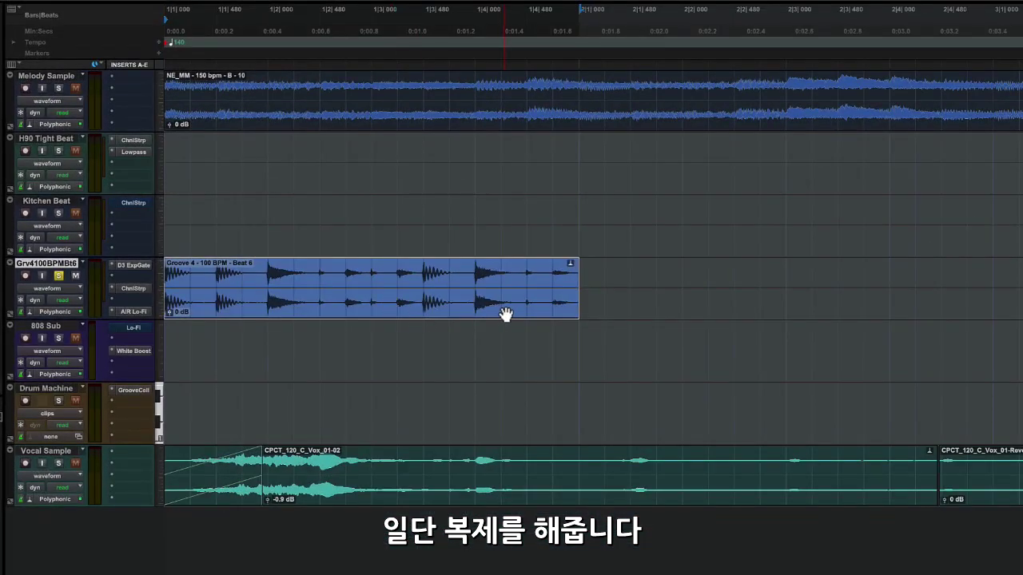
pyautogui.hotkey('ctrl', 'd')
# Try separating both Groove 4 Beat 6 clips on the grid with a 0 ms pre-separate amount, then undo the separation
pyautogui.moveTo(215, 275); pyautogui.dragTo(276, 317)
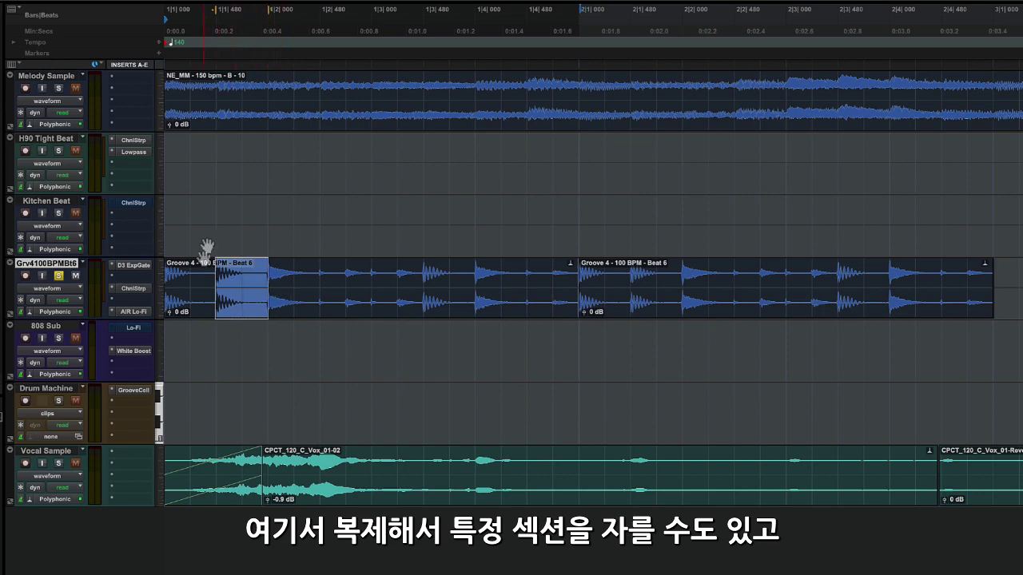
pyautogui.click(292, 235)
pyautogui.click(267, 299)
pyautogui.keyDown('shift'); pyautogui.click(757, 300); pyautogui.keyUp('shift')
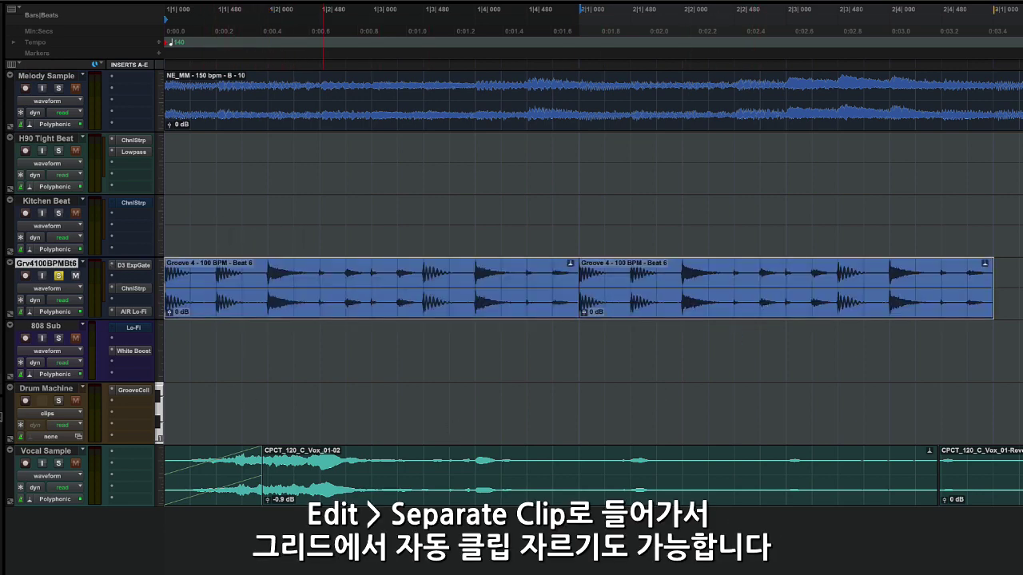
pyautogui.click(24, 0)
pyautogui.moveTo(101, 270)
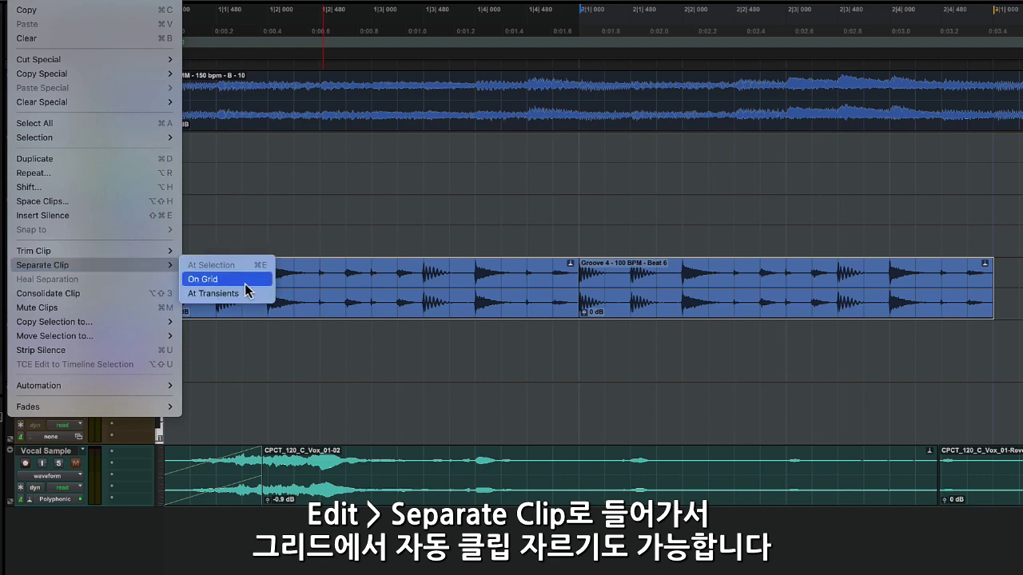
pyautogui.press('Return')
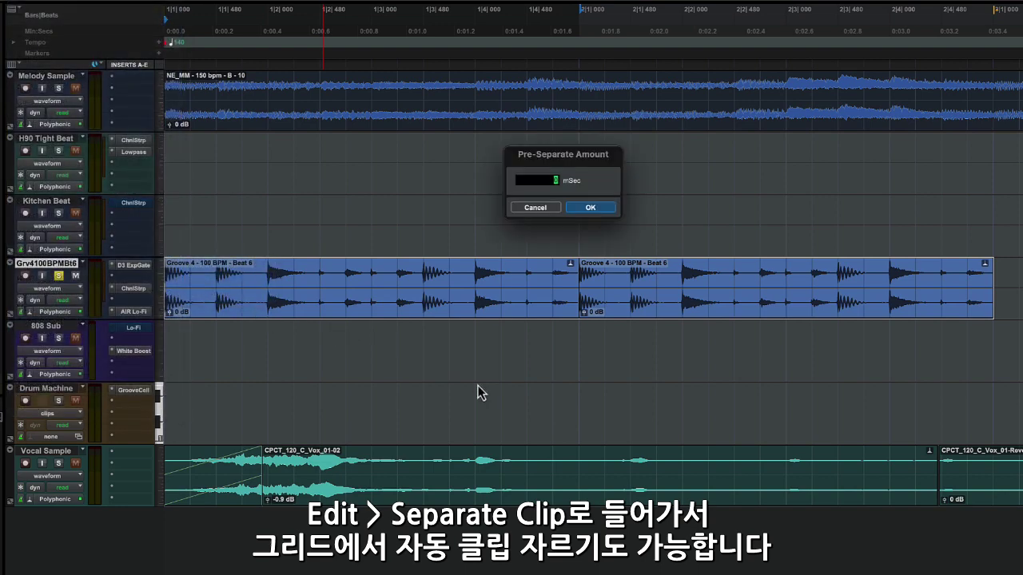
pyautogui.click(589, 209)
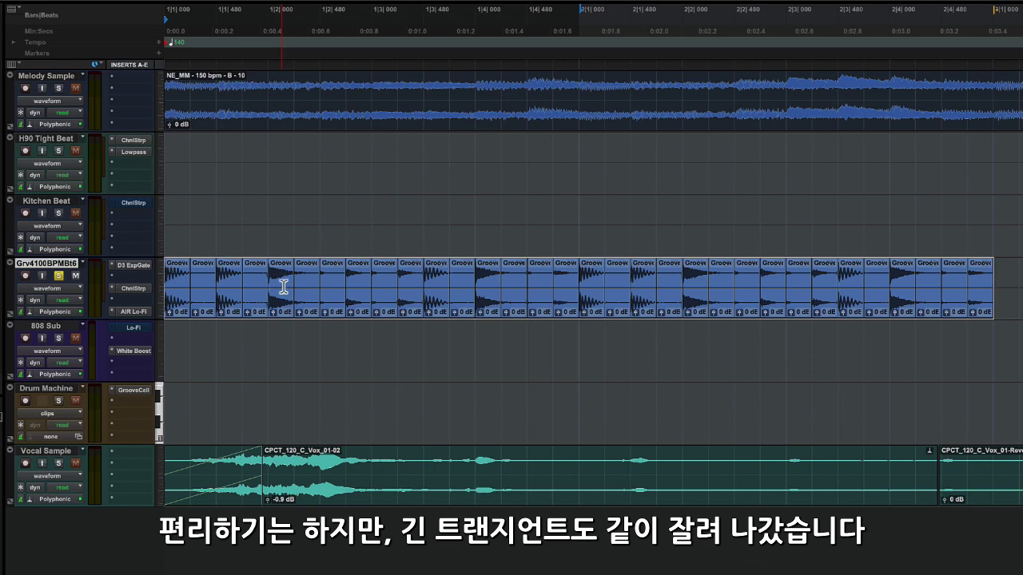
pyautogui.hotkey('ctrl', 'z')
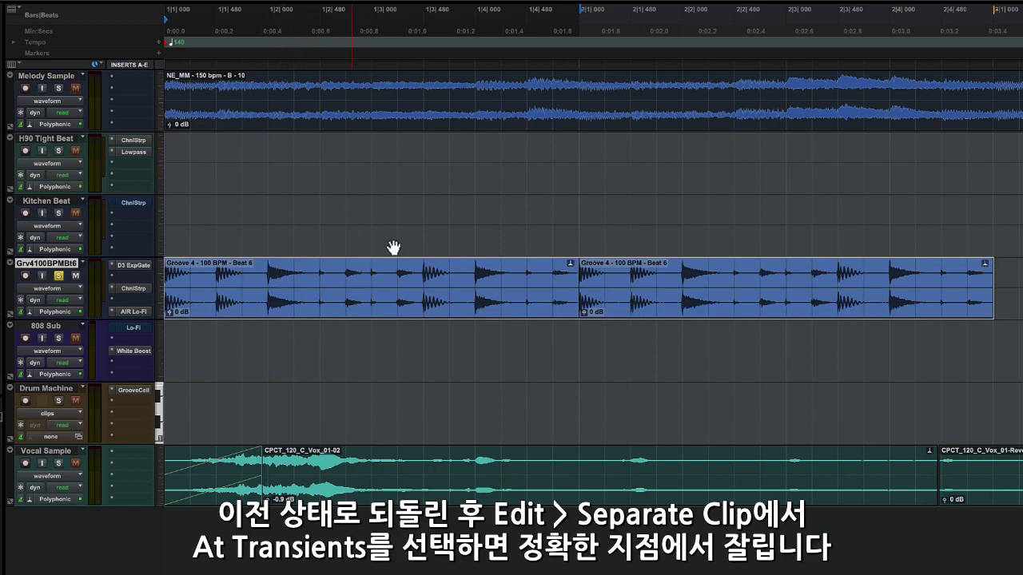
# Separate both Groove 4 Beat 6 clips at their transients
pyautogui.click(32, 0)
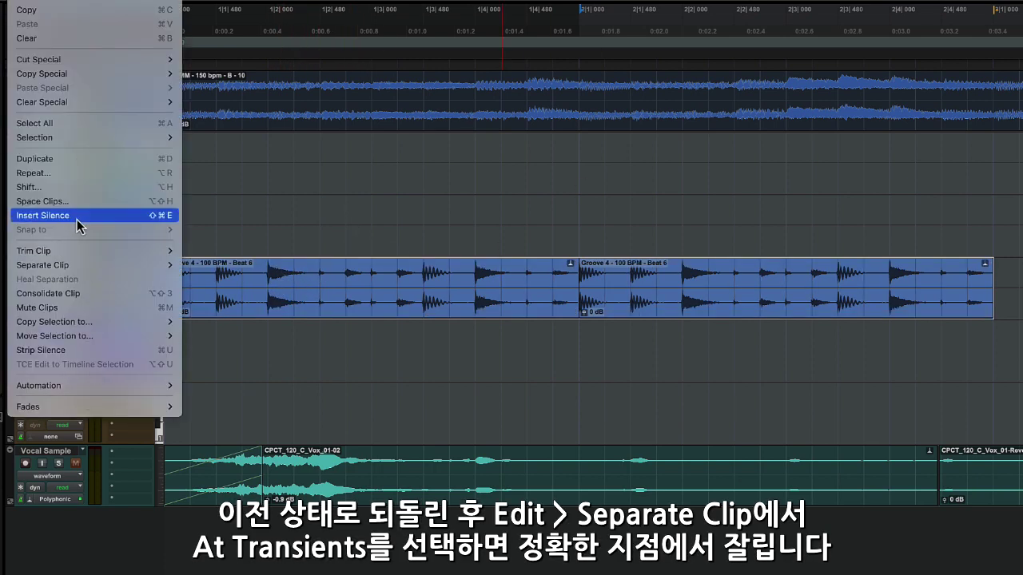
pyautogui.moveTo(92, 265)
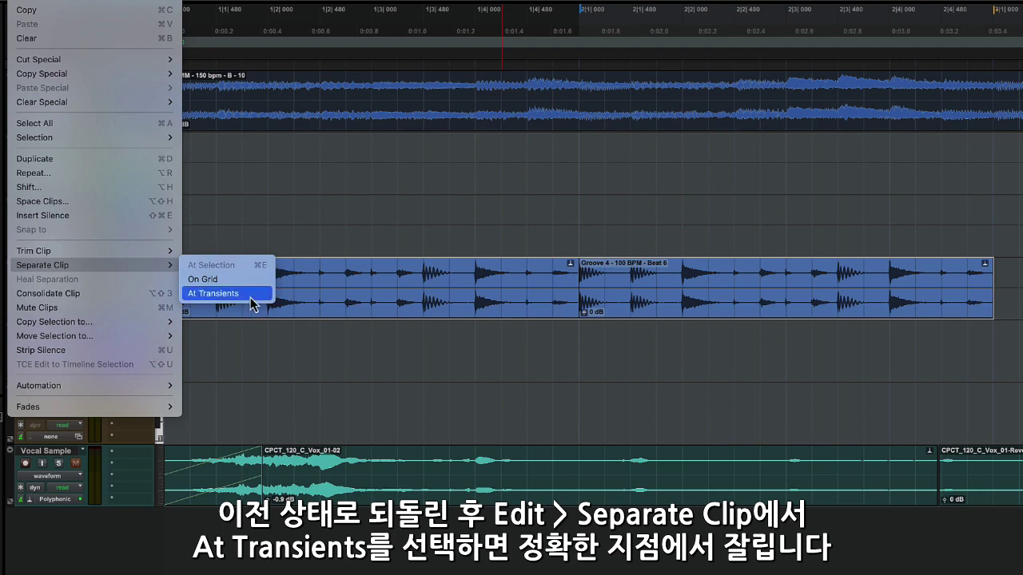
pyautogui.click(253, 304)
pyautogui.click(589, 208)
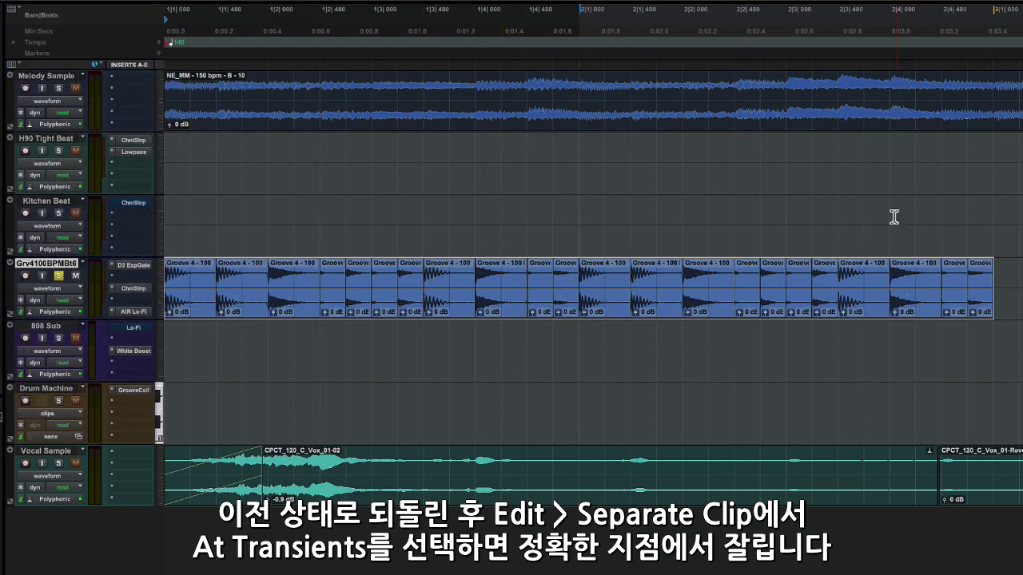
pyautogui.click(246, 219)
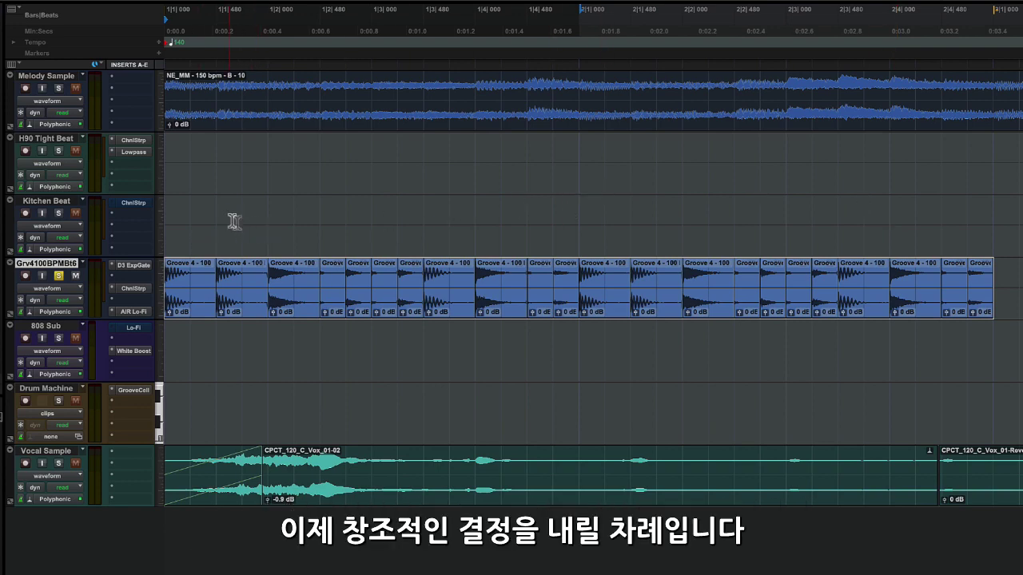
# Delete the double-kick slice at 1|1|480 on the Groove 4 track and play the result
pyautogui.press('space')
pyautogui.press('space')
pyautogui.click(234, 342)
pyautogui.click(237, 311)
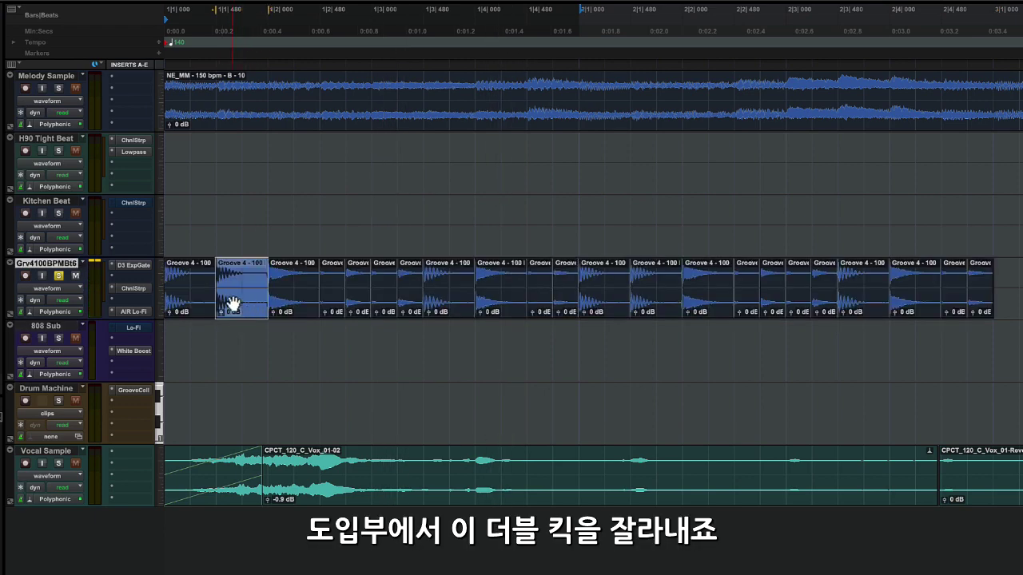
pyautogui.press('Delete')
pyautogui.press('space')
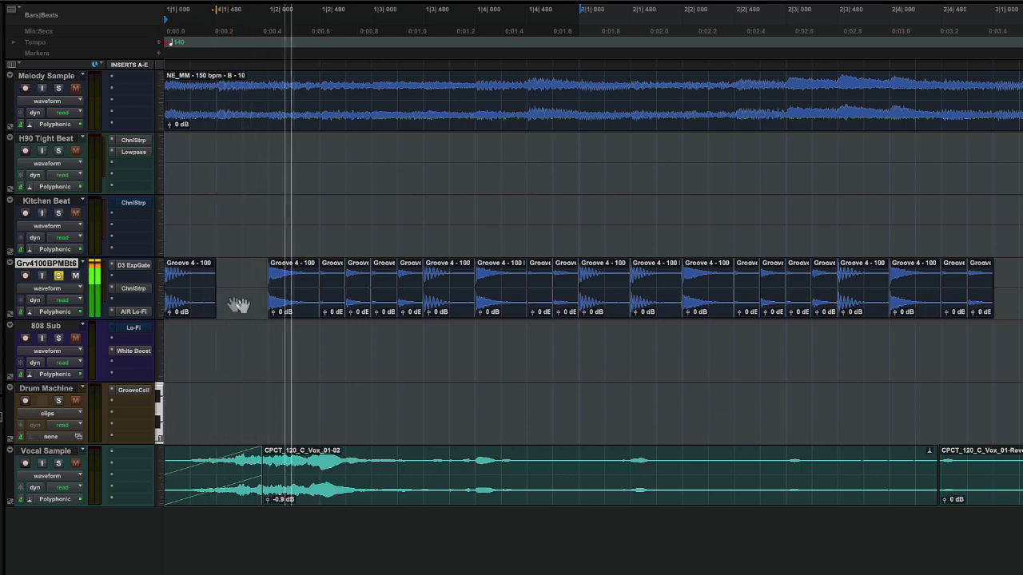
pyautogui.press('space')
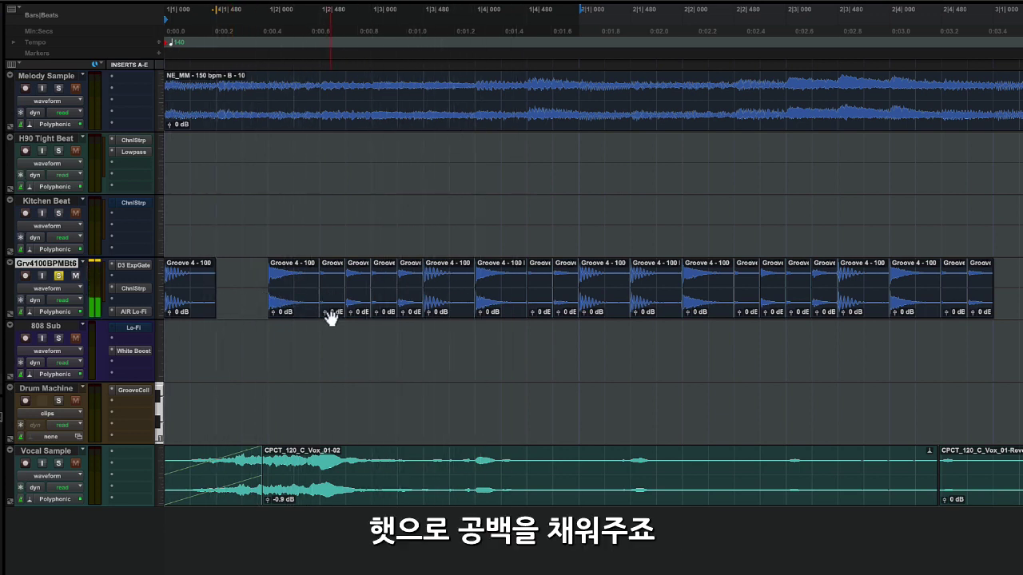
# Copy the hi-hat slice at 1|2|480 into the gap at 1|1|480 and play it back
pyautogui.click(332, 316)
pyautogui.moveTo(255, 313); pyautogui.dragTo(228, 316)
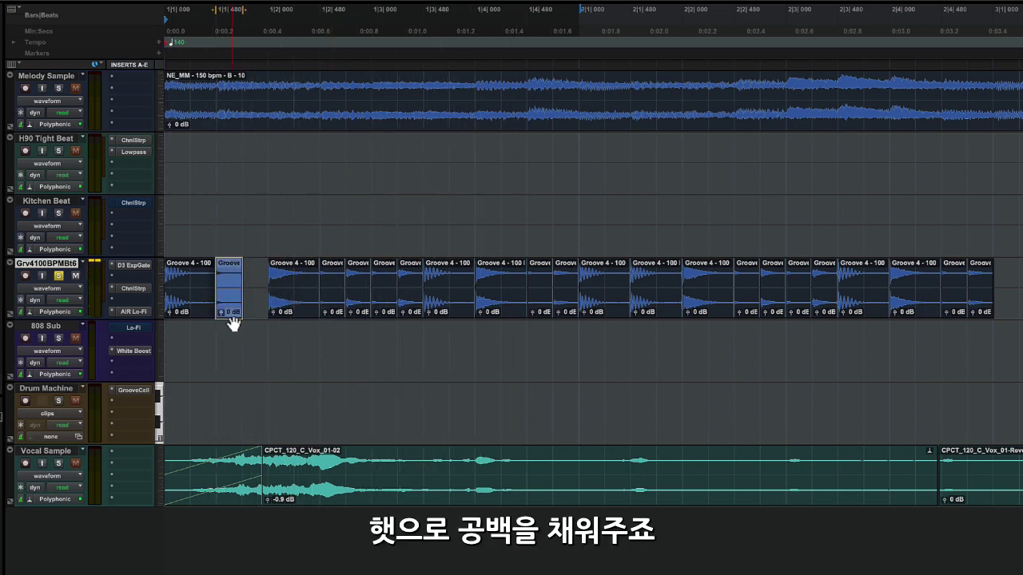
pyautogui.press('space')
pyautogui.press('space')
# Copy the opening kick slice to 1|3|000 on the Groove 4 track and play the pattern
pyautogui.click(201, 318)
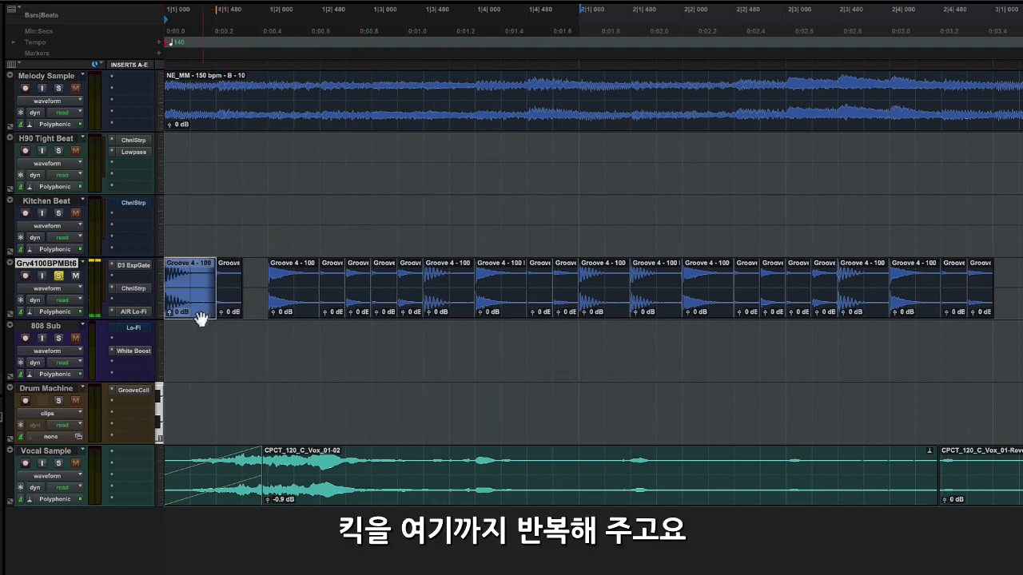
pyautogui.moveTo(197, 310); pyautogui.dragTo(410, 314)
pyautogui.press('space')
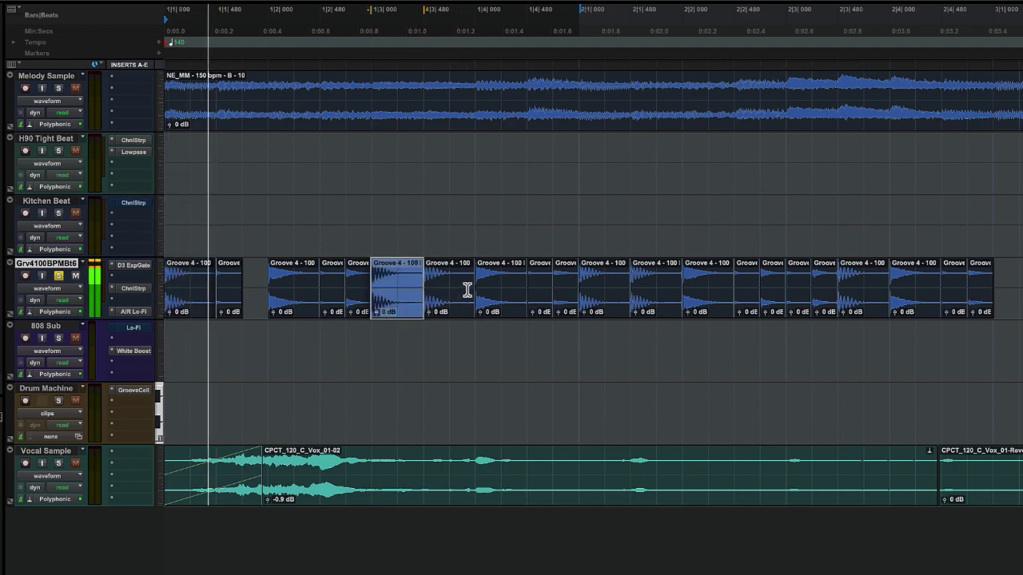
pyautogui.press('space')
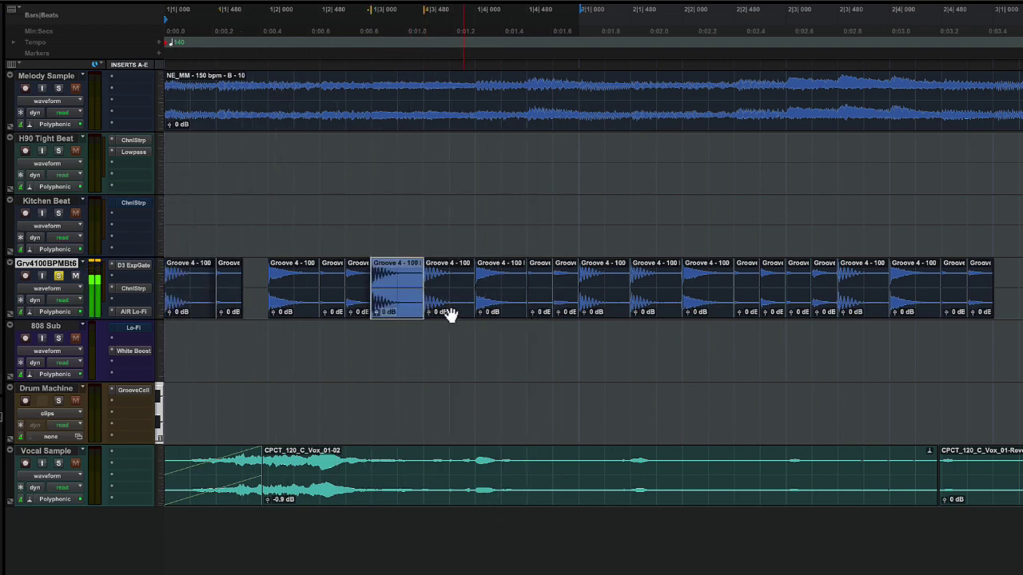
# Copy the snare slice at 1|2|000 over the slice at 1|3|480 and listen to the change
pyautogui.click(282, 314)
pyautogui.moveTo(293, 314); pyautogui.dragTo(448, 314)
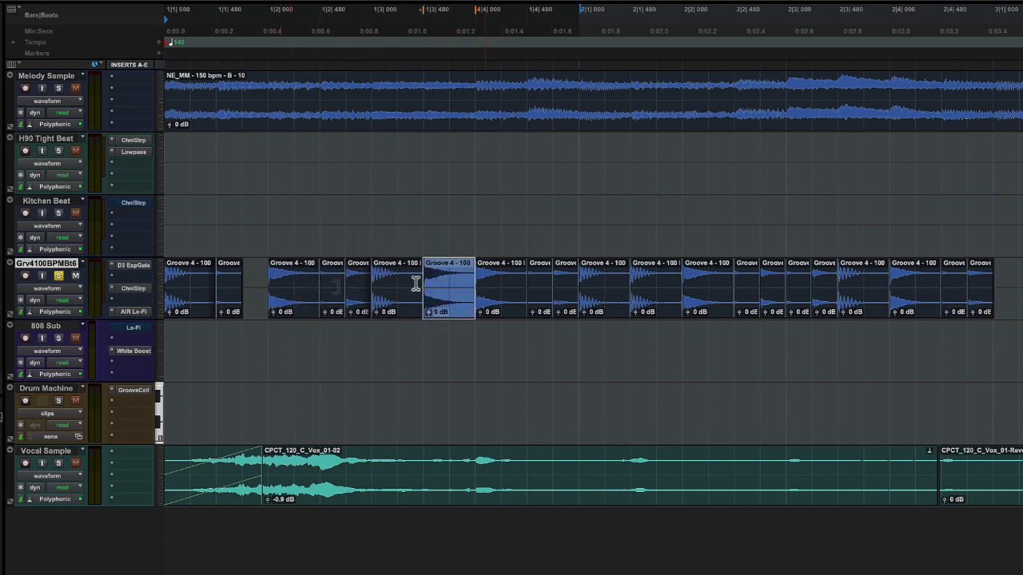
pyautogui.press('space')
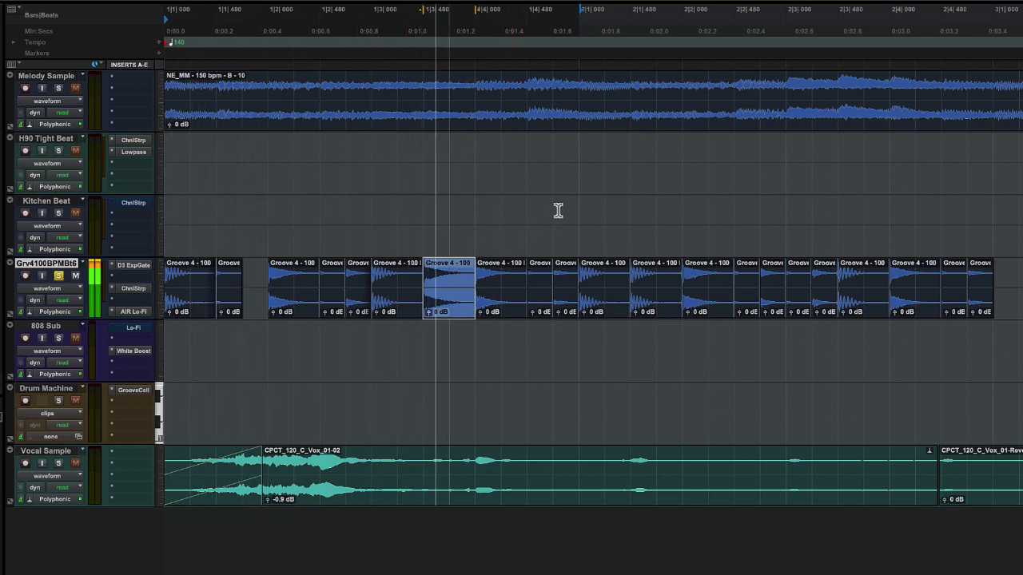
pyautogui.press('space')
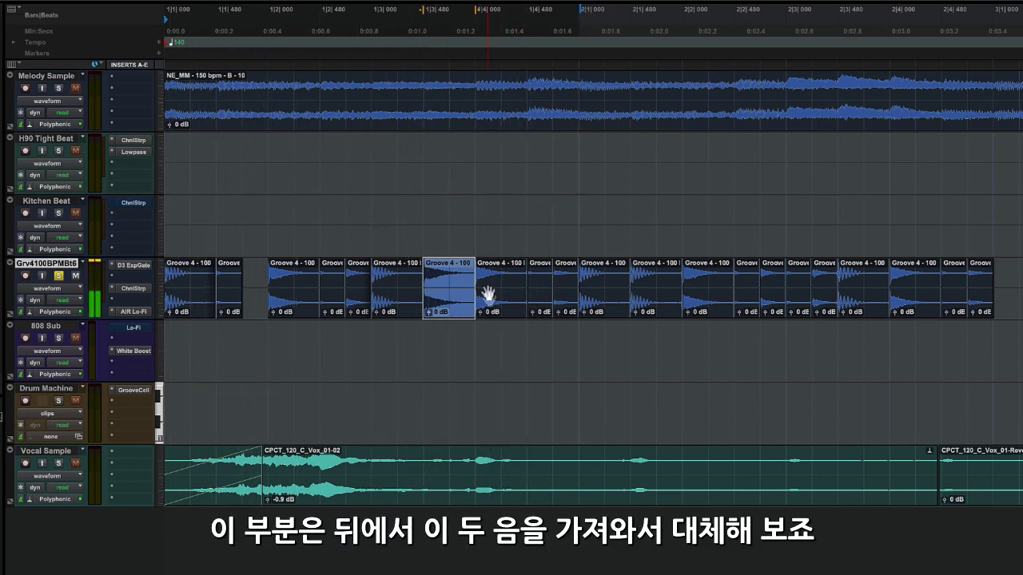
# Replace the slice at 1|4|000 with a copy of the two short slices starting at 2|2|480 and play it
pyautogui.click(495, 317)
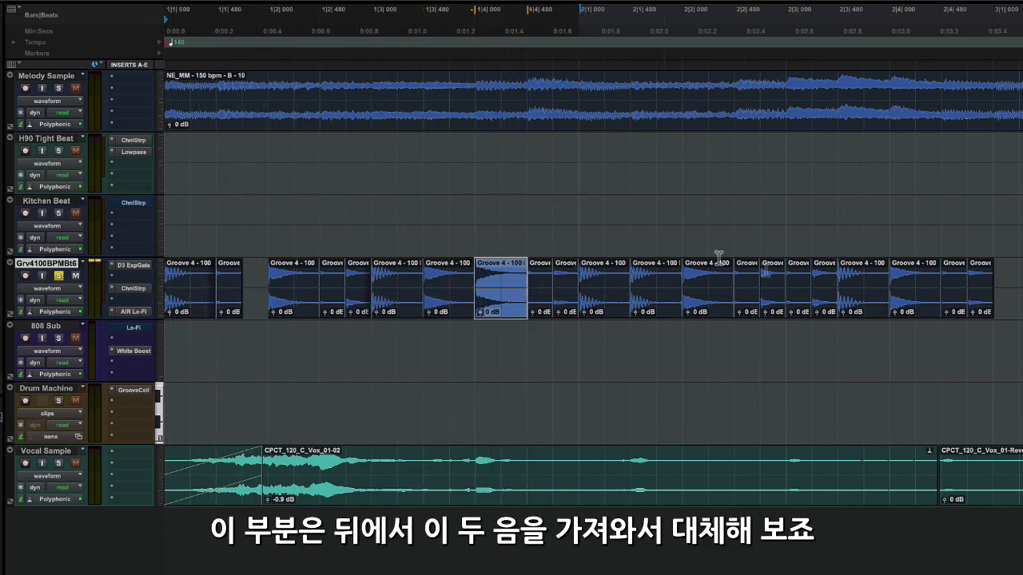
pyautogui.click(747, 308)
pyautogui.moveTo(740, 312); pyautogui.dragTo(481, 311)
pyautogui.press('space')
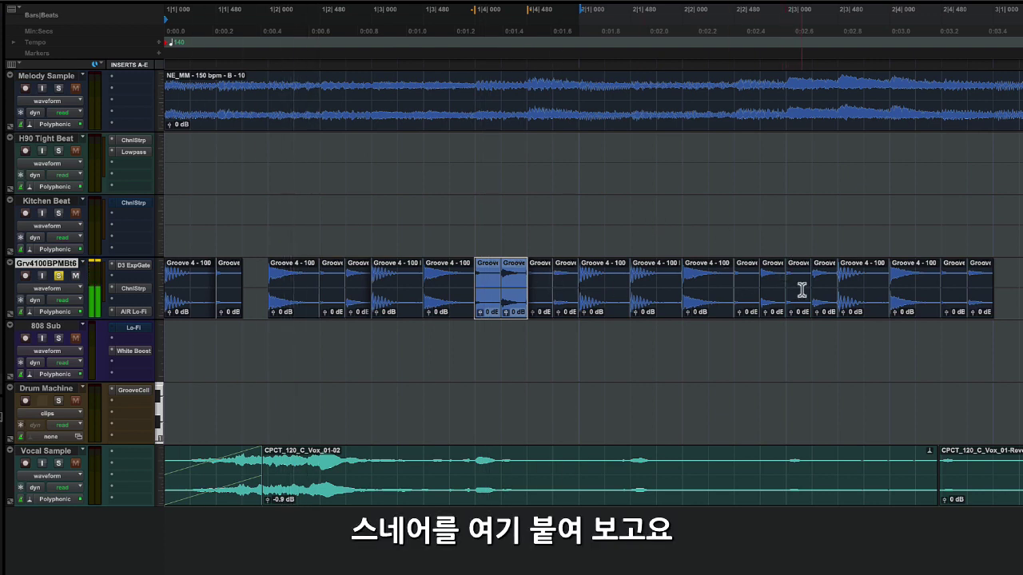
# Copy the snare slice at 2|2|720 to the end of bar 1, lower its clip gain to -3.8 dB and play the loop
pyautogui.click(769, 309)
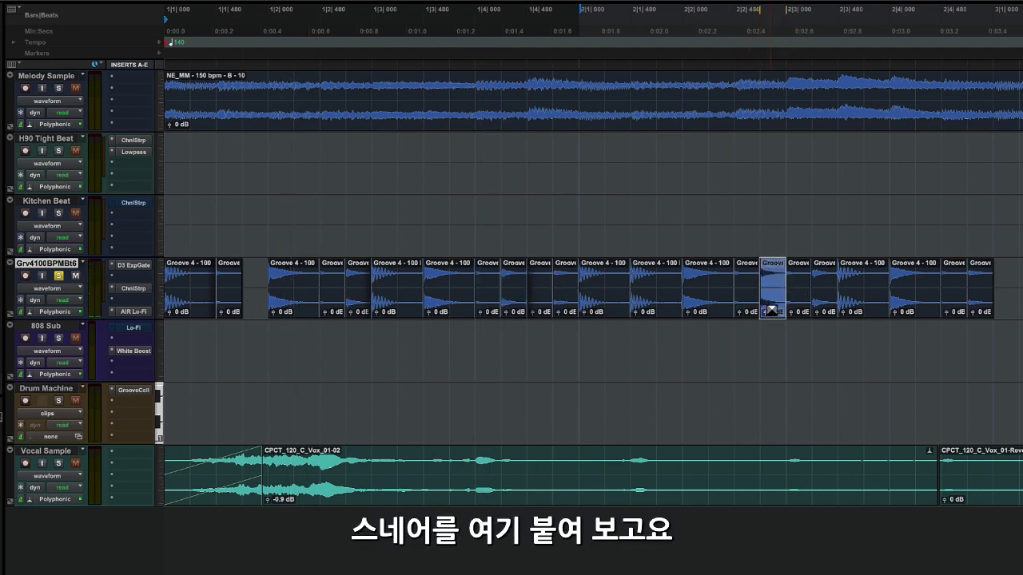
pyautogui.click(578, 300)
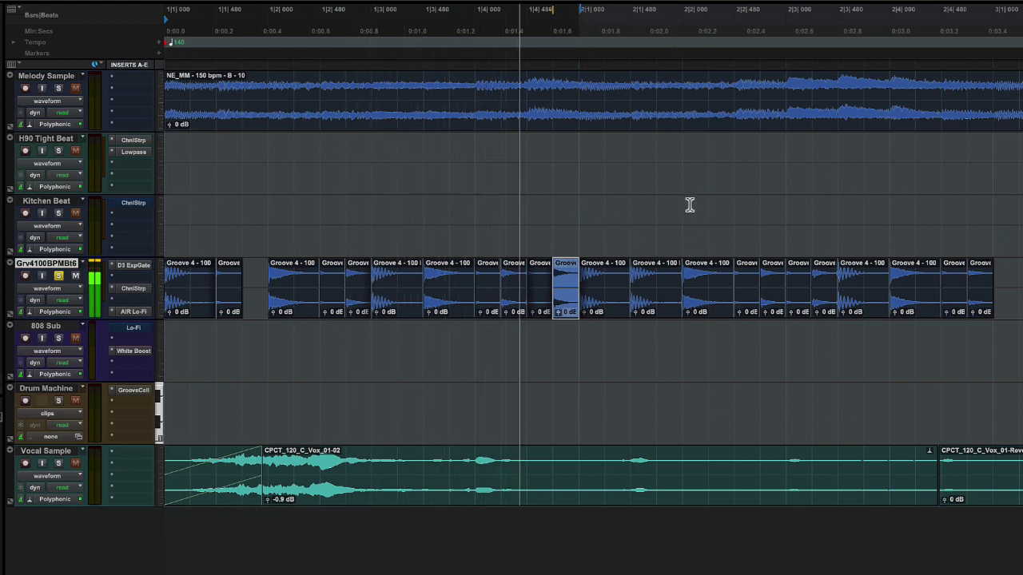
pyautogui.click(559, 314)
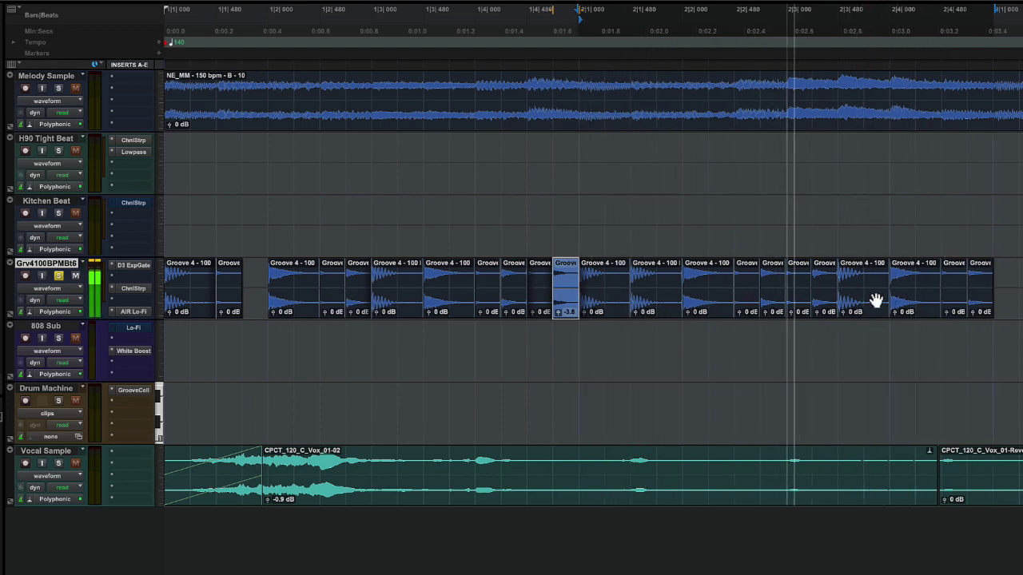
pyautogui.press('space')
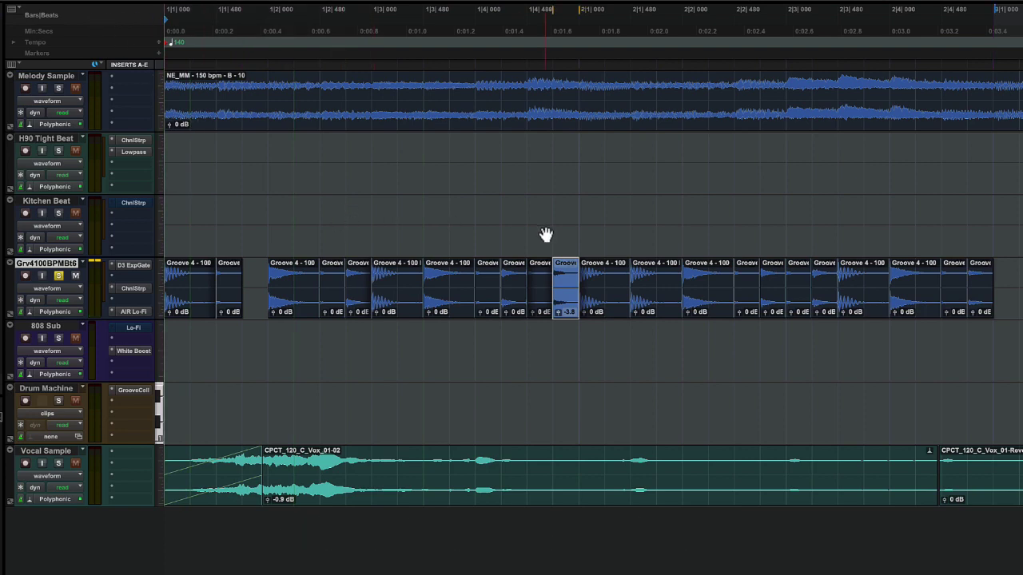
pyautogui.press('space')
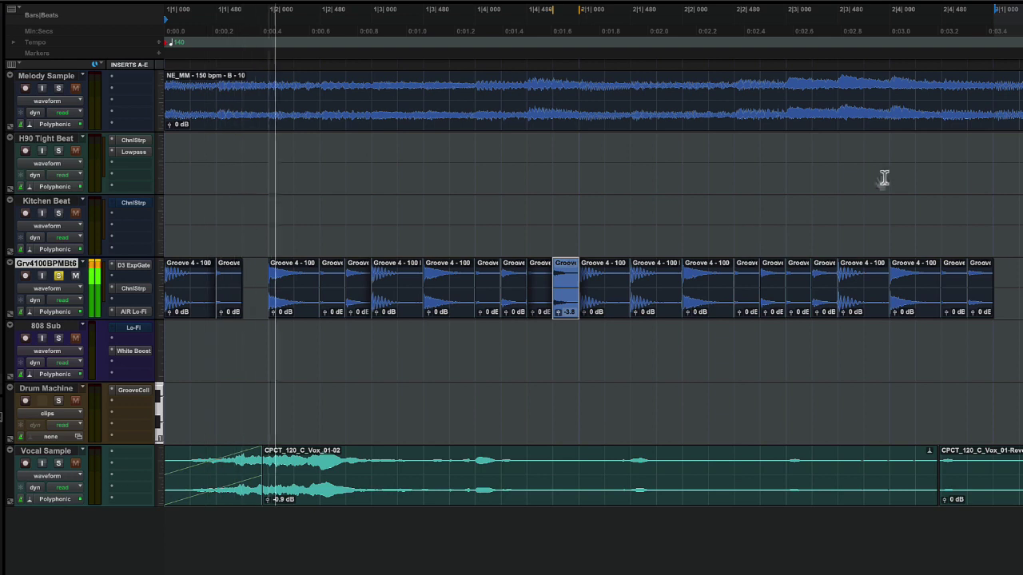
pyautogui.press('space')
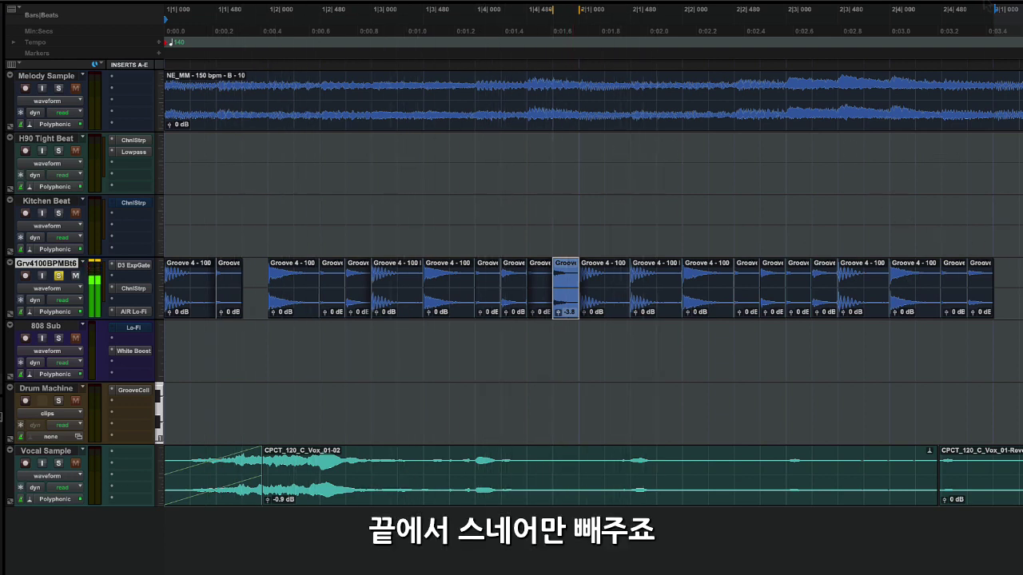
# Delete the last snare slice at the end of bar 2 and play the edited break
pyautogui.click(980, 306)
pyautogui.press('Delete')
pyautogui.press('space')
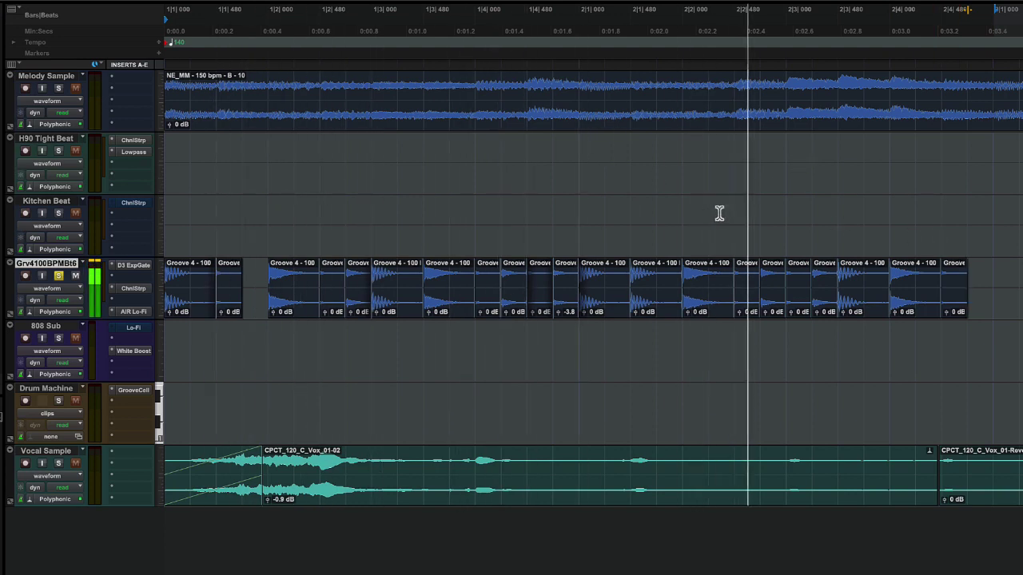
pyautogui.press('space')
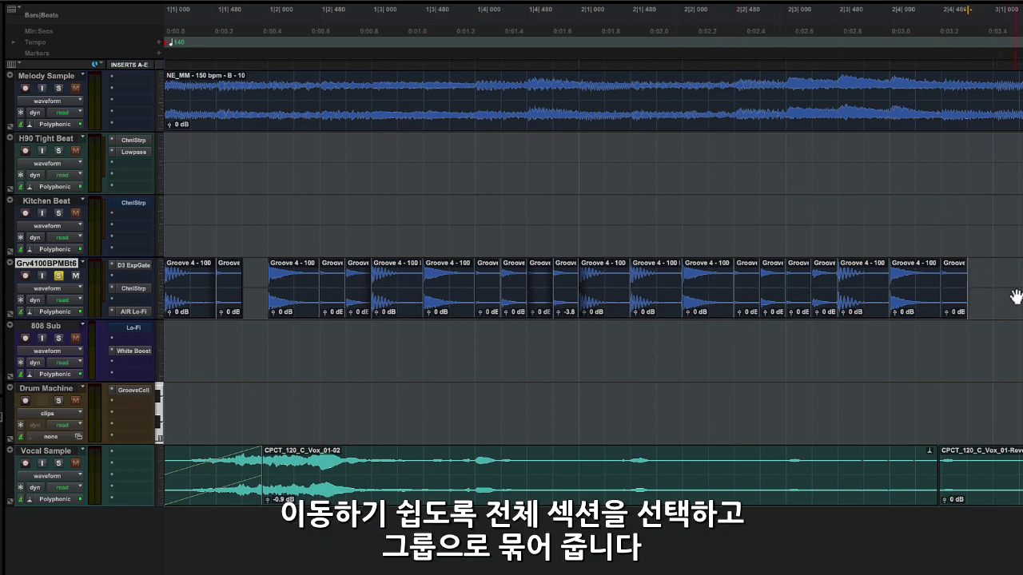
# Group all the Groove 4 slices across bars 1 and 2 into a single clip group
pyautogui.moveTo(996, 280); pyautogui.dragTo(156, 306)
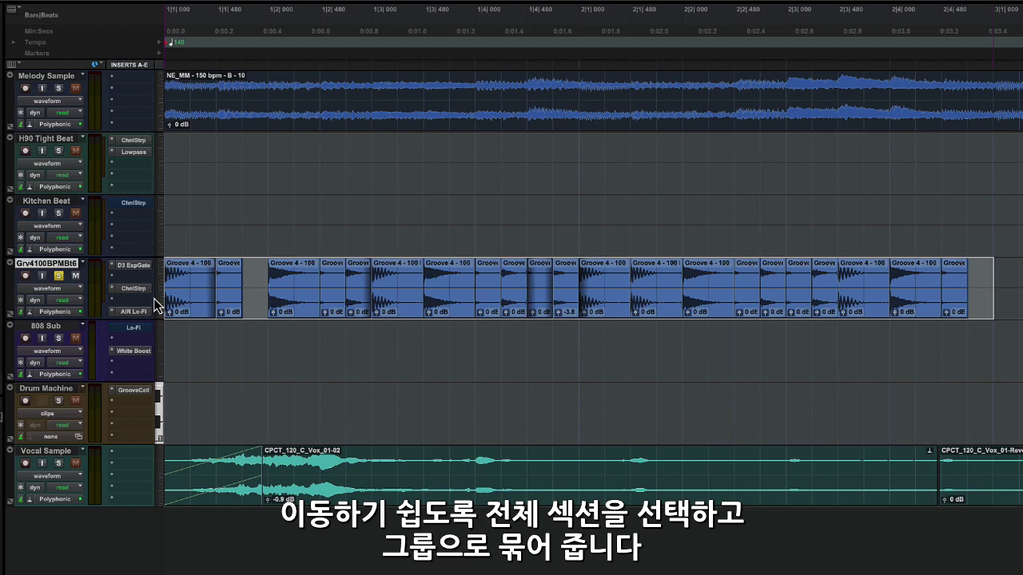
pyautogui.rightClick(667, 317)
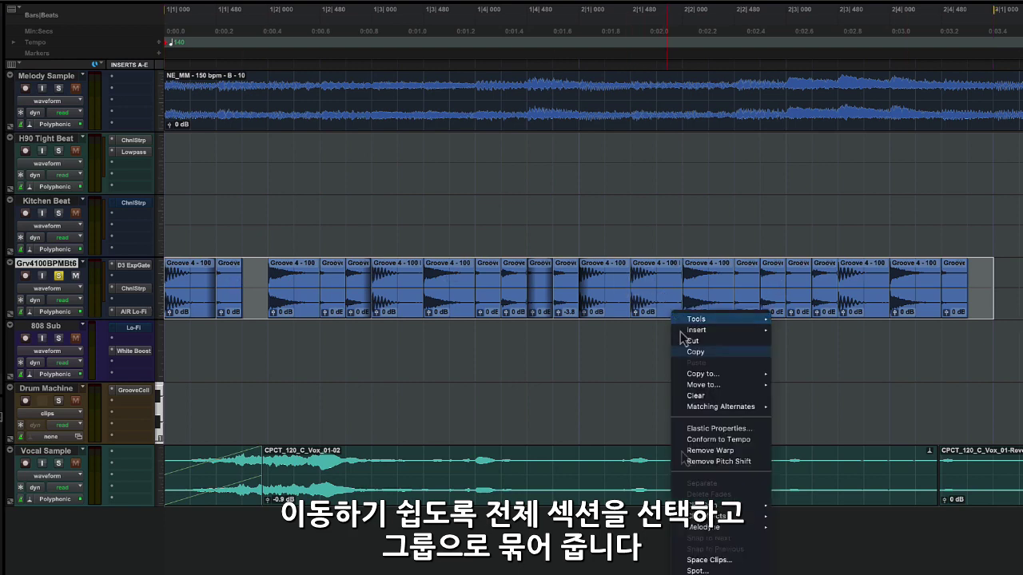
pyautogui.click(705, 522)
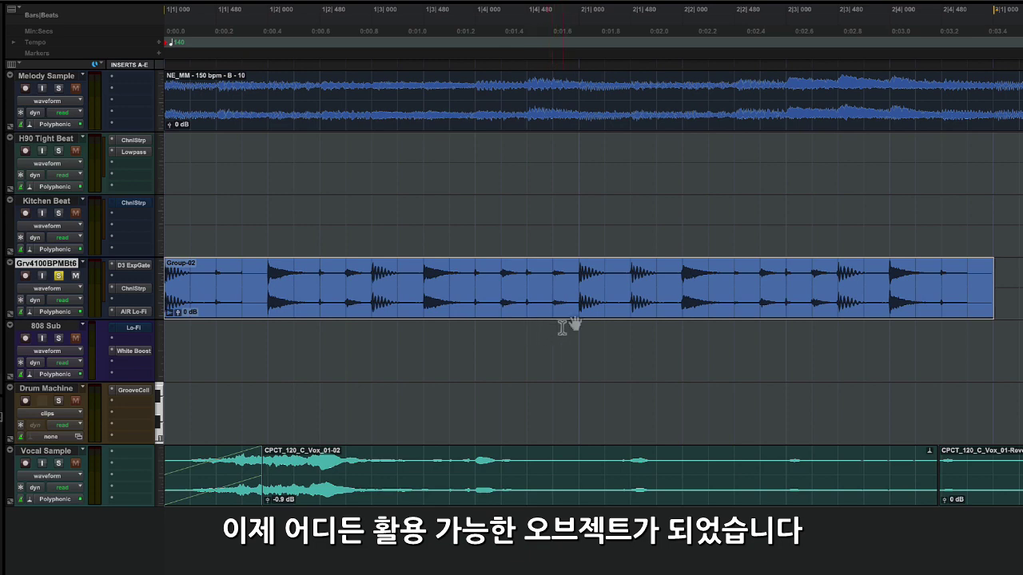
# Rename the new two-bar clip group on the Groove 4 track as Drum Break
pyautogui.doubleClick(523, 318)
pyautogui.write('D')
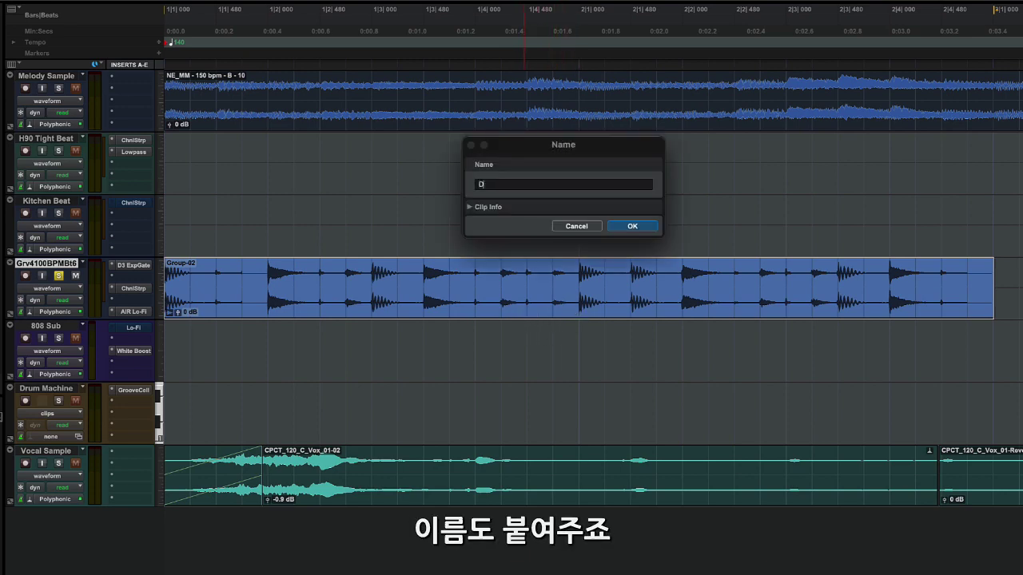
pyautogui.write('rum Break')
pyautogui.press('Return')
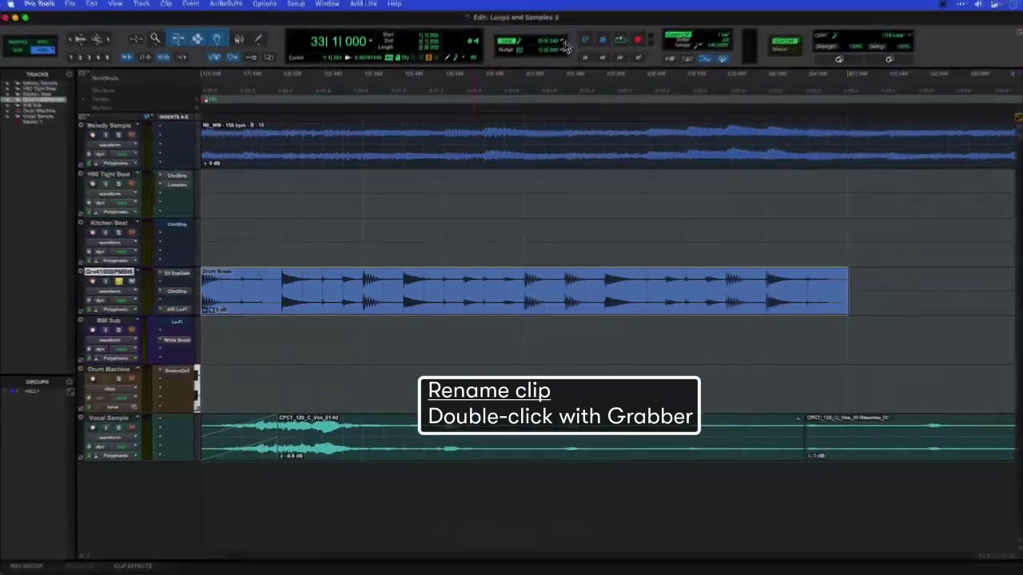
# Set the grid to one bar and move the Drum Break clip along its track to start at bar 33
pyautogui.click(551, 43)
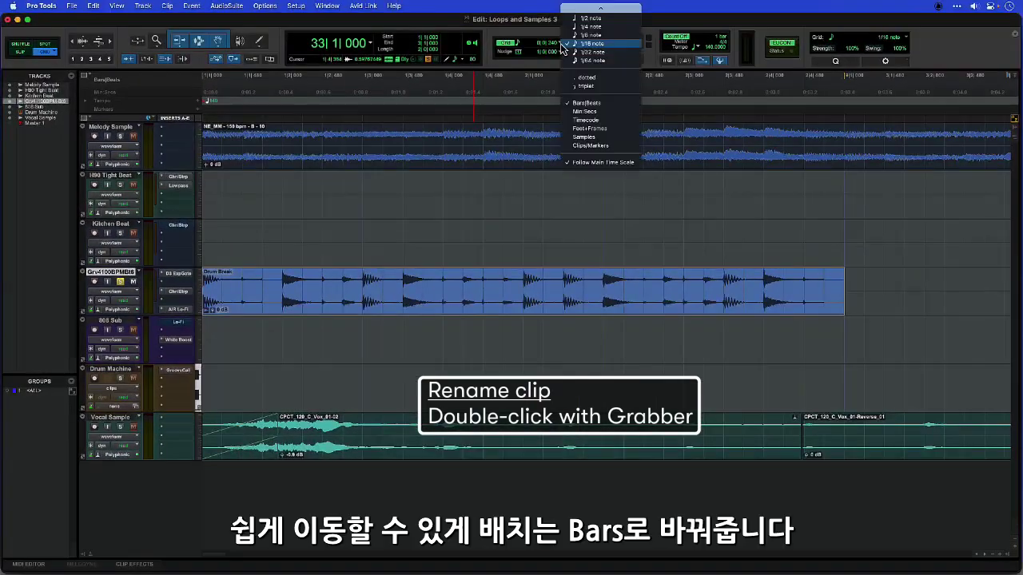
pyautogui.click(589, 9)
pyautogui.press('r')
pyautogui.press('r')
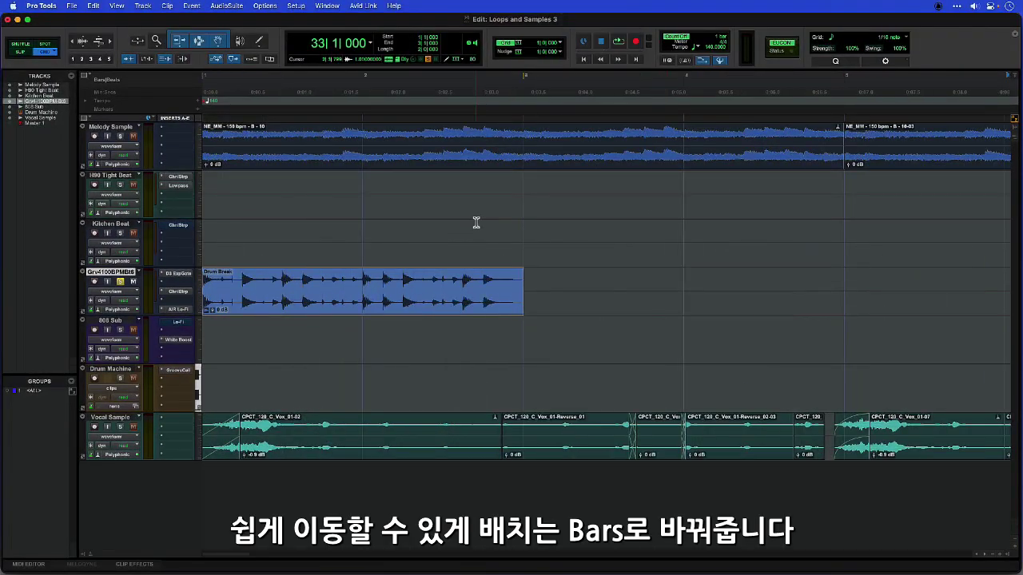
pyautogui.press('r')
pyautogui.moveTo(222, 312); pyautogui.dragTo(731, 310)
pyautogui.scroll(2, 774, 316)
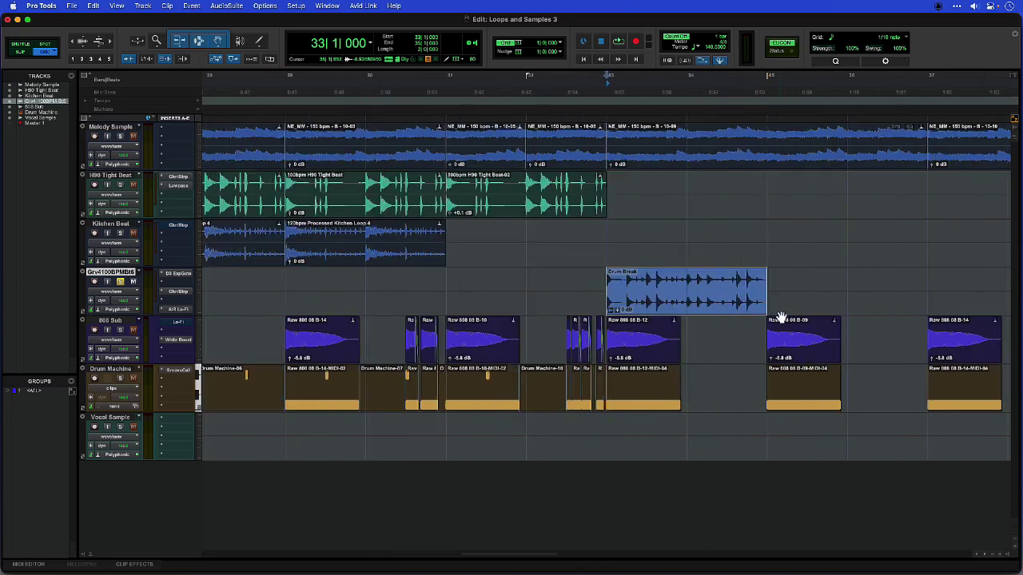
pyautogui.hscroll(5, 778, 319)
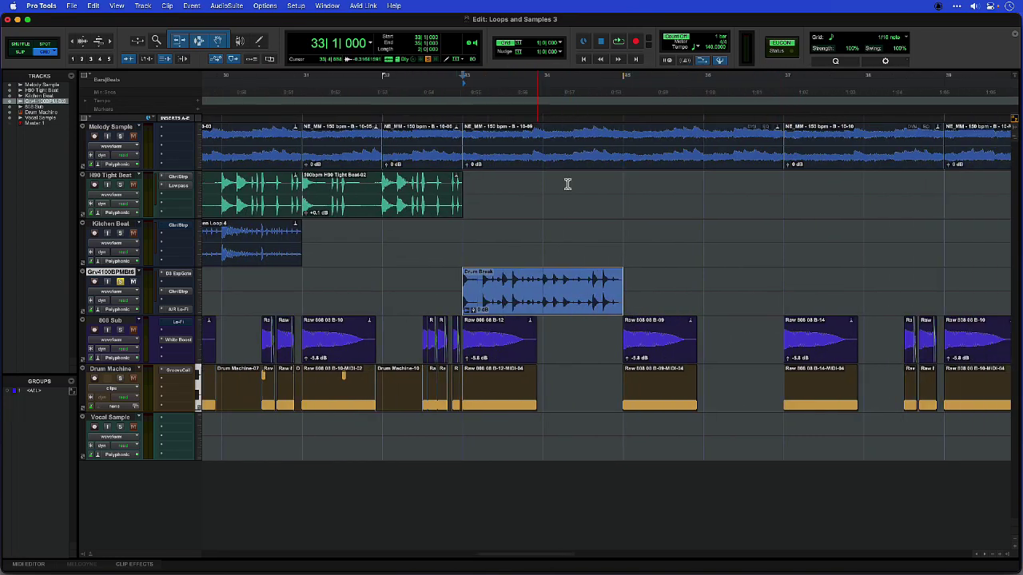
pyautogui.hscroll(3, 568, 184)
# Duplicate the Drum Break clip three times to fill bars 33 to 41 and play the section from bar 33
pyautogui.press('space')
pyautogui.press('space')
pyautogui.press('space')
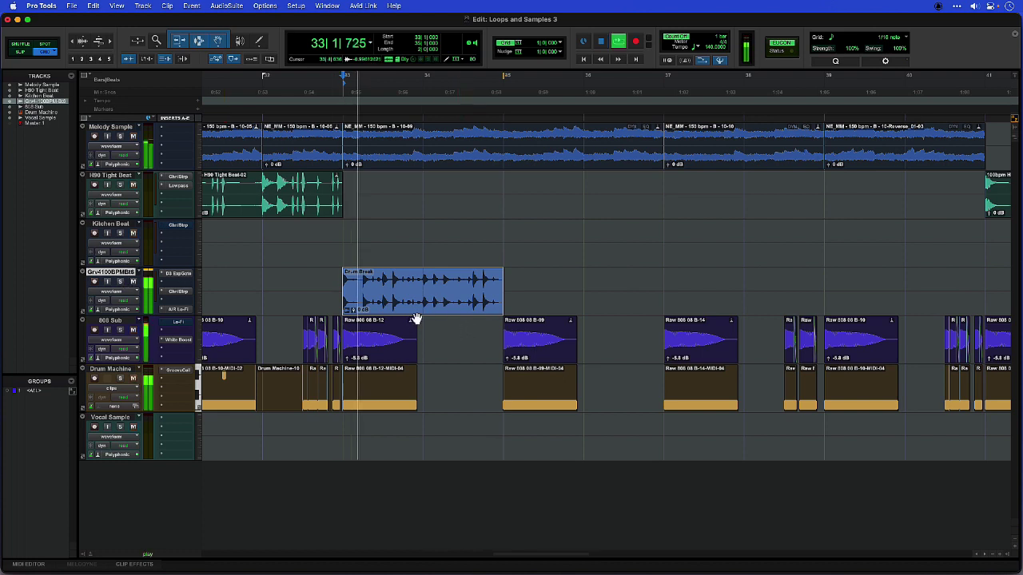
pyautogui.press('super+d')
pyautogui.press('super+d')
pyautogui.press('super+d')
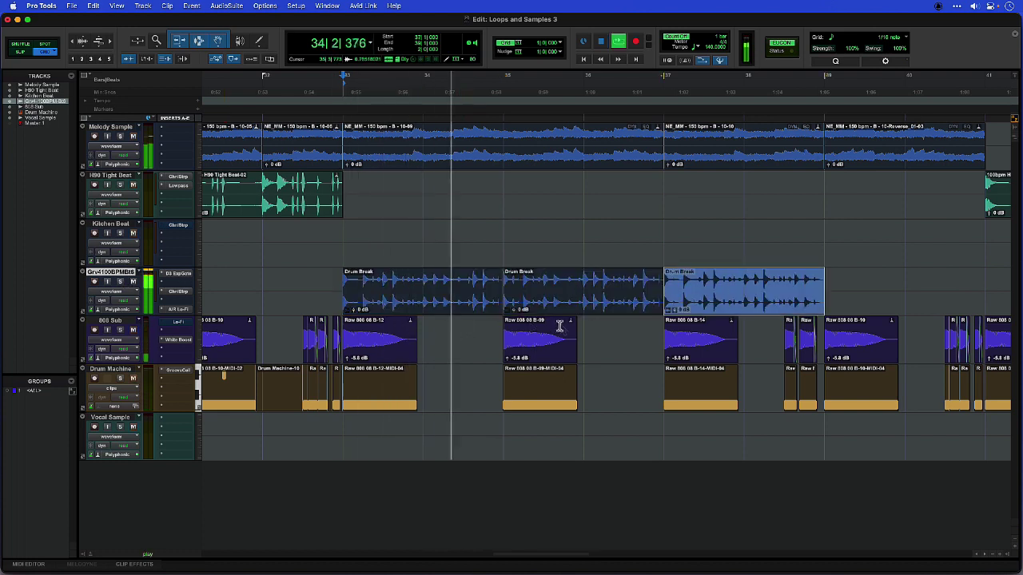
pyautogui.hscroll(3, 725, 333)
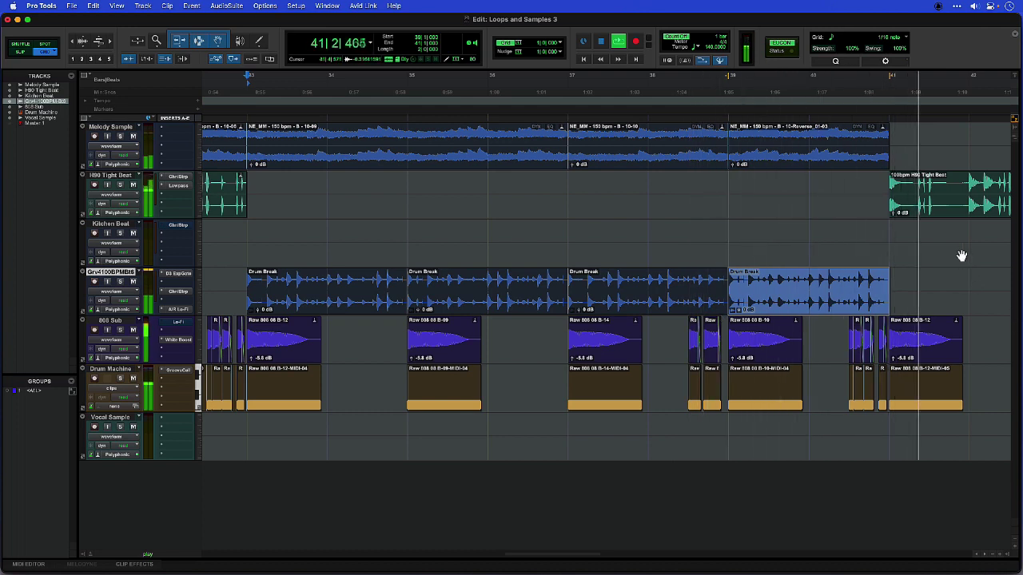
pyautogui.press('space')
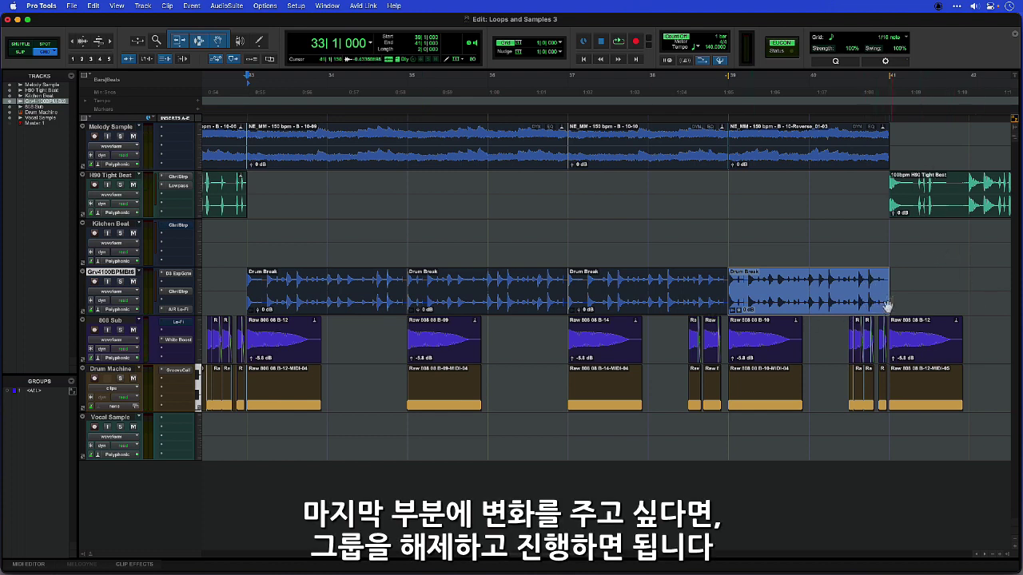
# Ungroup the last Drum Break clip, between bars 39 and 41, into its individual Groove 4 slices
pyautogui.rightClick(815, 307)
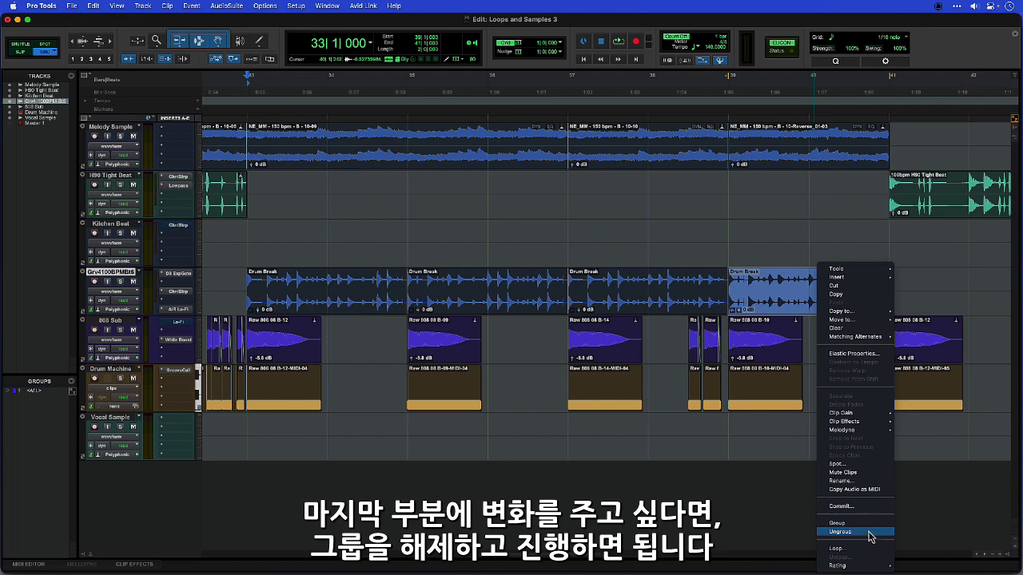
pyautogui.click(855, 530)
pyautogui.click(871, 233)
pyautogui.press('Left')
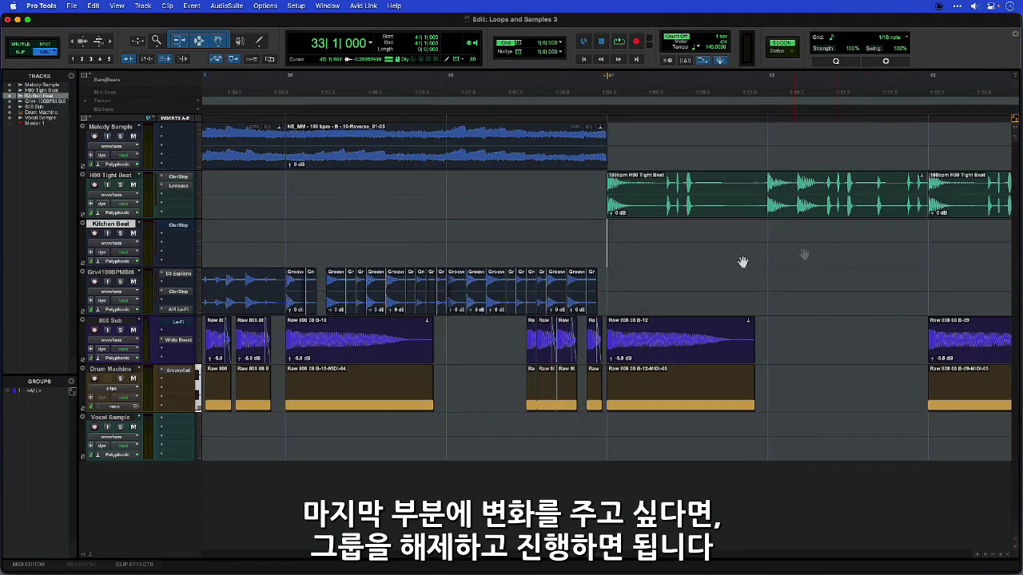
# Switch the grid to a finer note value and play the ungrouped slices from beat 39|3
pyautogui.click(555, 48)
pyautogui.click(583, 80)
pyautogui.click(376, 82)
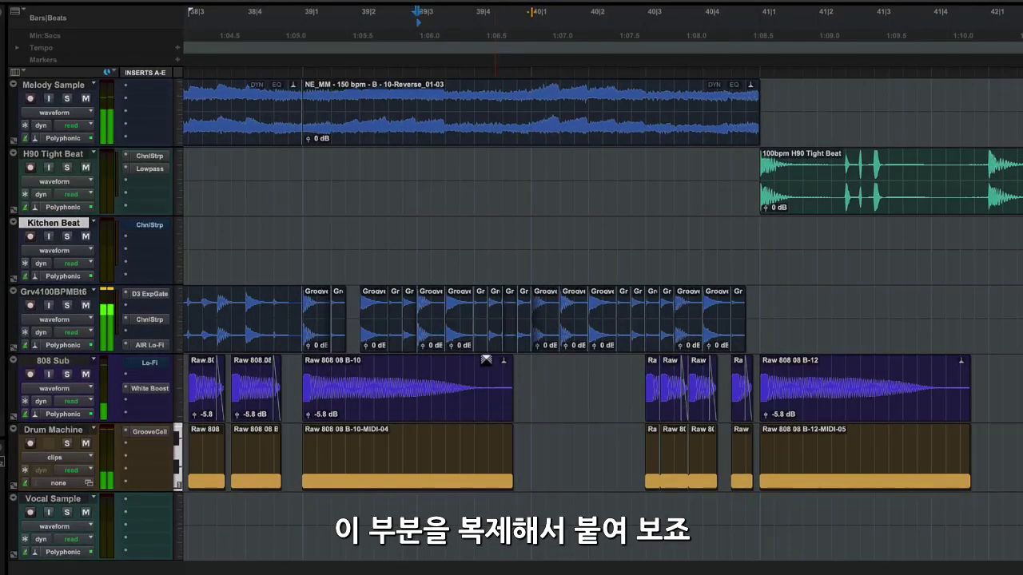
# Copy the three Groove 4 slices starting midway between 39|3 and 39|4 to 40|1 and 40|2, and play the variation from bar 39
pyautogui.click(455, 320)
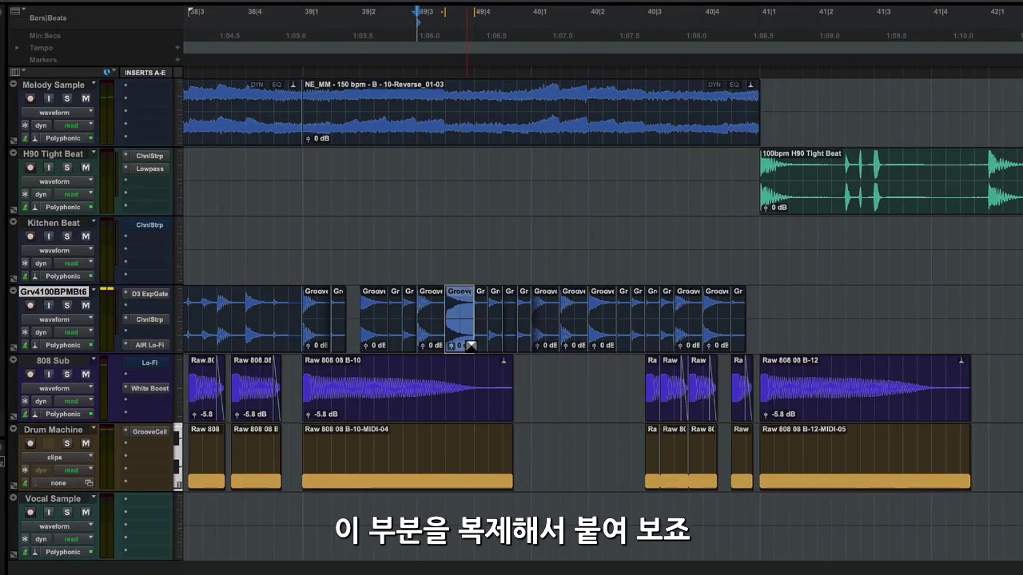
pyautogui.keyDown('shift'); pyautogui.click(496, 350); pyautogui.keyUp('shift')
pyautogui.moveTo(459, 349); pyautogui.dragTo(550, 352)
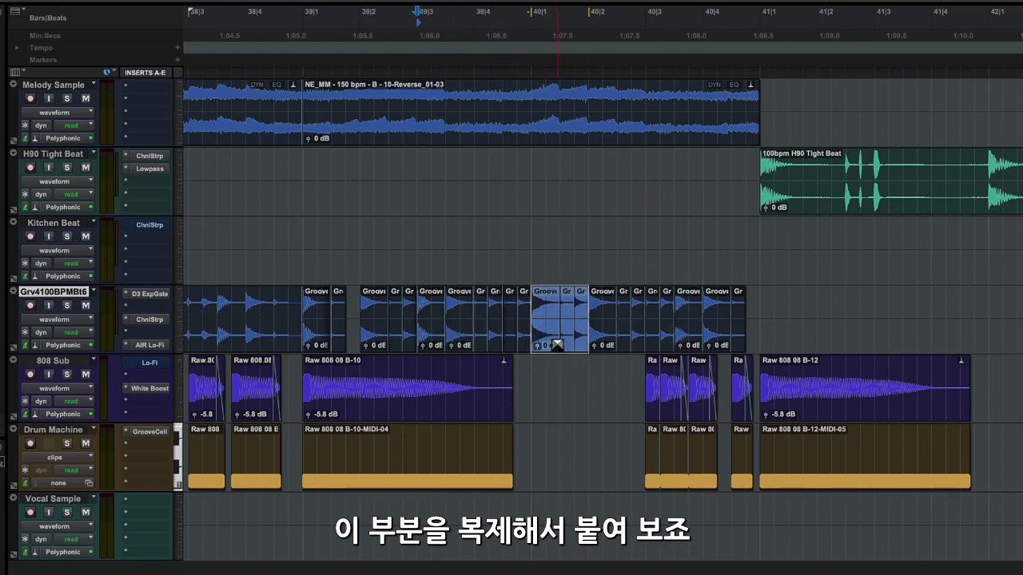
pyautogui.press('d')
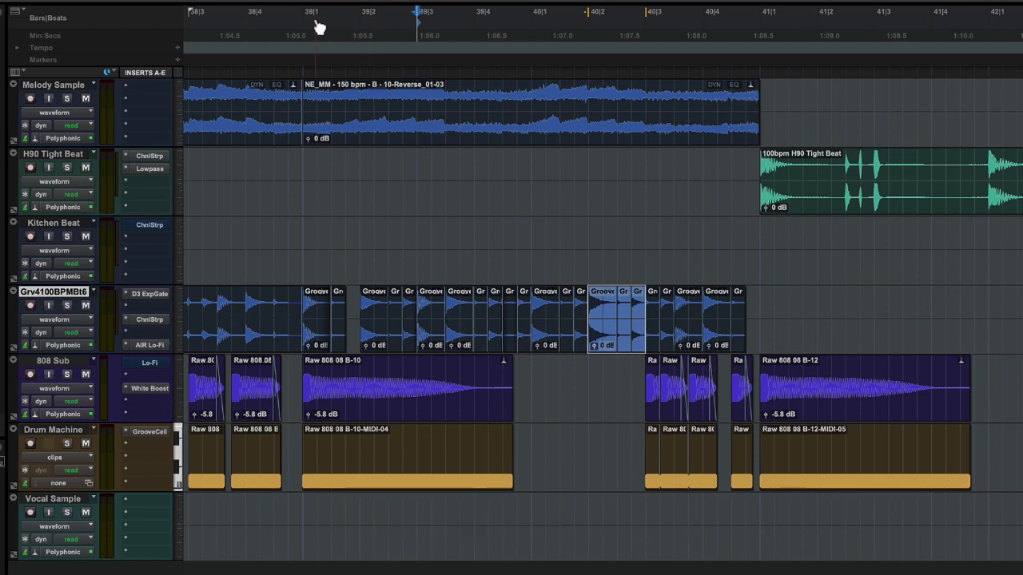
pyautogui.press('space')
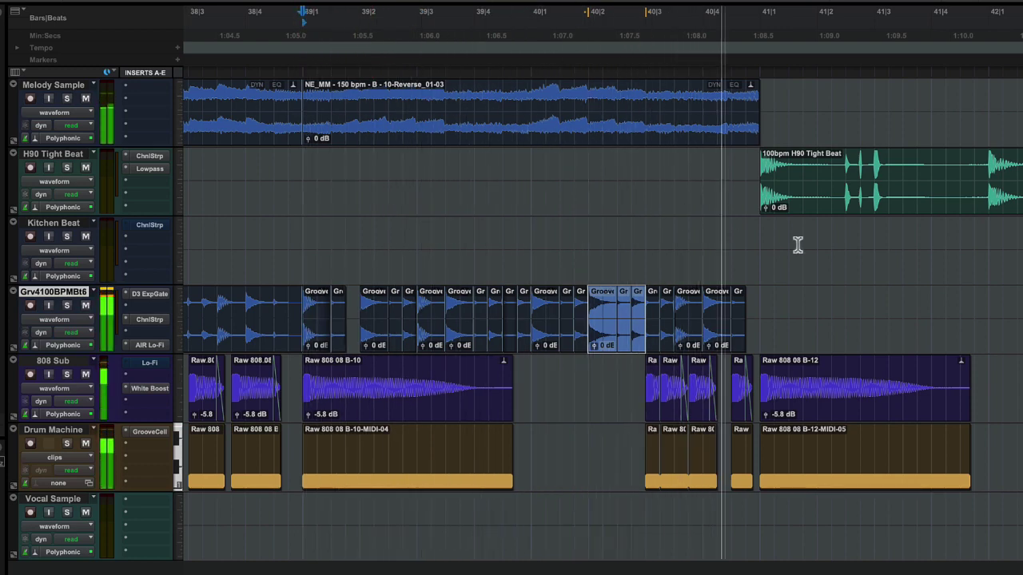
pyautogui.press('space')
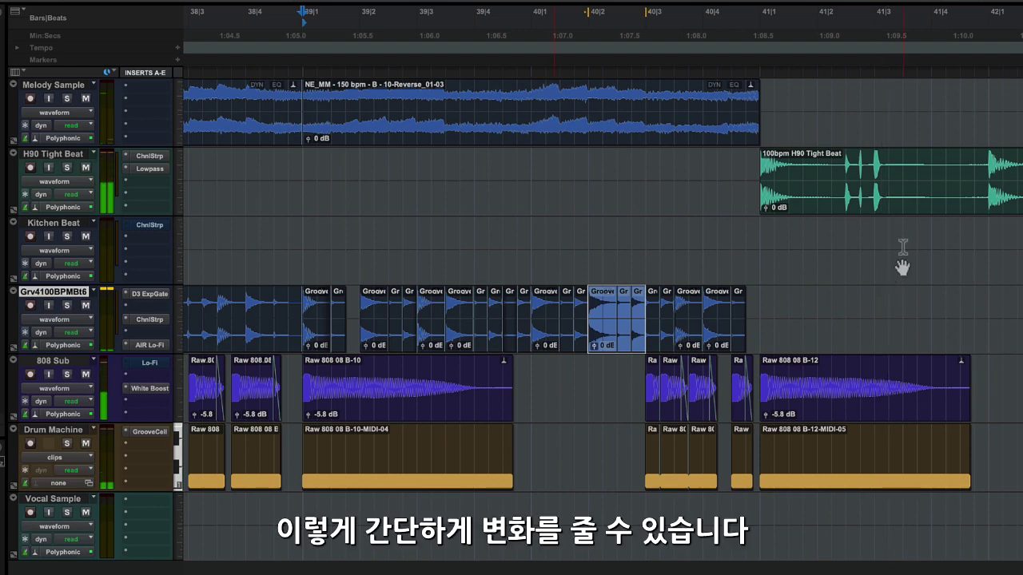